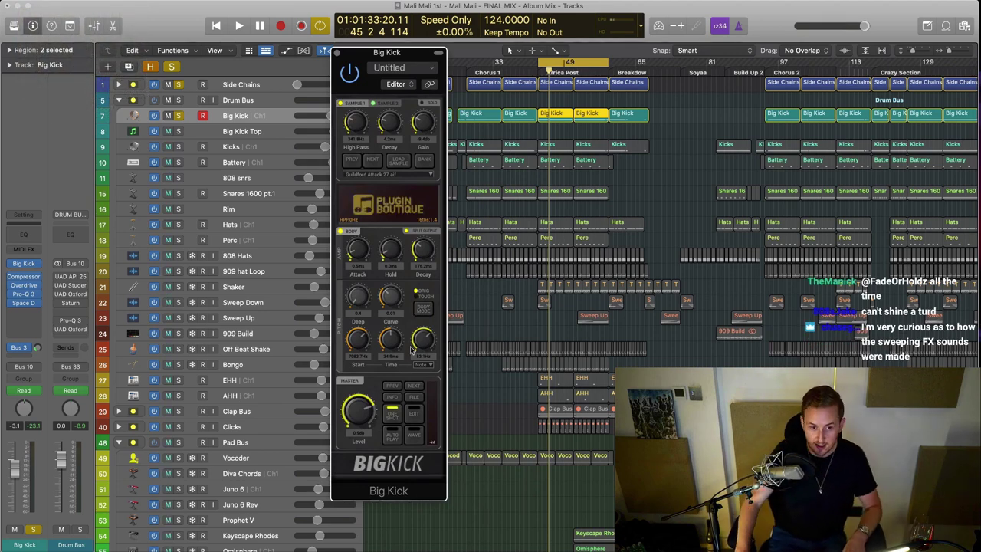
Audition the Big Kick and the other kick layers from the mixer, toggling solo on the Kicks channel
key("space")
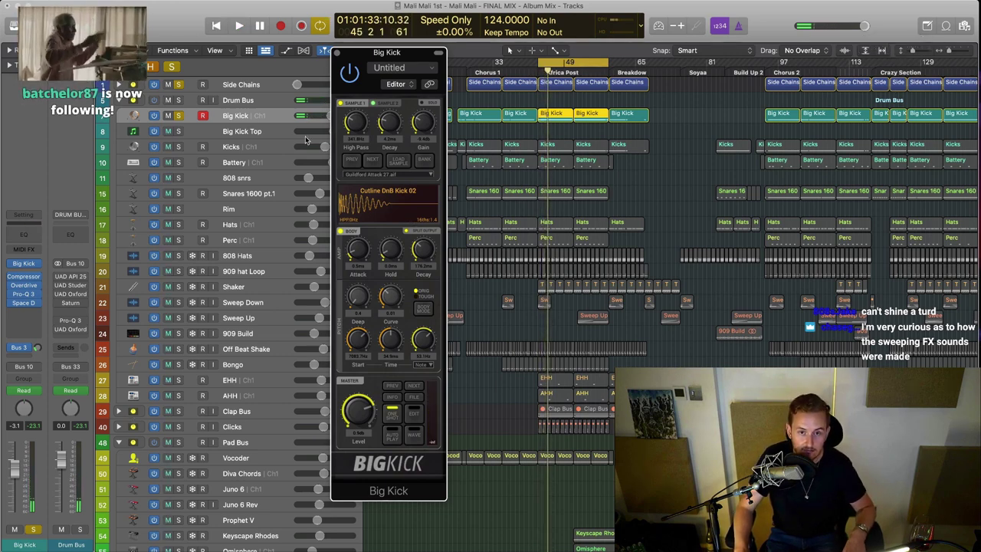
key("x")
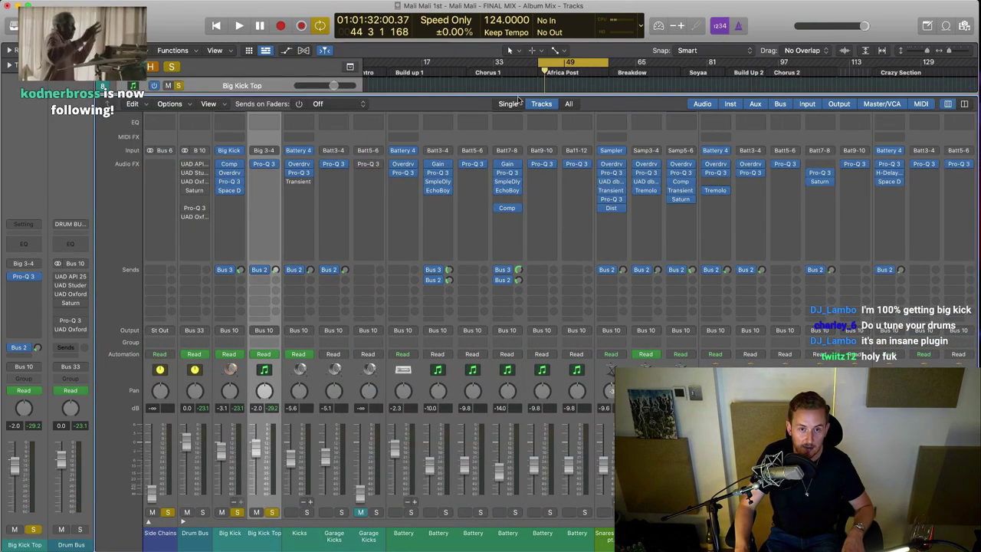
key("x")
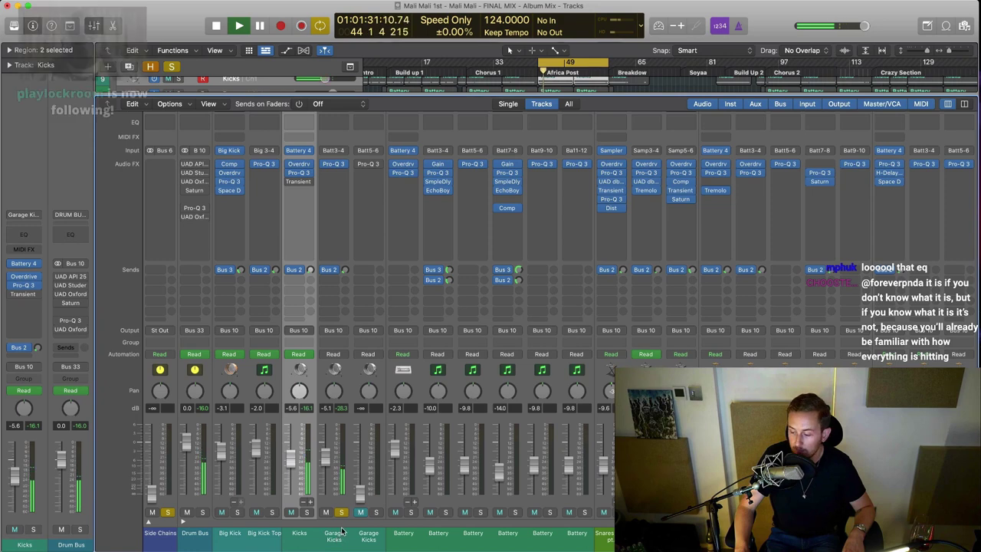
left_click(307, 512)
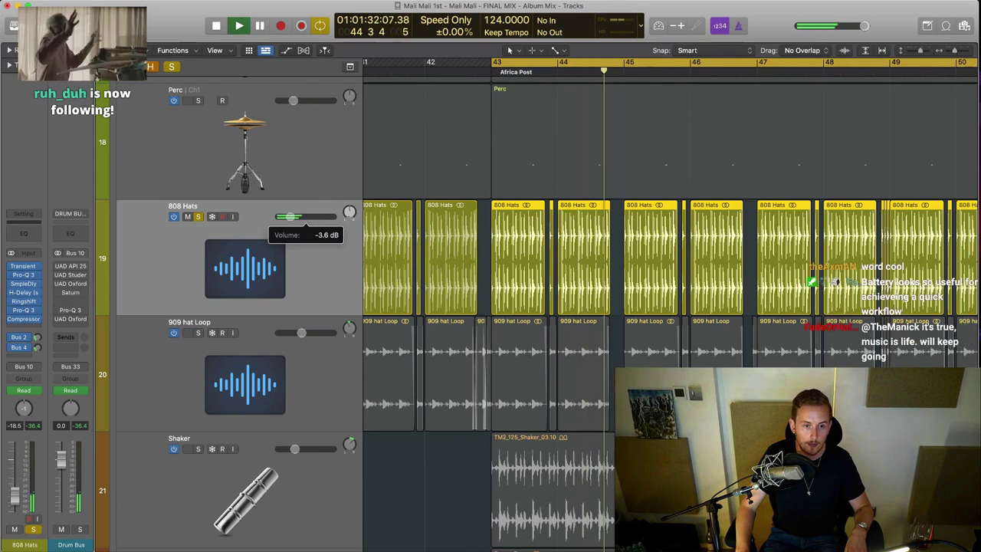
Show the track automation, play the soloed 808 Hats through Ringshifter and raise its output dry/wet to 0.85
key("a")
left_click_drag(620, 154, 590, 126)
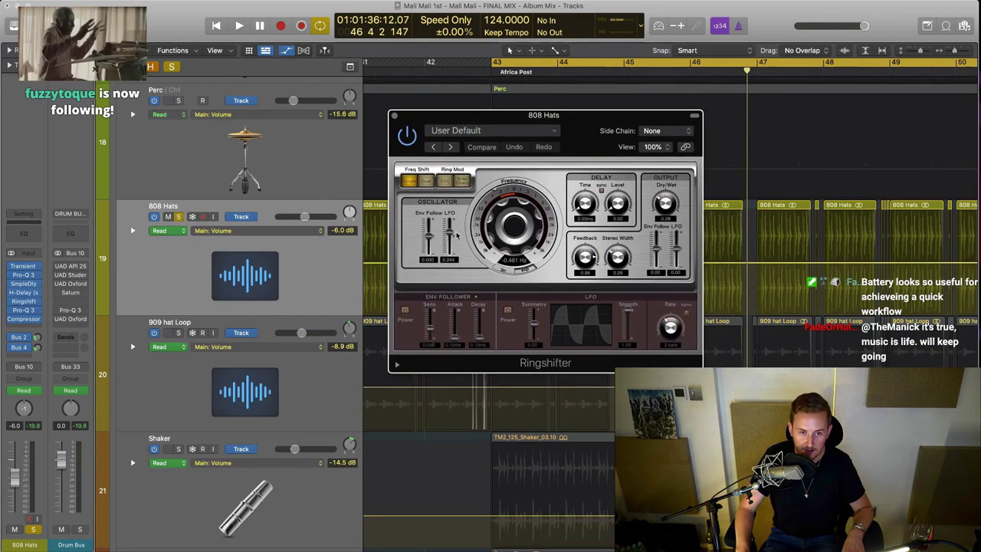
key("space")
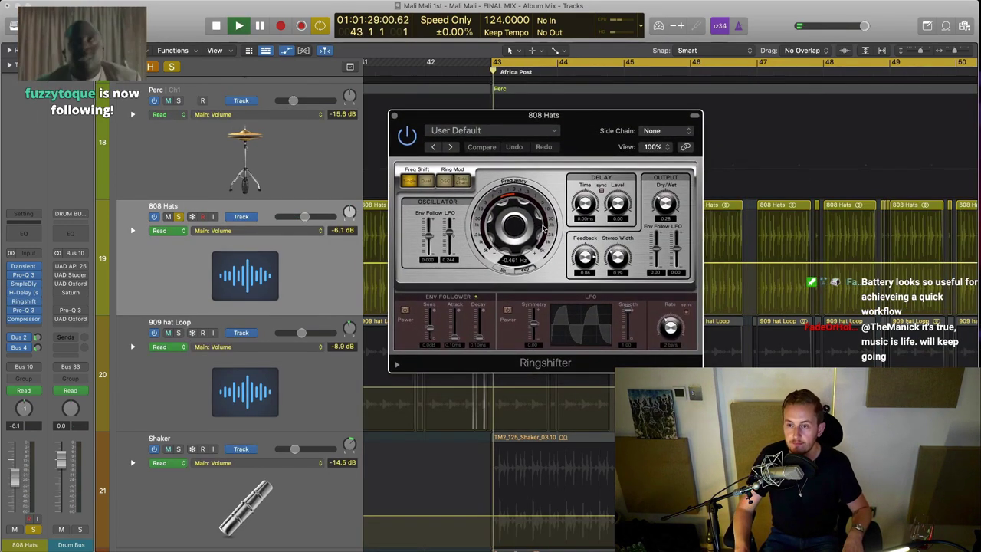
left_click_drag(669, 205, 670, 201)
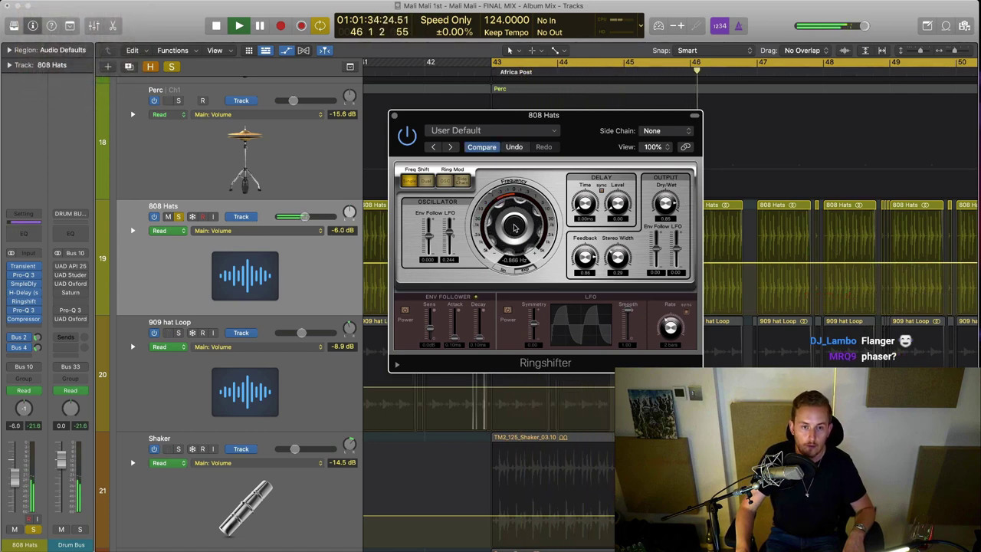
Inspect the H-Delay settings and the Transient Master attack amount on the 808 Hats track
left_click(23, 293)
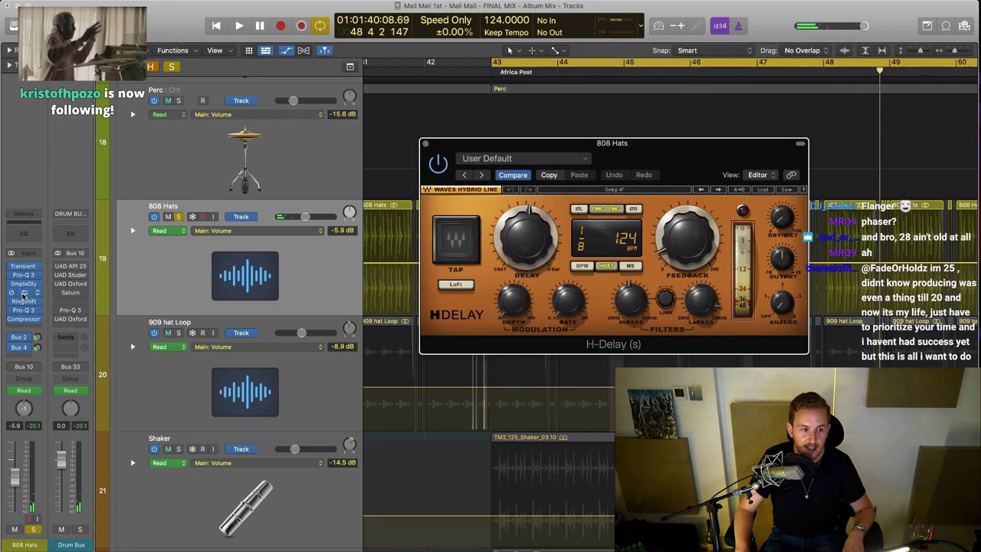
left_click(24, 295)
left_click(24, 266)
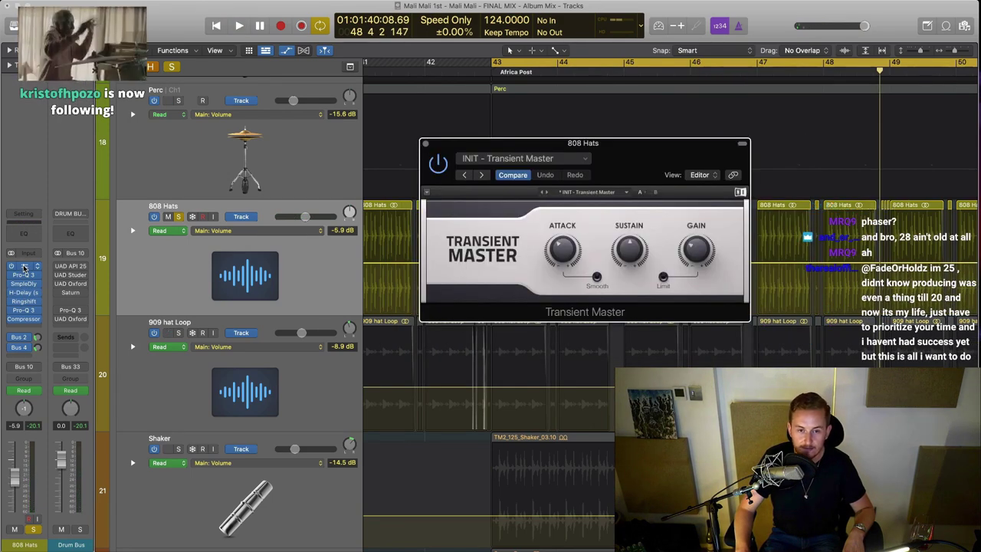
mouse_move(550, 255)
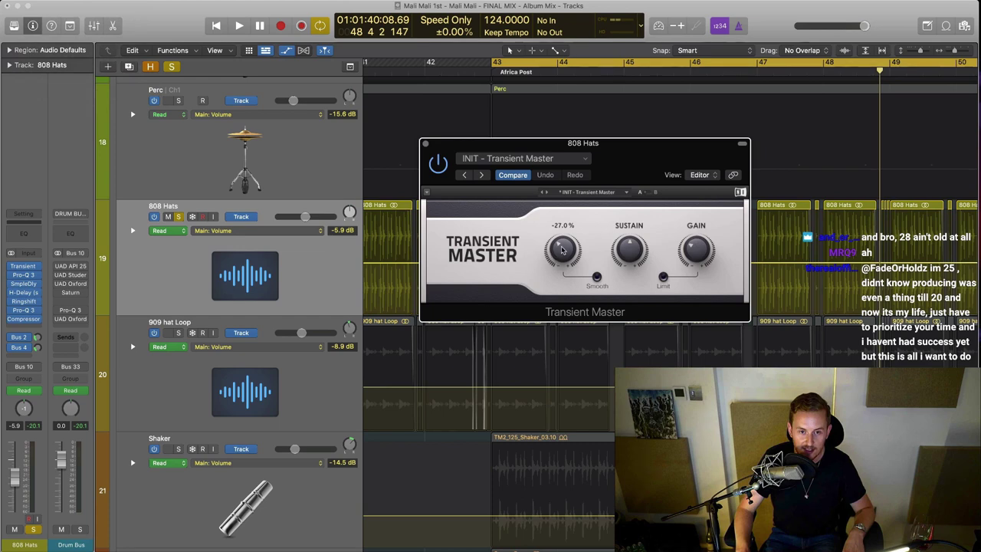
left_click(427, 144)
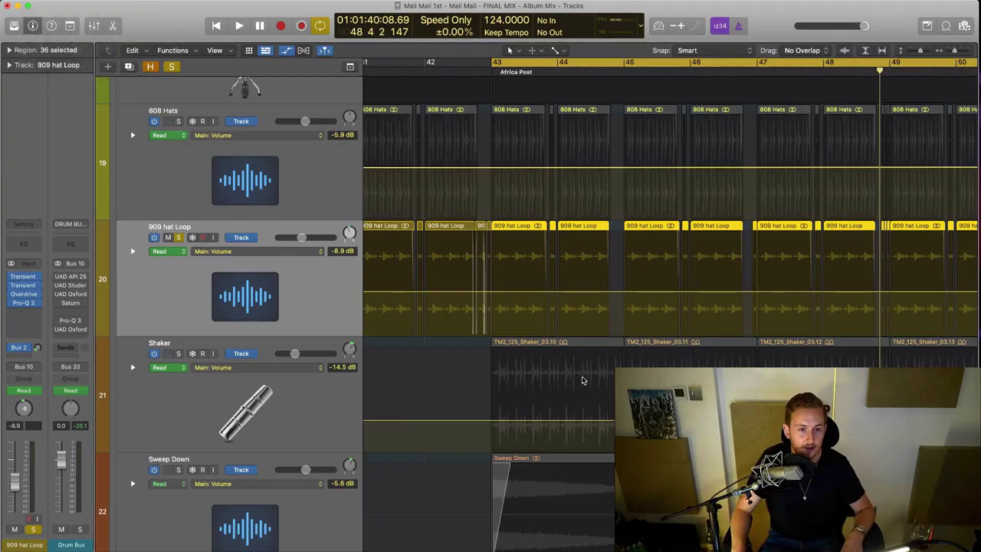
Play the soloed 909 hat Loop across the Africa Post section and hide the track automation
key("space")
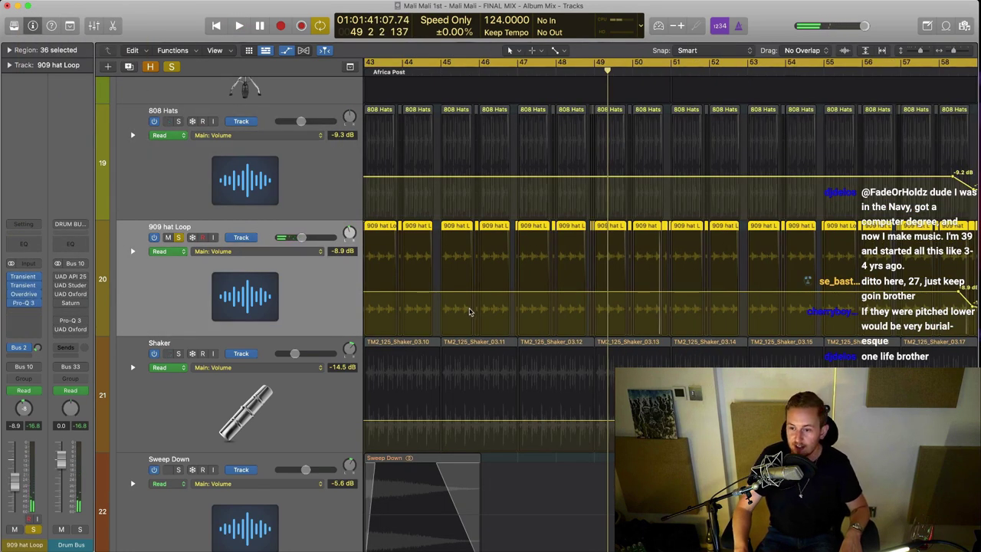
scroll(593, 307, "down", 3)
key("a")
scroll(591, 324, "left", 4)
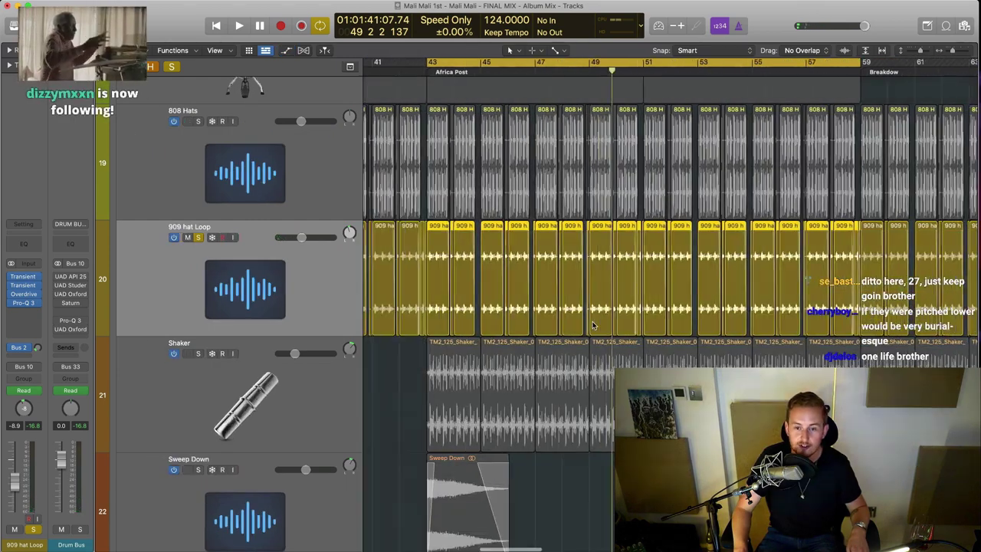
scroll(460, 340, "down", 5)
left_click(475, 324)
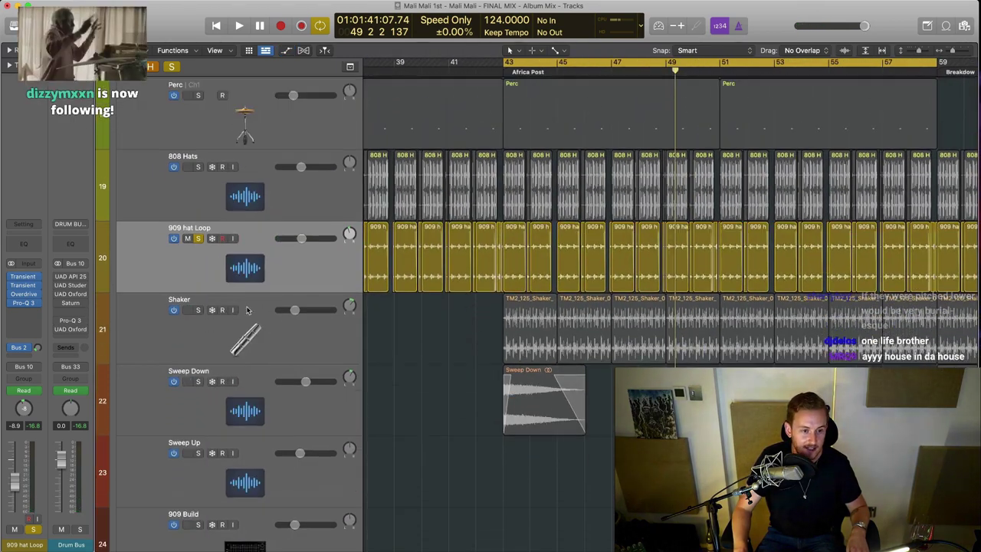
Solo the Shaker track instead of the 909 hat Loop and play it back briefly
left_click(199, 310)
left_click(199, 239)
scroll(545, 357, "right", 2)
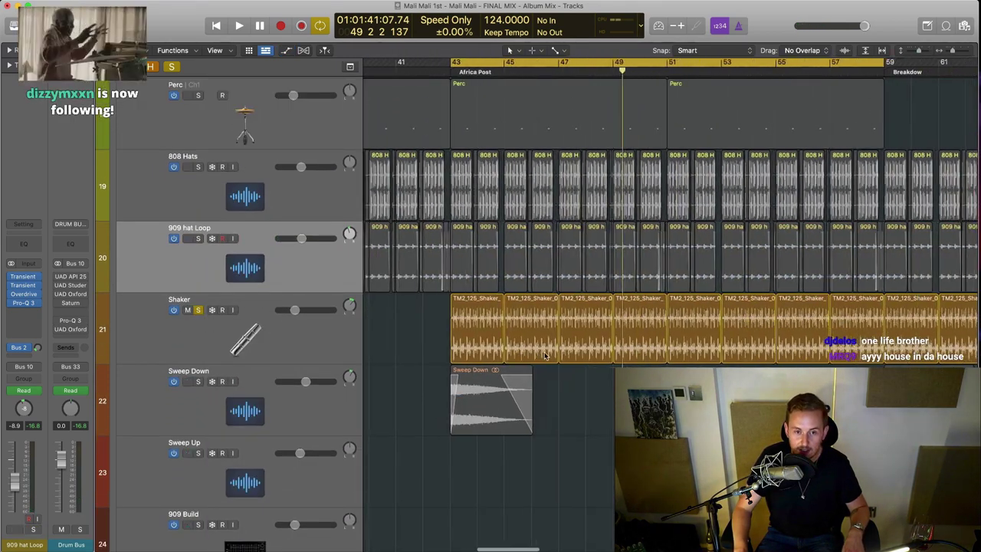
key("space")
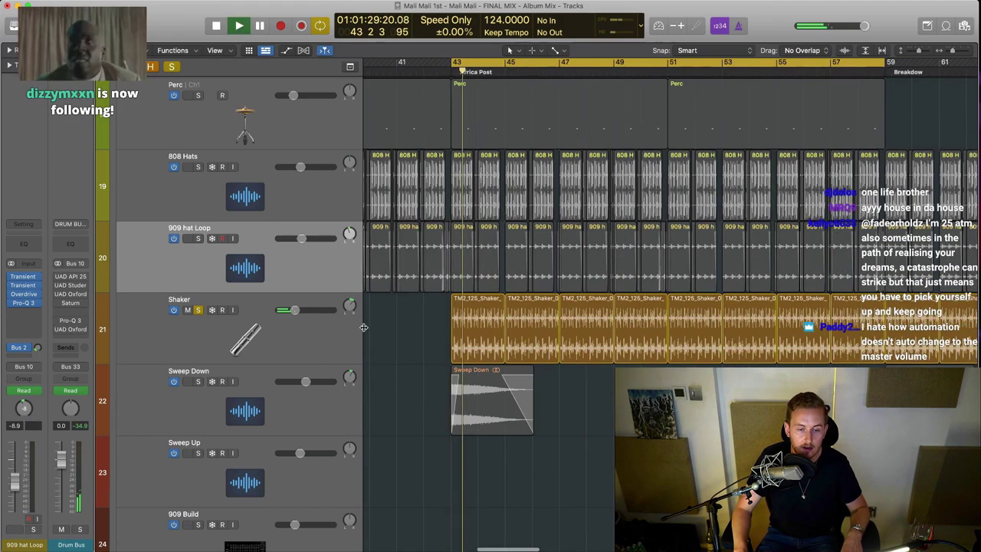
key("space")
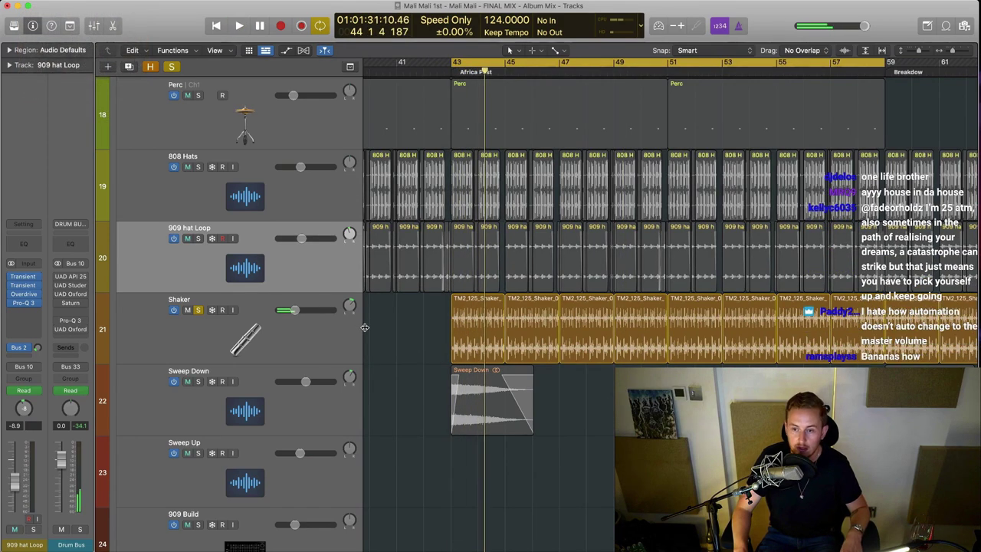
Reduce the track heights and solo the 808 Hats and 909 hat Loop together with the Shaker
scroll(491, 377, "left", 2)
scroll(475, 307, "down", 2)
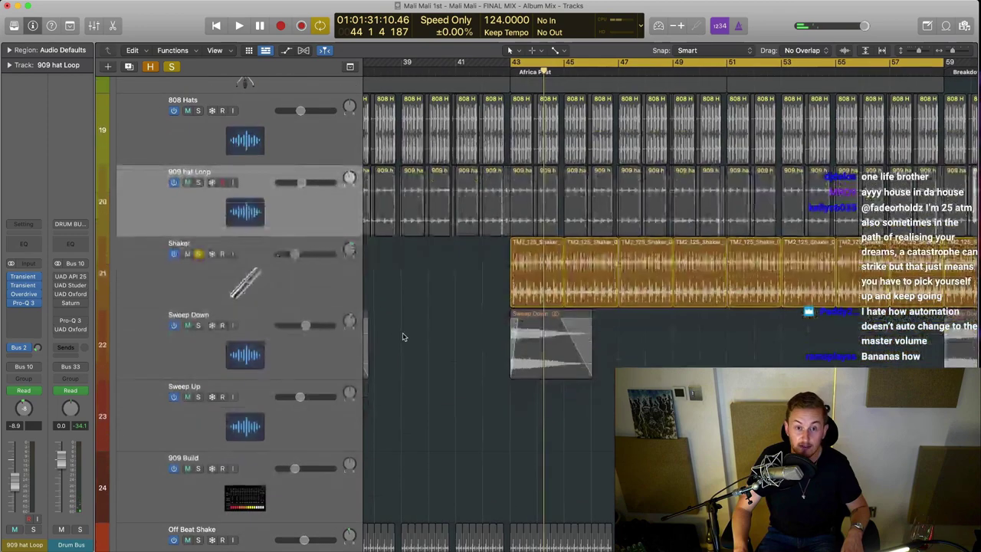
key("super+Up")
key("super+Up")
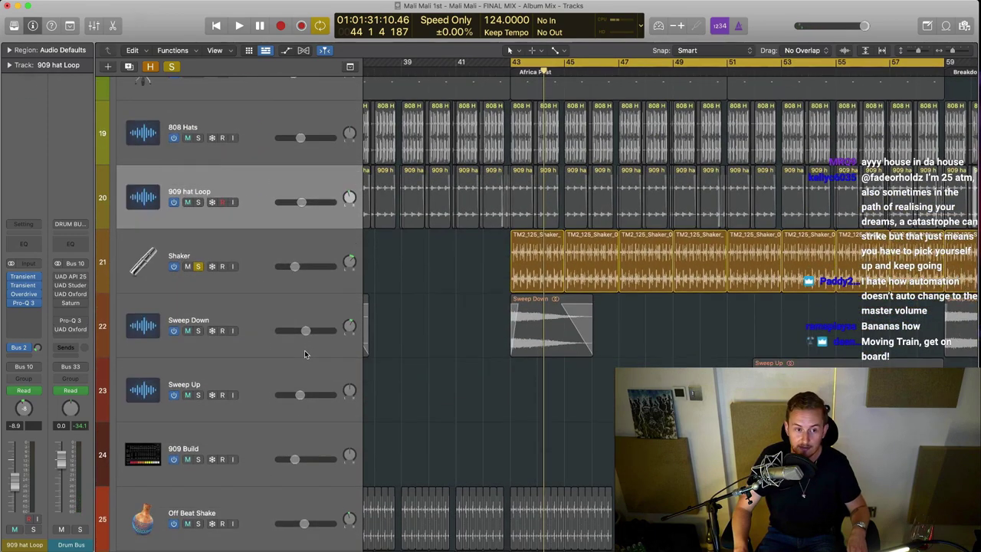
scroll(304, 349, "up", 2)
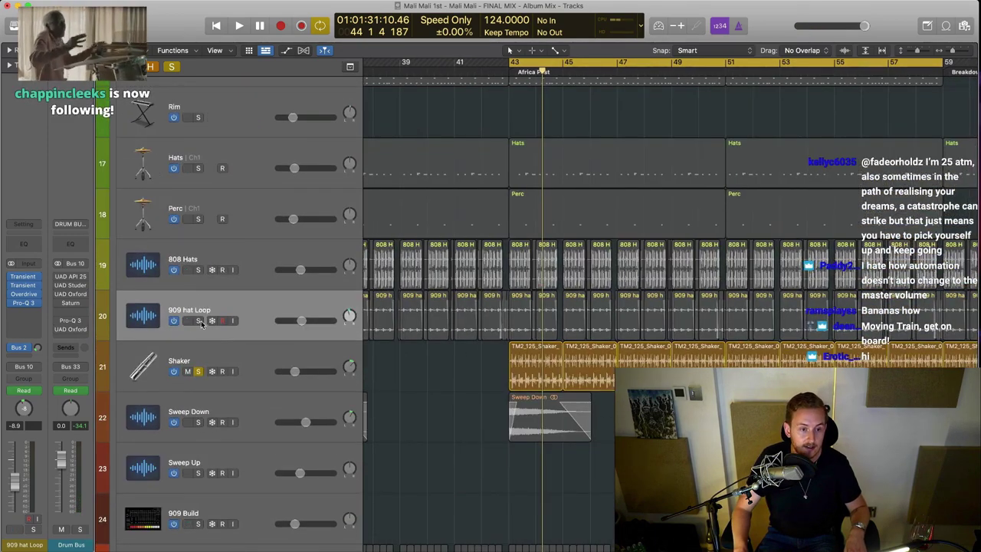
left_click(198, 320)
key("super+Up")
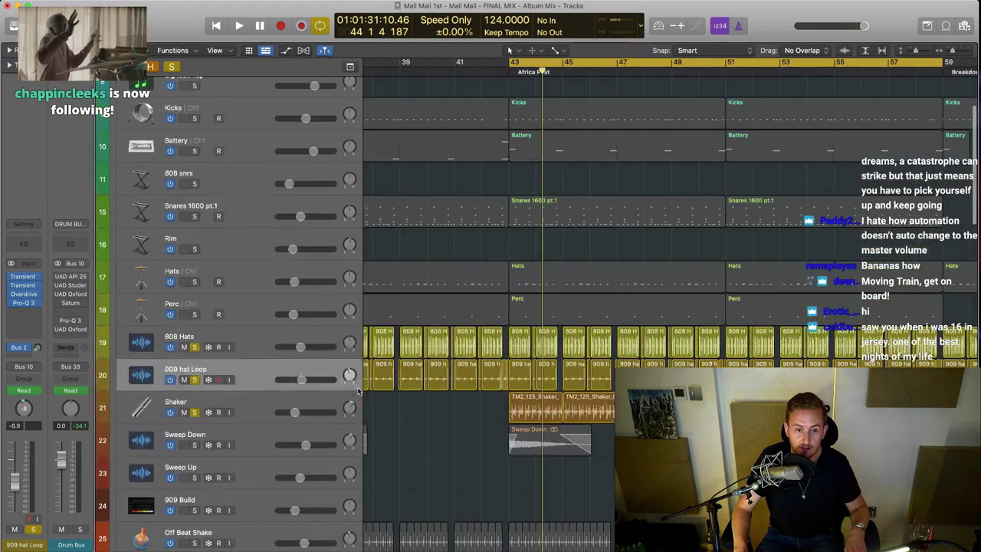
scroll(196, 397, "down", 1)
left_click(194, 413)
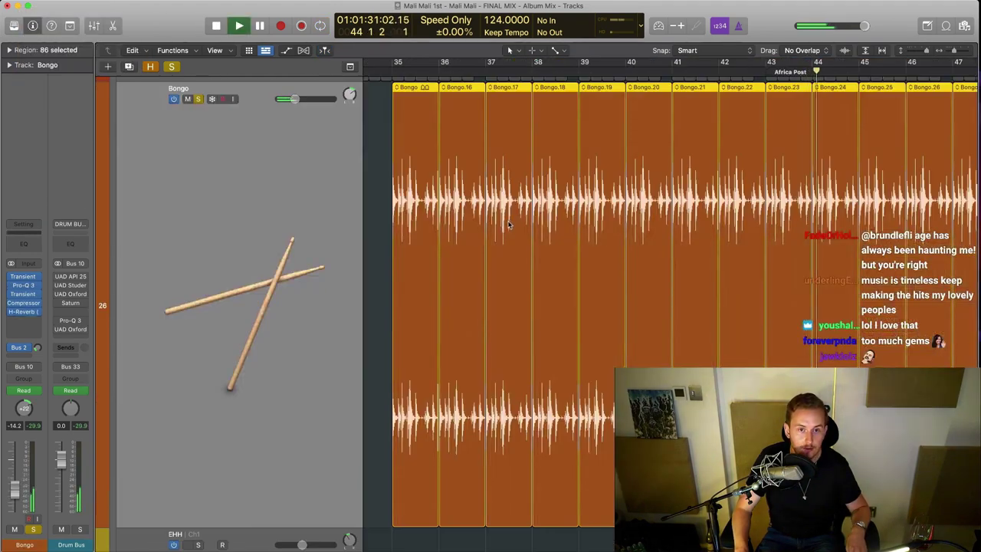
Check which African King Tsonshi take the first Bongo region uses, keeping the current selection
scroll(508, 219, "down", 2)
left_click(397, 89)
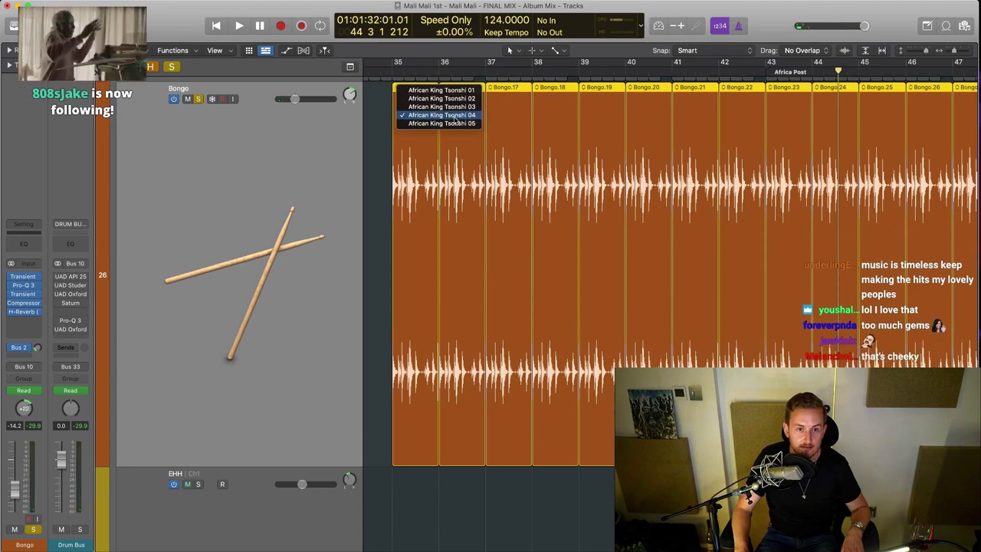
left_click(378, 164)
key("space")
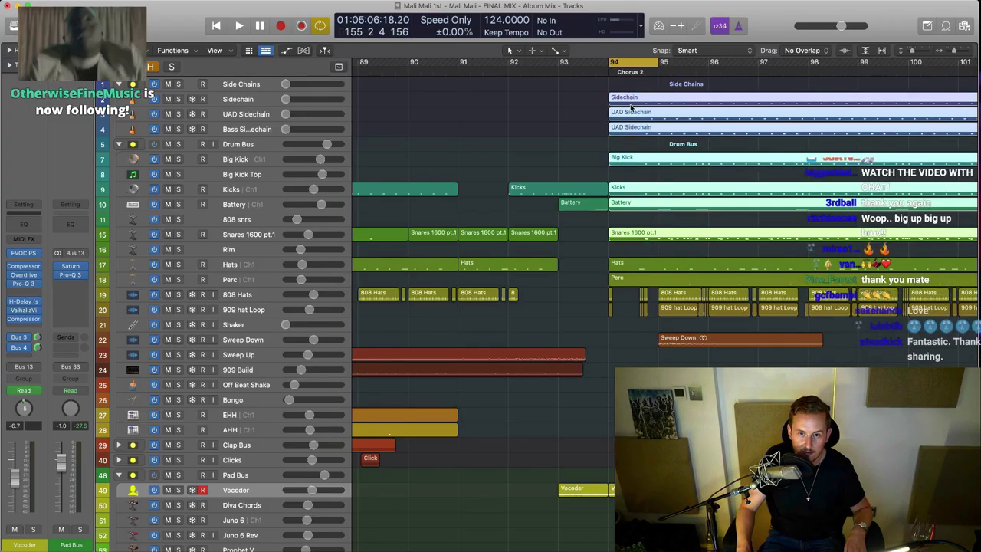
Unmute the muted drum notes in bar 94 of the seven selected regions in the Piano Roll, then return to the arrangement
key("p")
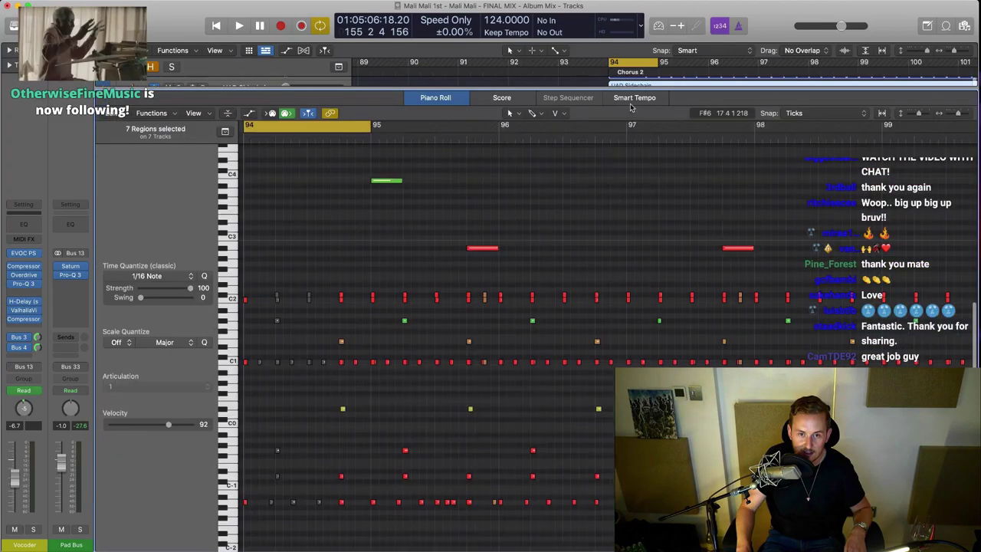
scroll(401, 322, "left", 3)
scroll(401, 322, "up", 1)
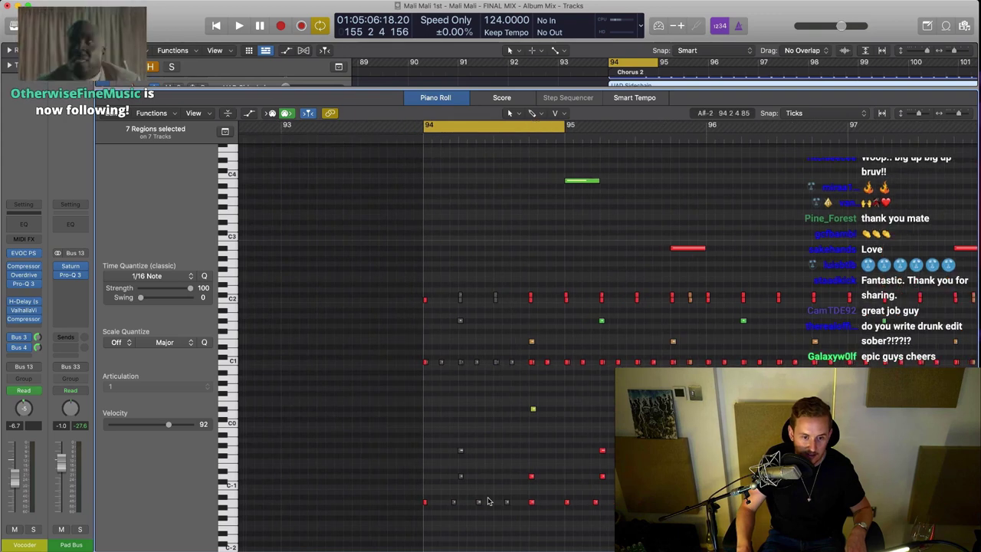
left_click_drag(516, 513, 423, 277)
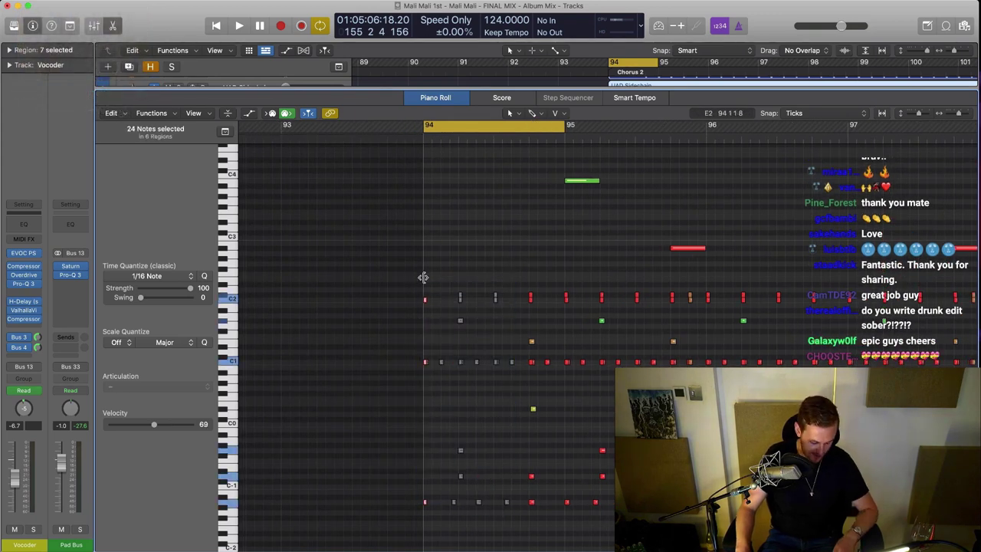
scroll(420, 183, "left", 3)
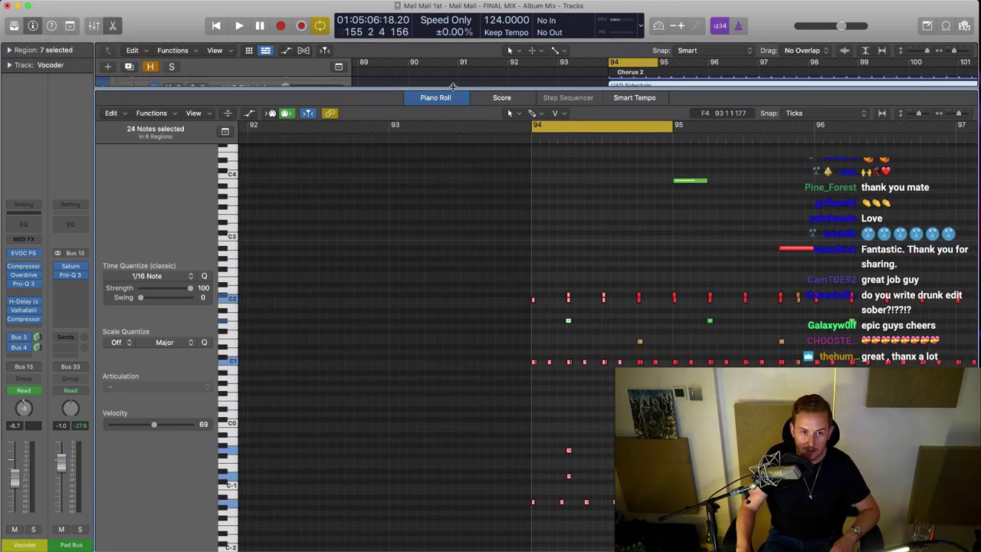
key("e")
left_click(633, 300)
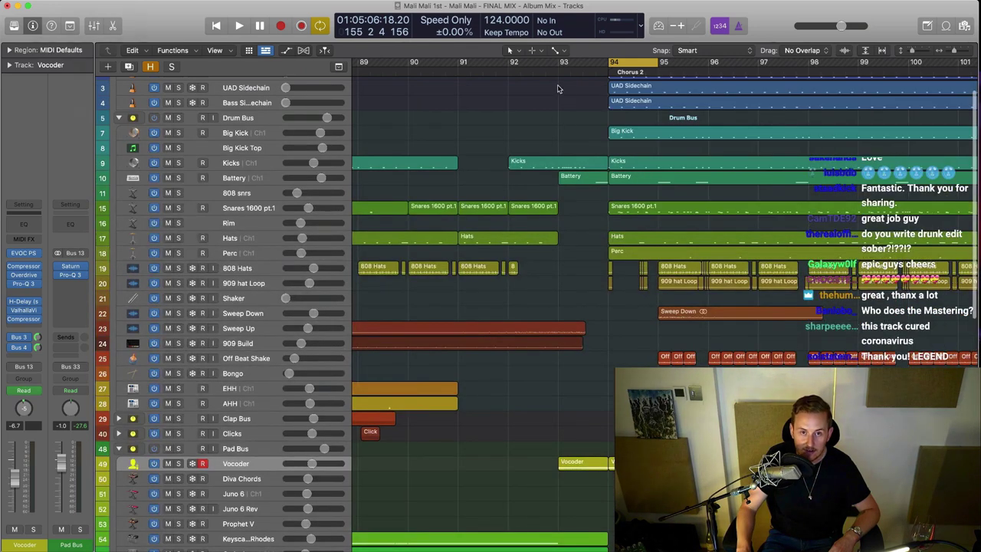
Turn off the cycle range at bar 94 and play the lead-in to Chorus 2
double_click(494, 69)
left_click(620, 62)
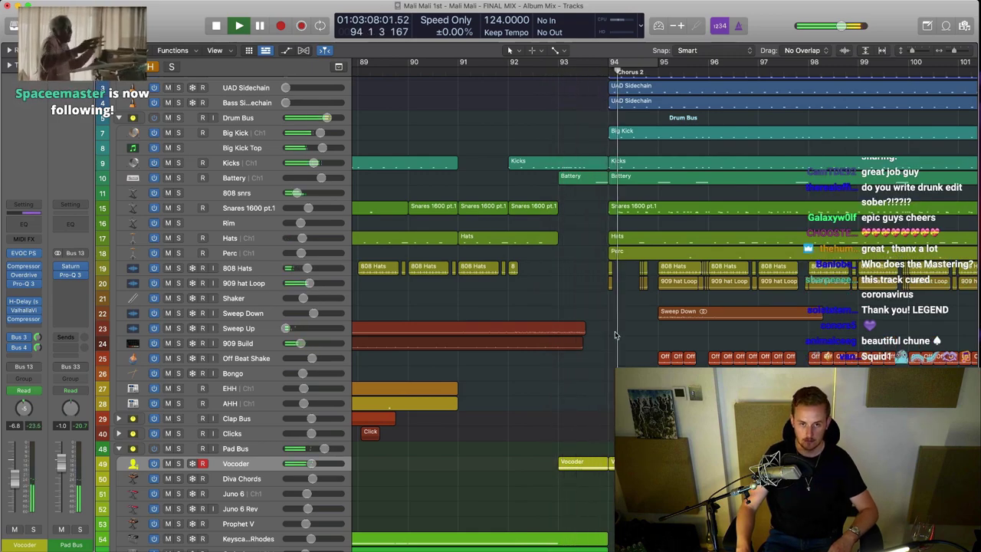
scroll(591, 329, "up", 2)
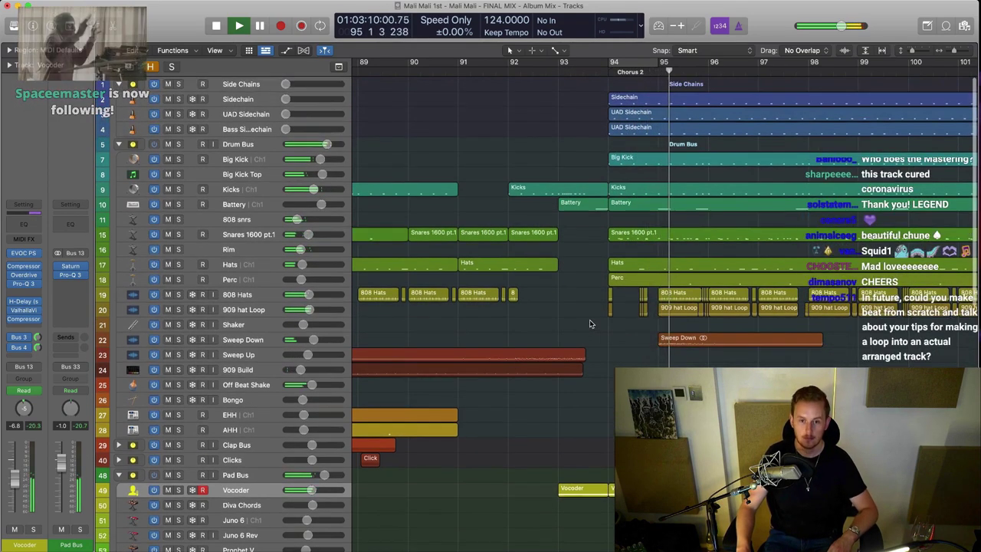
key("space")
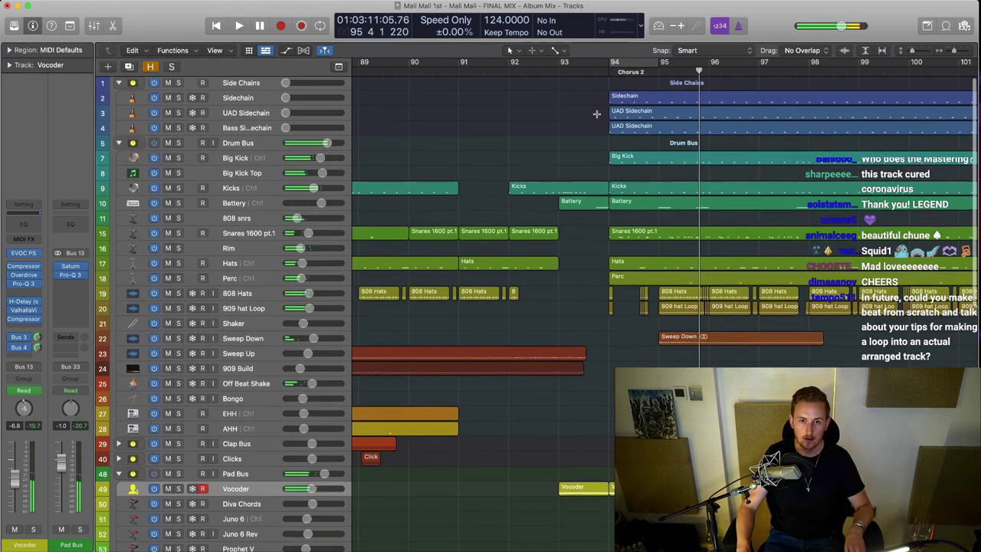
Replay the build into Chorus 2 while looking over the arrangement from the drum tracks down to the vocals
key("space")
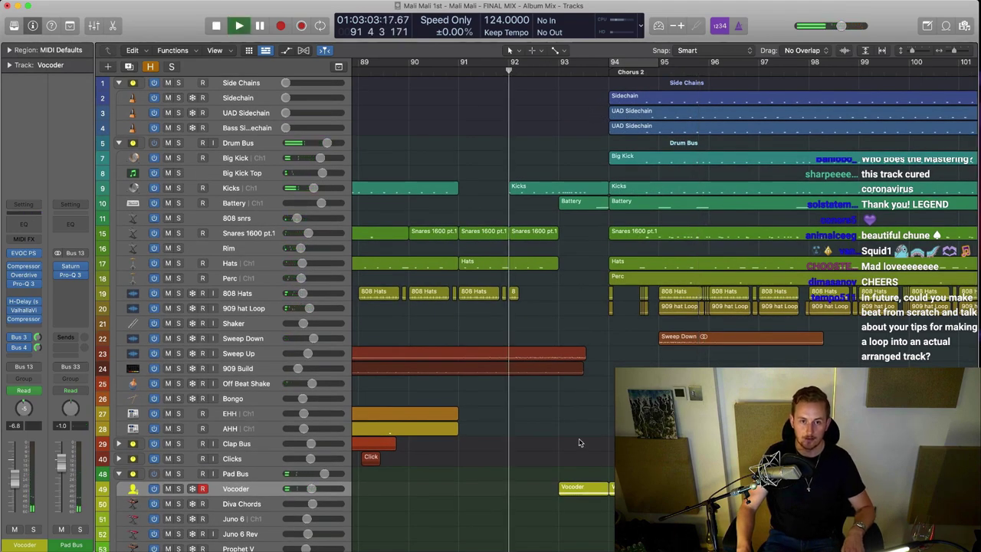
scroll(613, 246, "down", 3)
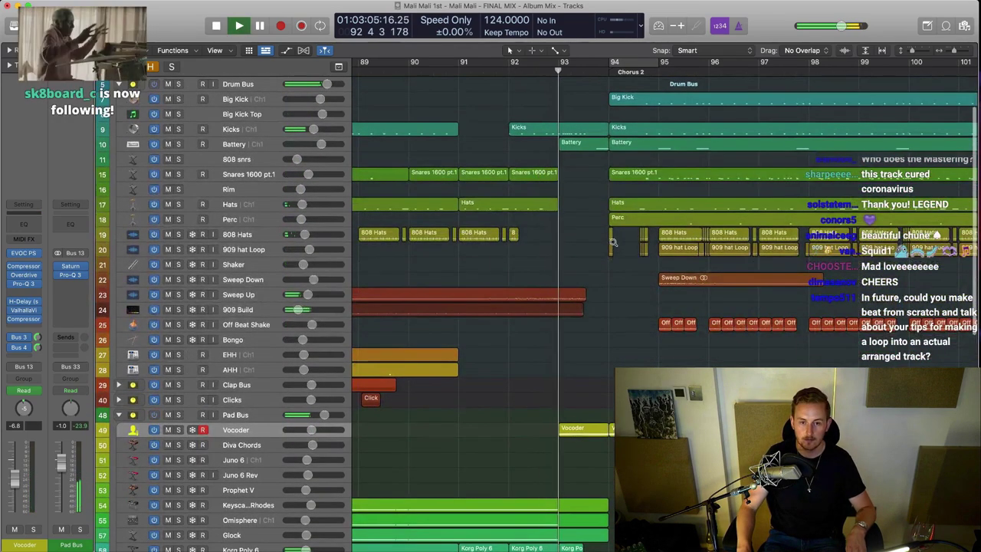
scroll(614, 245, "down", 3)
scroll(613, 245, "down", 4)
scroll(613, 245, "up", 4)
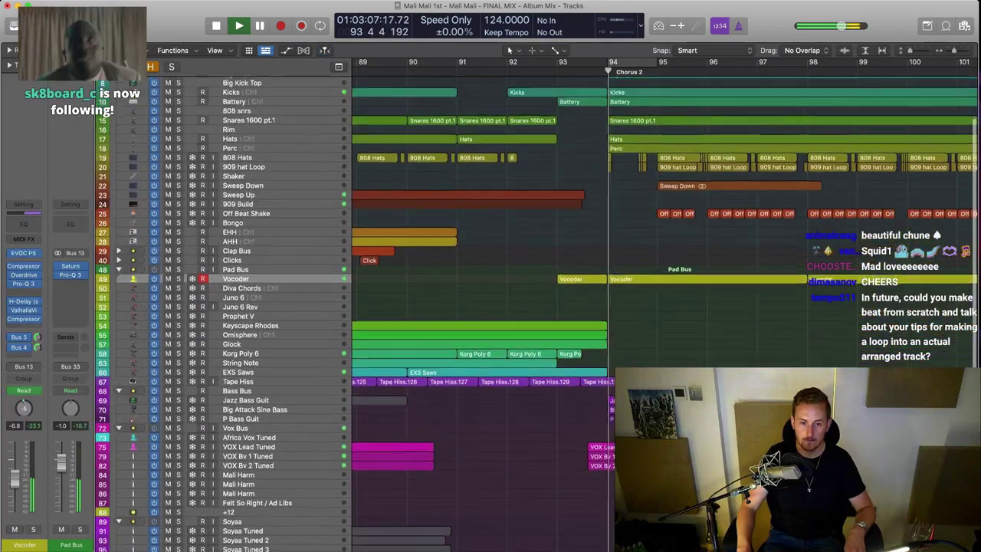
Play the Africa Post loop to audition the Drum Bus's UAD Studer A800, compare its saved settings and inspect its calibration controls
scroll(614, 245, "up", 1)
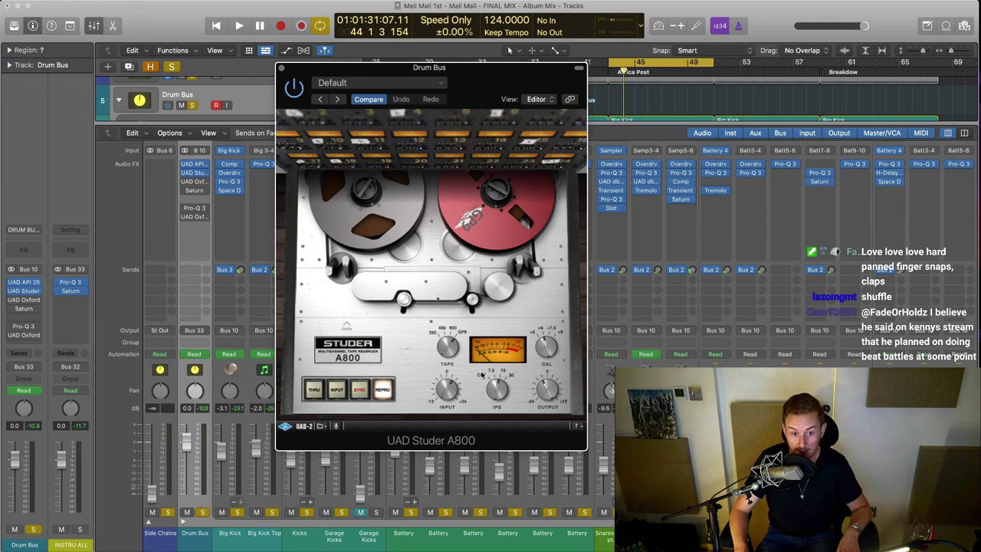
key("space")
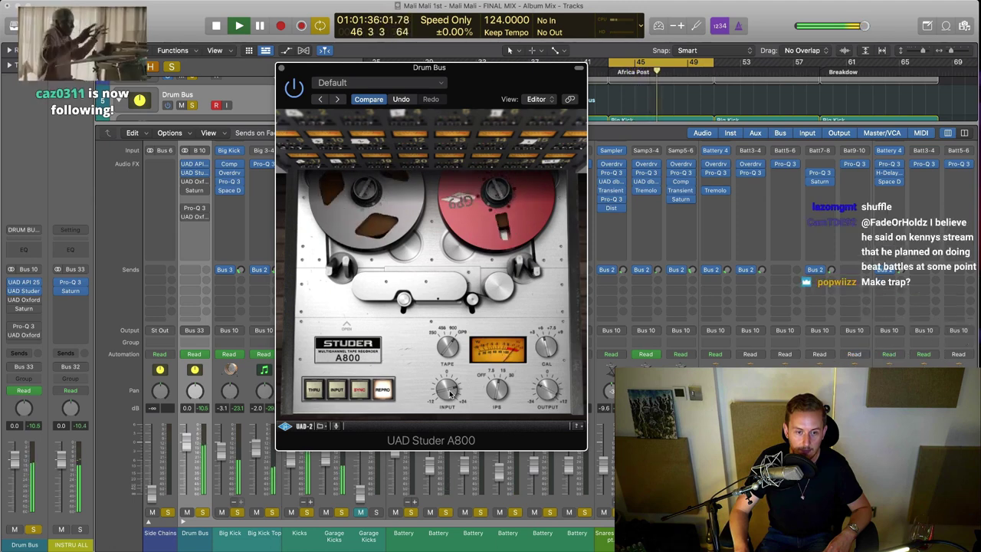
left_click(371, 100)
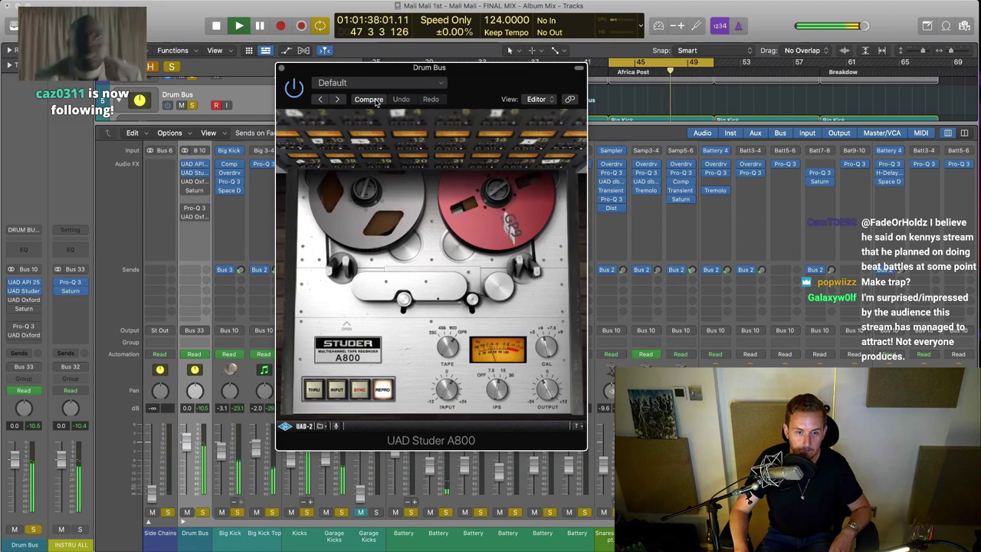
key("space")
left_click(345, 327)
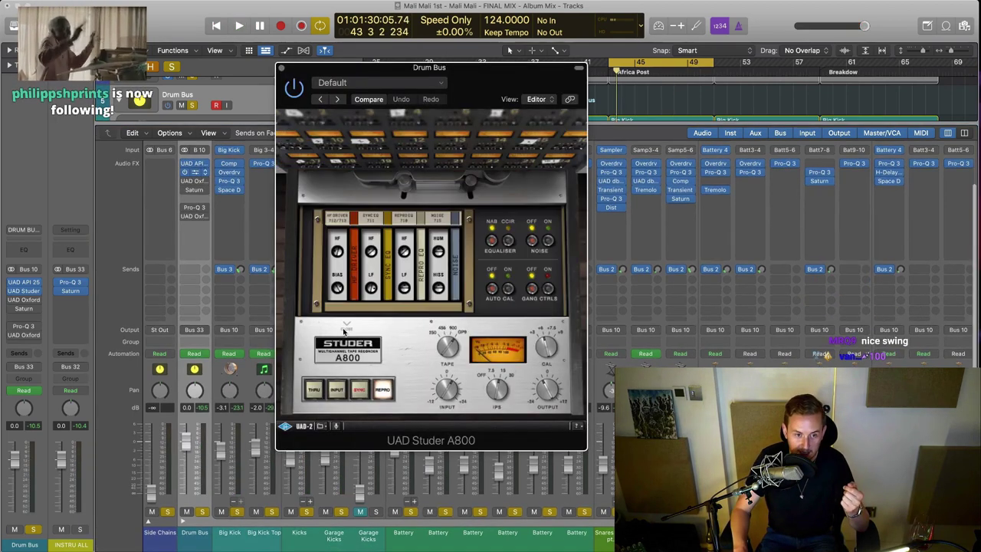
left_click(281, 69)
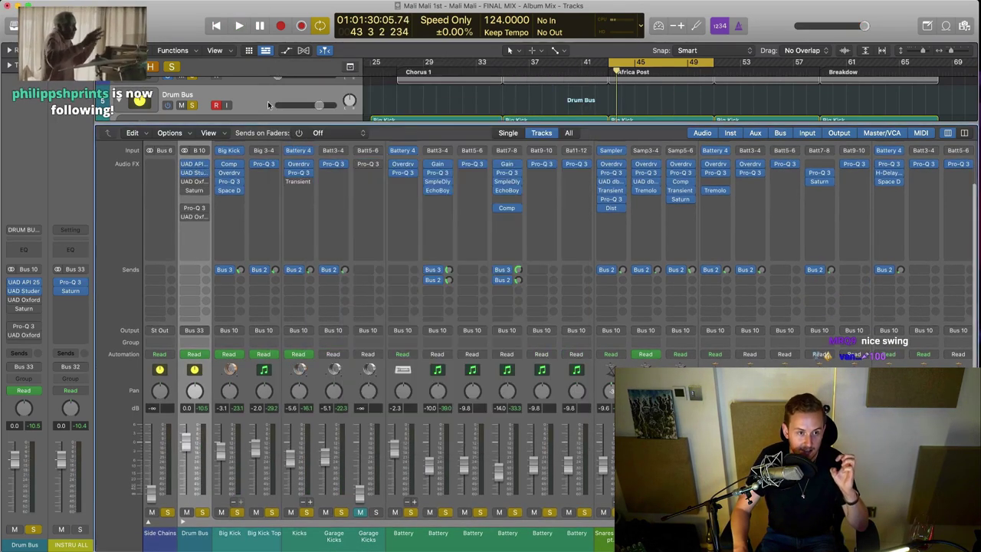
Compare the Drum Bus loop with the UAD Oxford Inflator effect switched out and back in during playback
left_click(184, 181)
left_click_drag(596, 156, 464, 122)
left_click(407, 331)
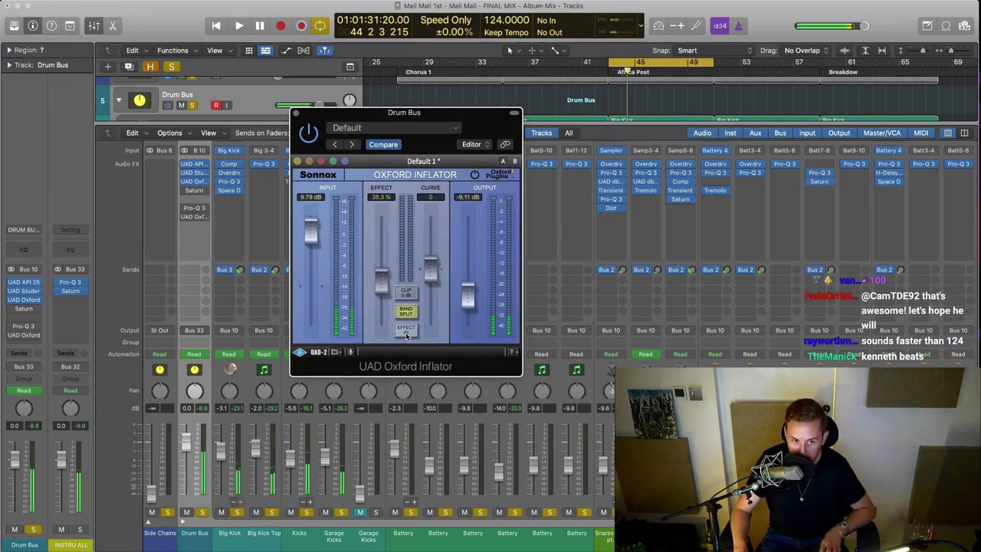
key("space")
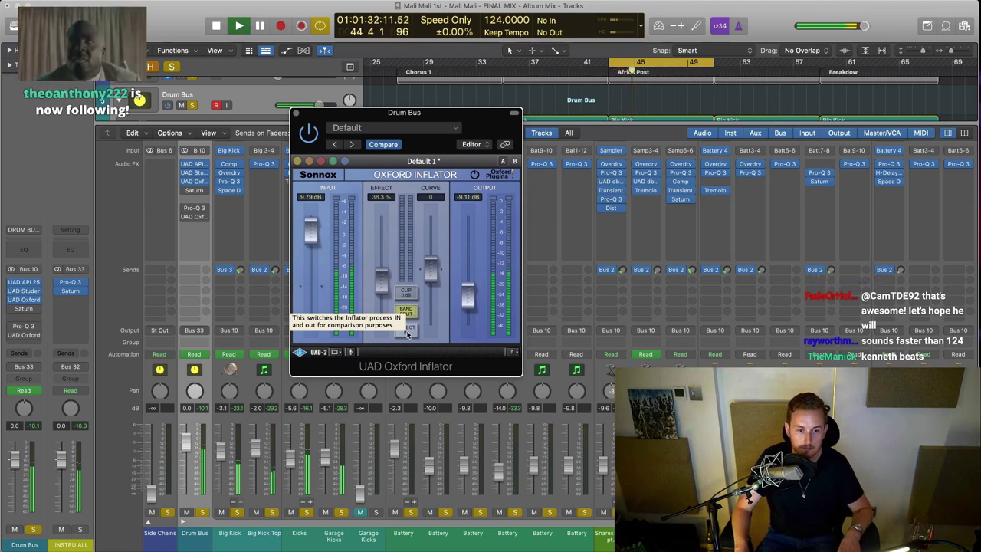
left_click(406, 331)
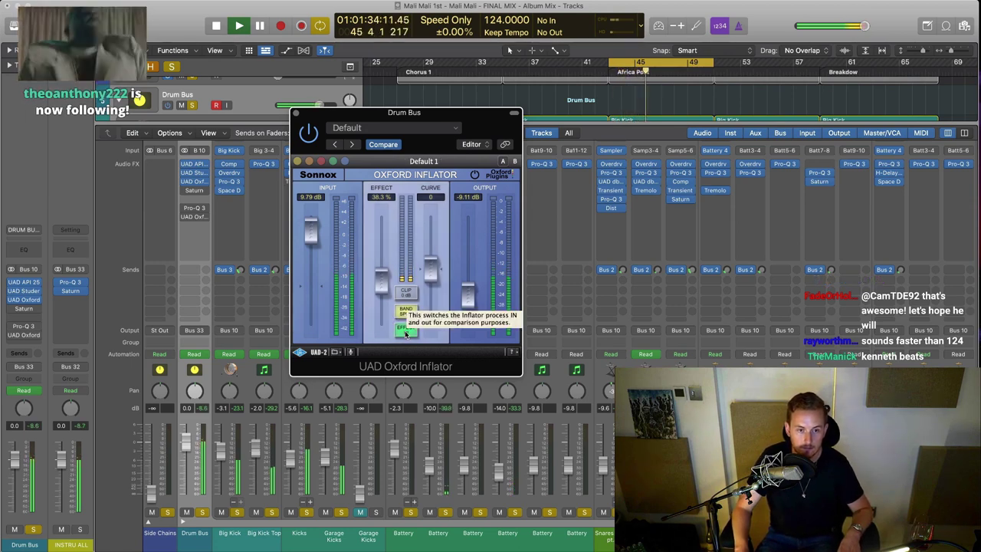
left_click(296, 113)
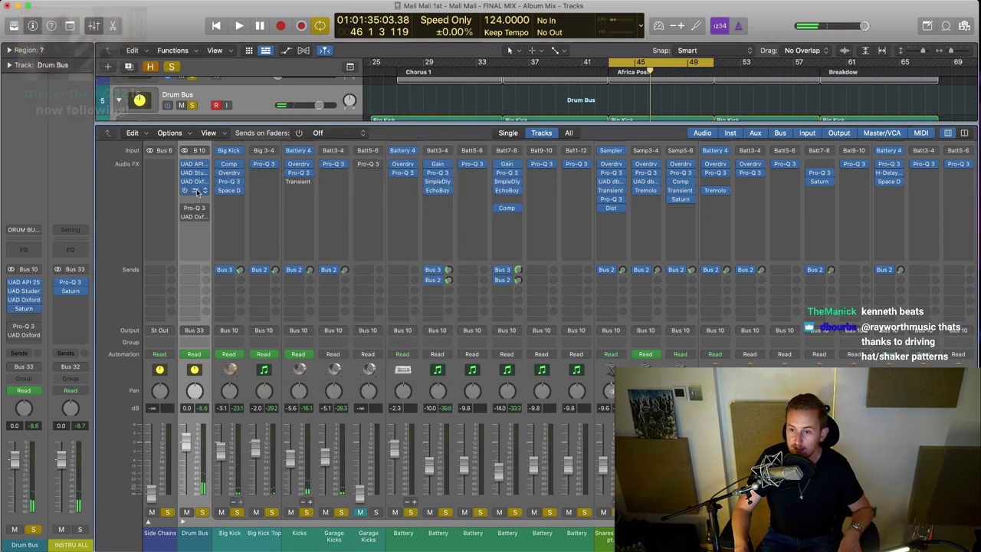
Try a different Band 1 Drive in the Drum Bus's Saturn during playback and compare it with the saved setting
left_click_drag(630, 147, 430, 133)
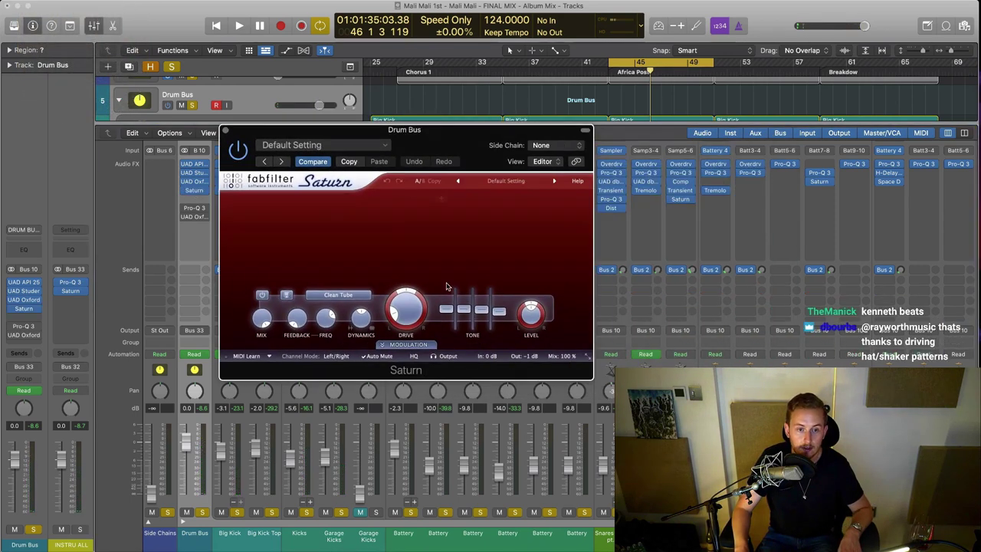
key("space")
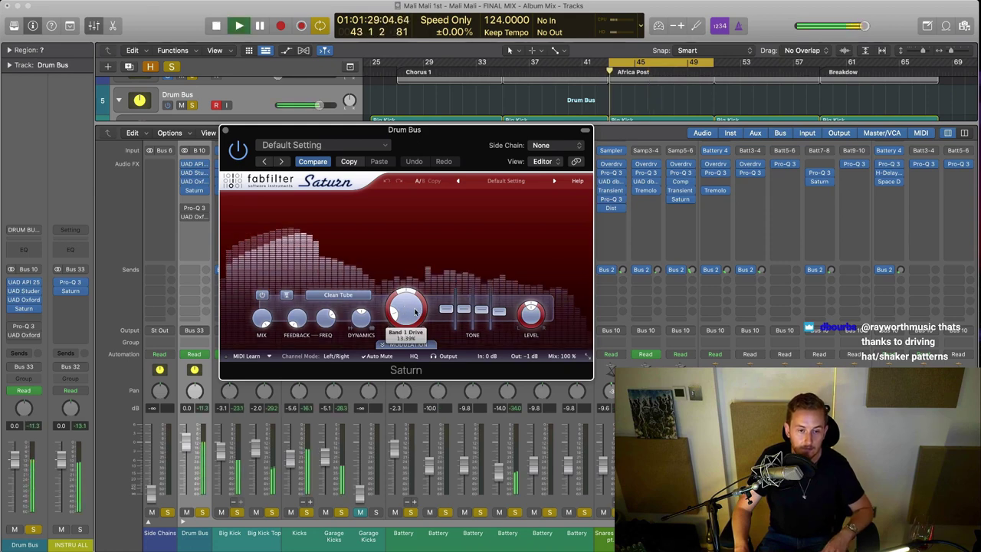
left_click_drag(408, 278, 406, 299)
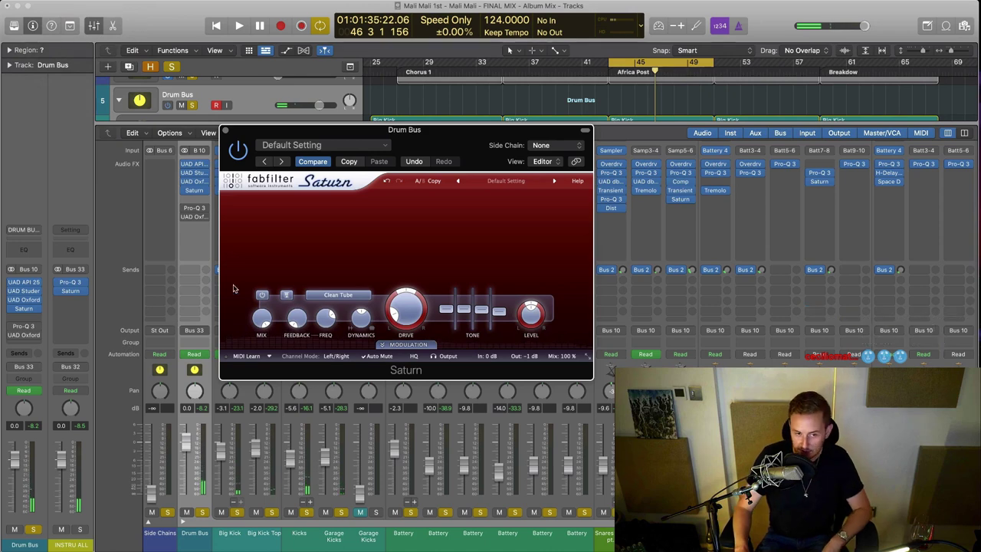
mouse_move(411, 318)
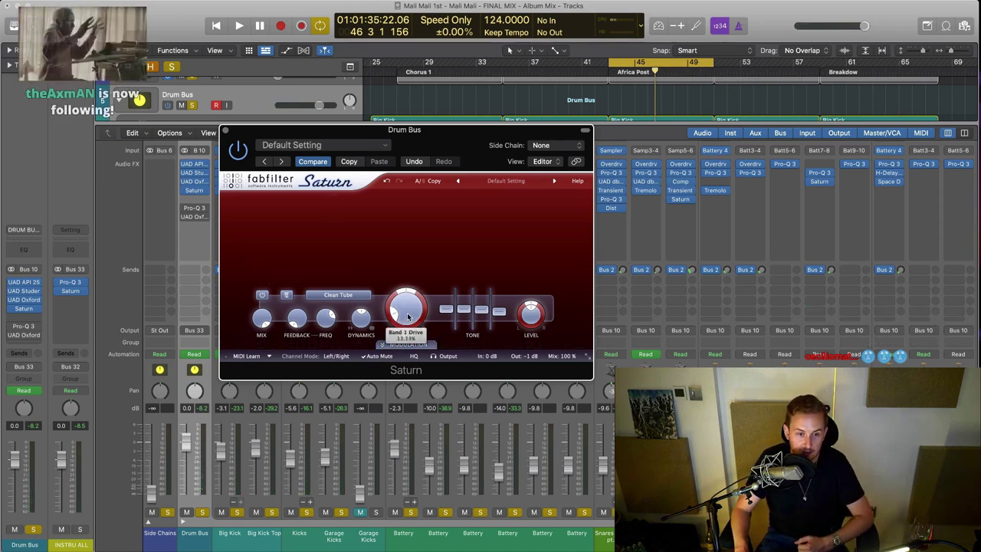
left_click(315, 164)
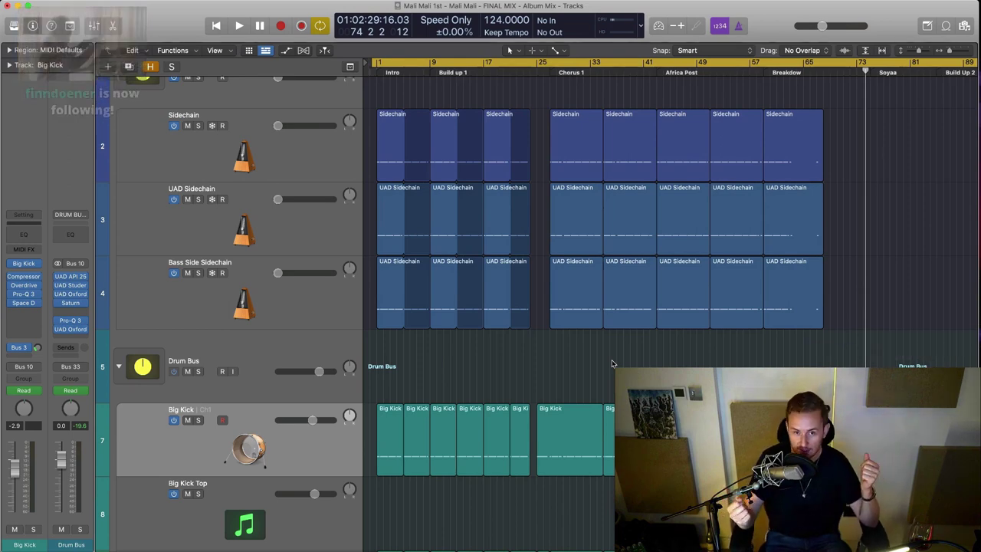
Audition the Bass Side Sidechain track alone from bar 27 with its fader raised, then restore the silent fader and clear the solo
left_click(253, 324)
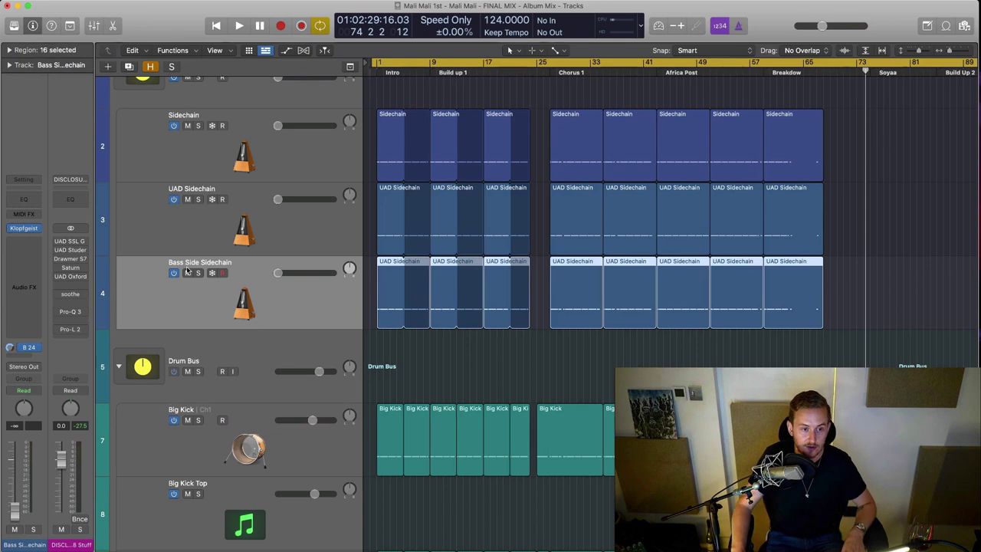
left_click(197, 273)
left_click(549, 65)
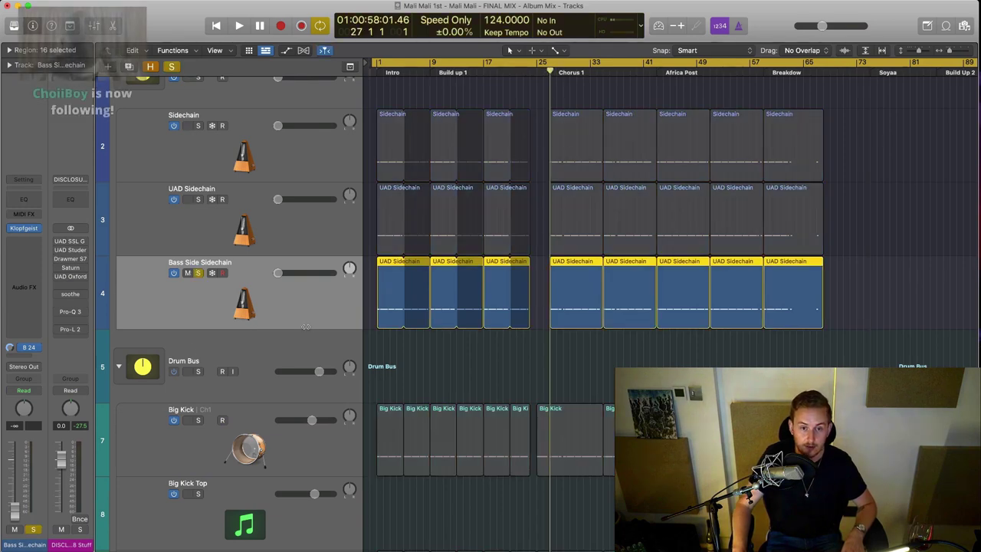
key("space")
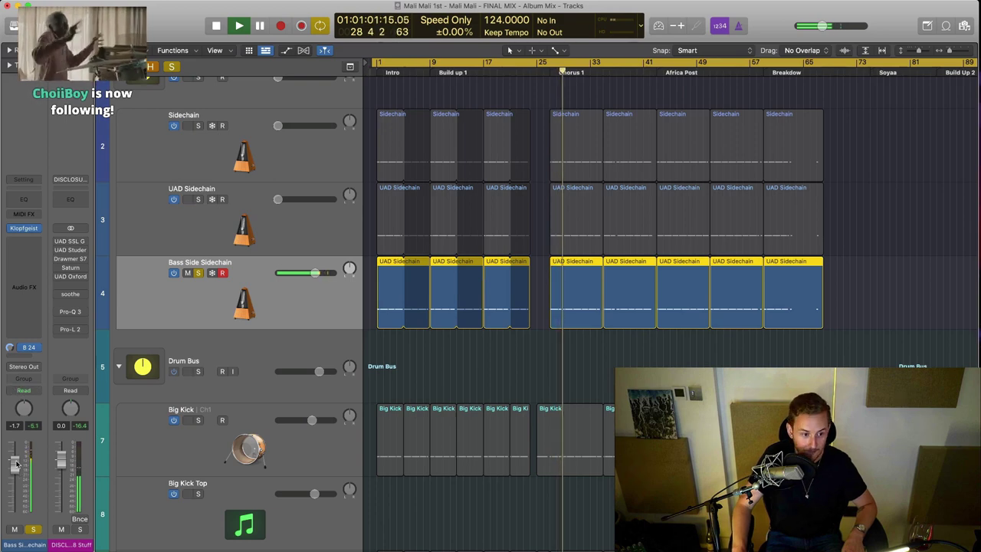
left_click_drag(14, 463, 26, 512)
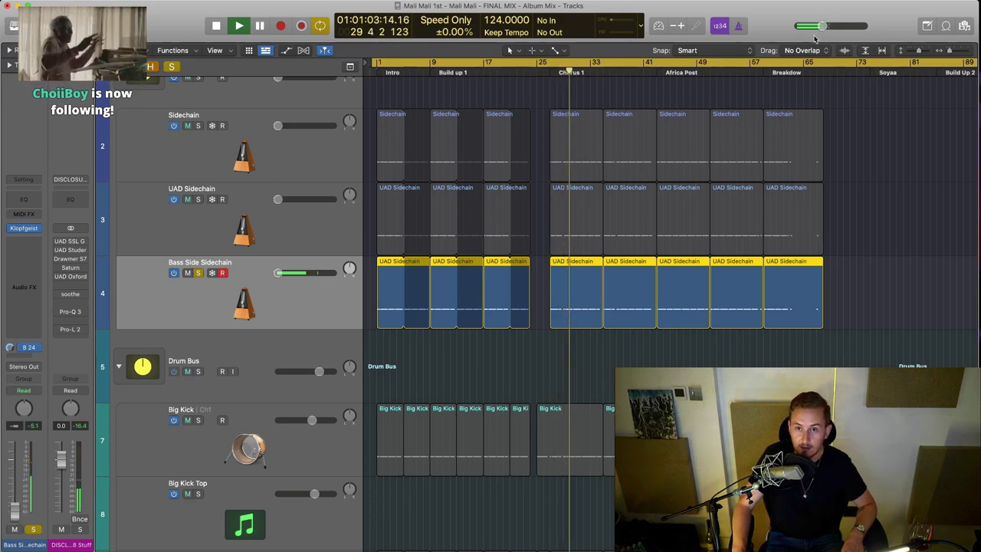
left_click(33, 529)
key("space")
Examine the Sidechain and UAD Sidechain regions at the start of Chorus 1, then clear the region selection
left_click(571, 165)
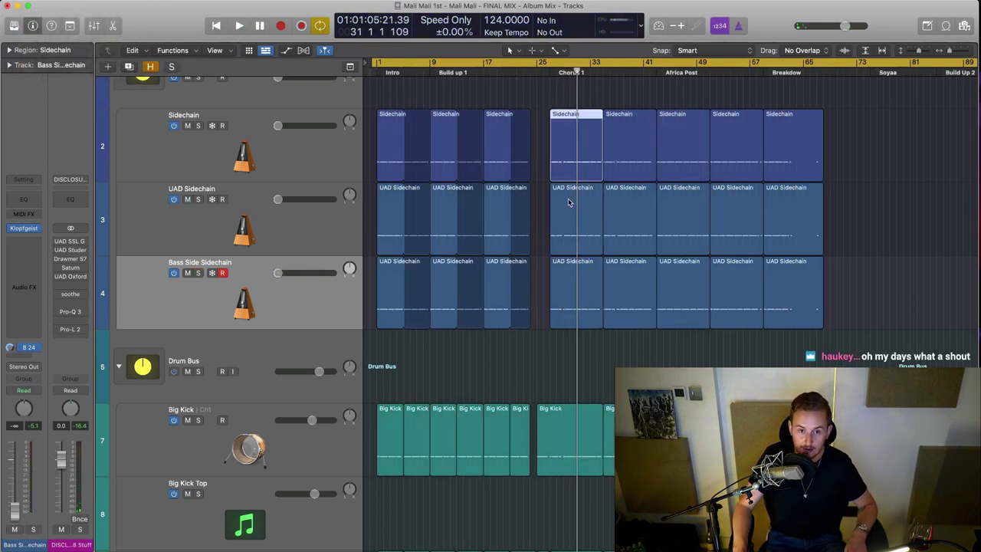
left_click(571, 203)
left_click(575, 177)
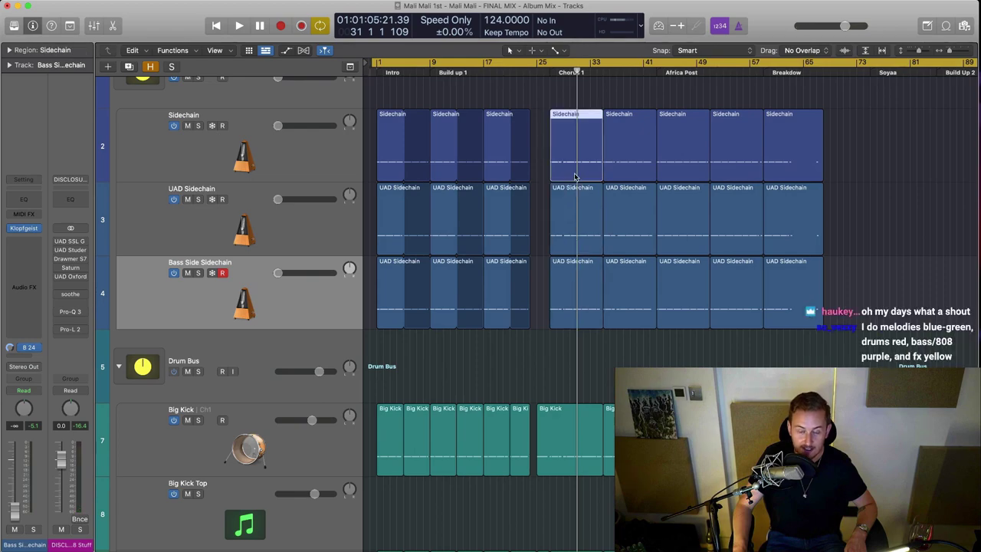
left_click(861, 209)
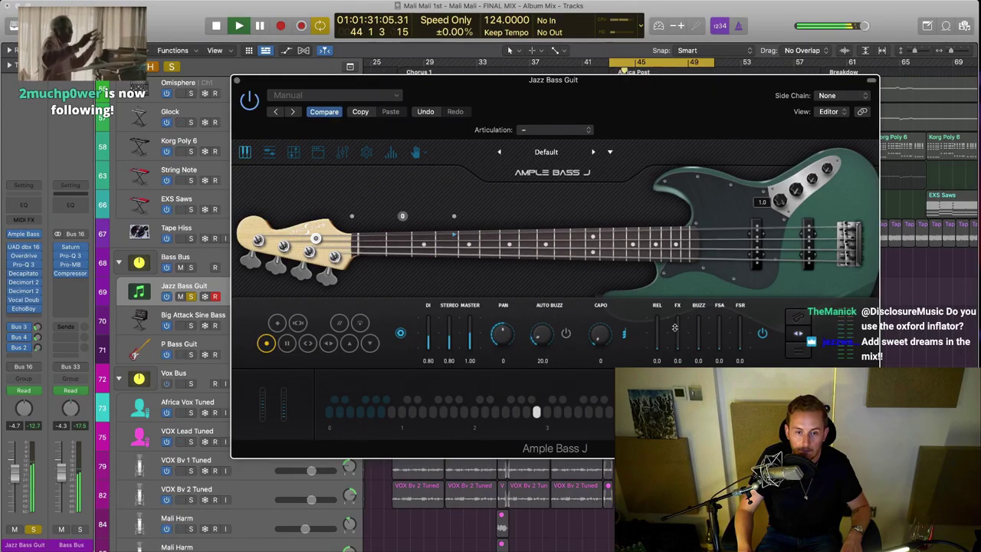
Close the Jazz Bass Guit's Ample Bass J and audition the P Bass Guit in solo instead
key("space")
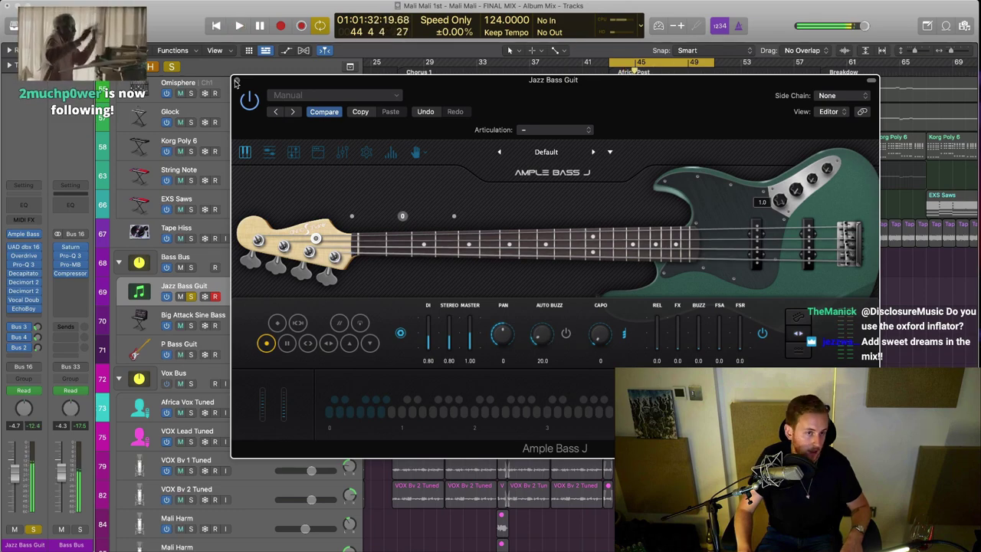
left_click(238, 81)
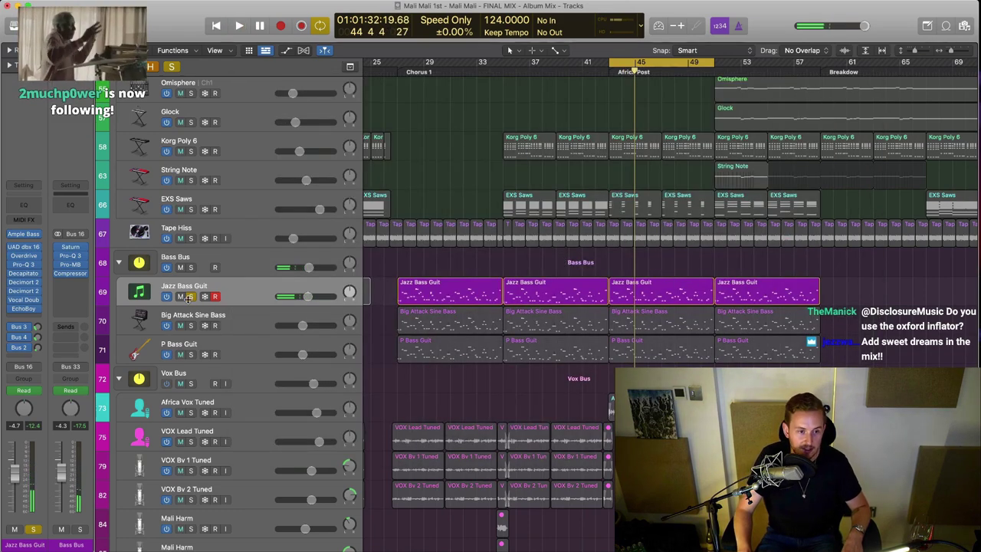
left_click(191, 355)
left_click(191, 297)
key("space")
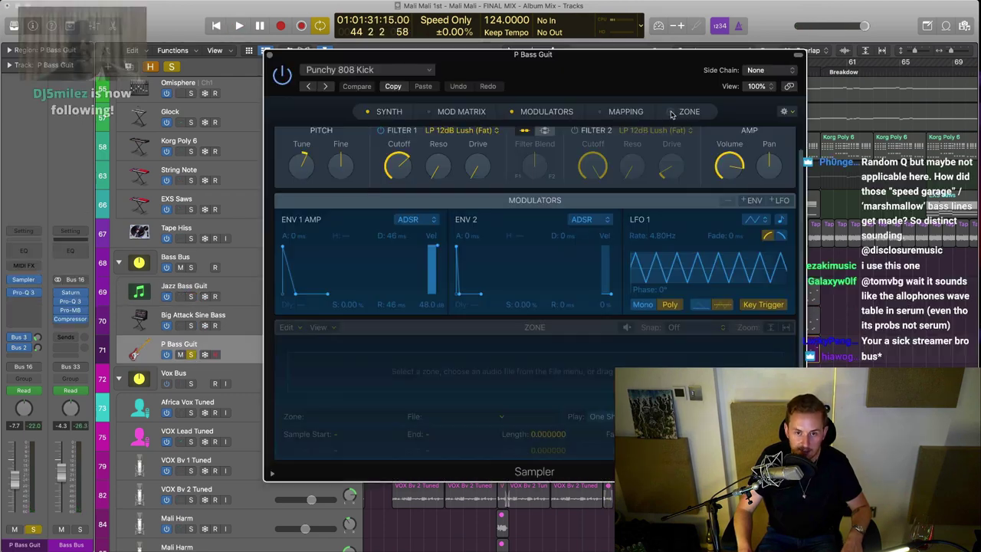
Hide the Zone section in the P Bass Guit's Sampler and audition its soloed part with the plug-in window hidden
left_click(671, 113)
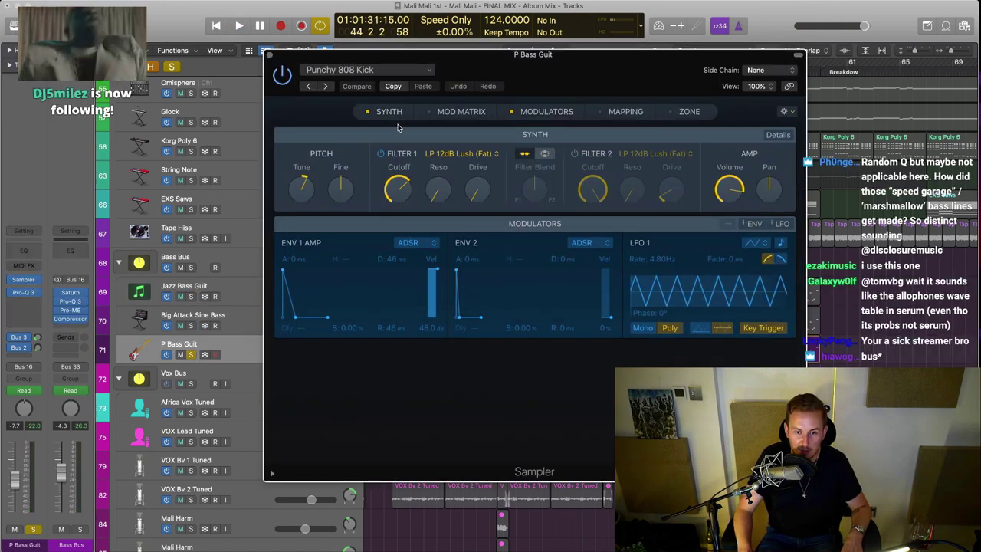
key("space")
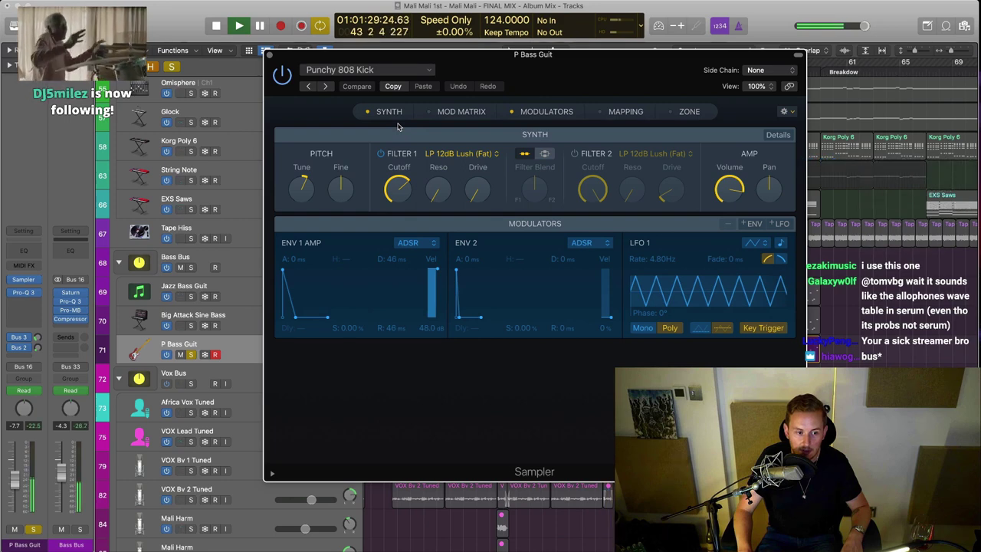
key("v")
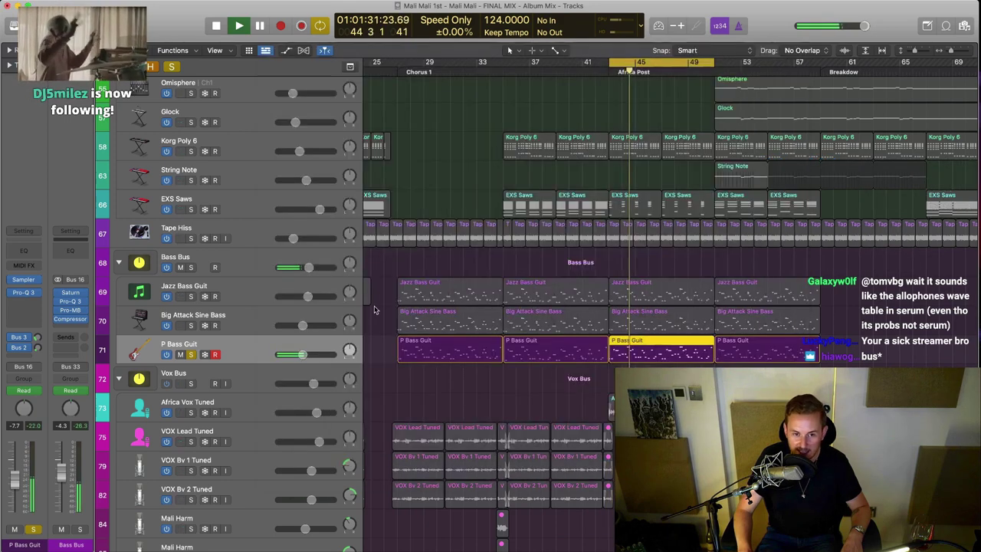
key("space")
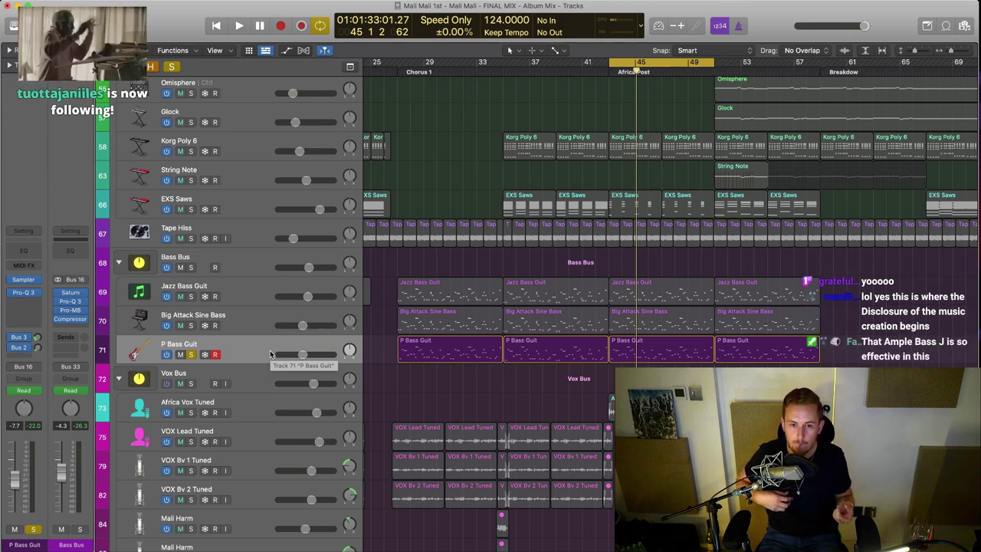
Solo the Jazz Bass Guit track and remove the solo from P Bass Guit
left_click(191, 296)
left_click(239, 291)
left_click(230, 349)
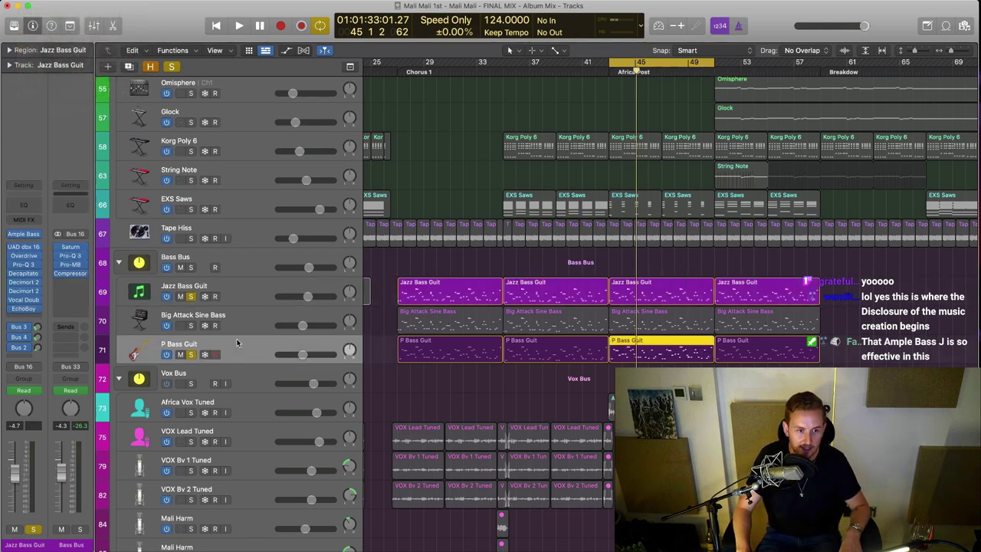
left_click(192, 354)
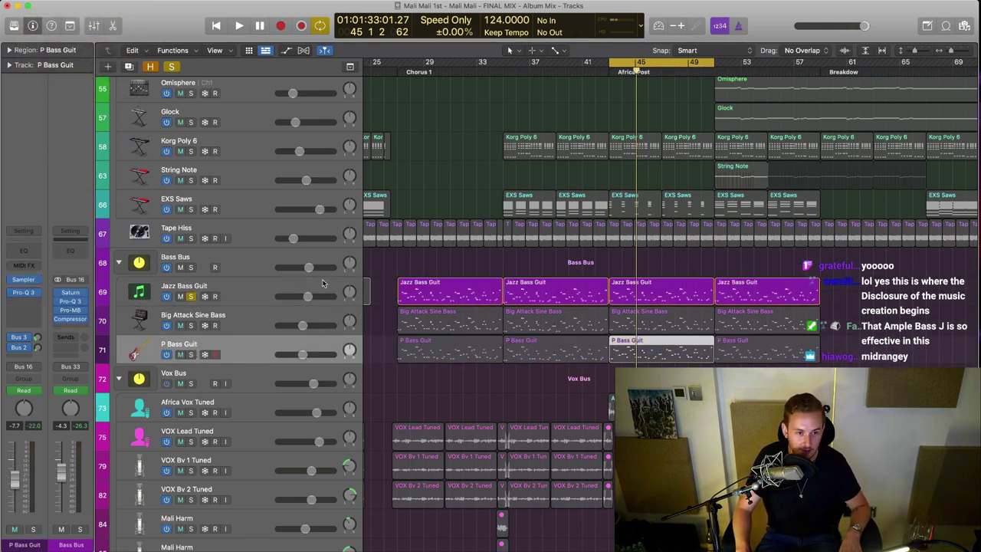
Raise the Bass Bus volume and play the Africa Post bass, adding P Bass Guit back to the solo
left_click_drag(309, 268, 320, 268)
key("space")
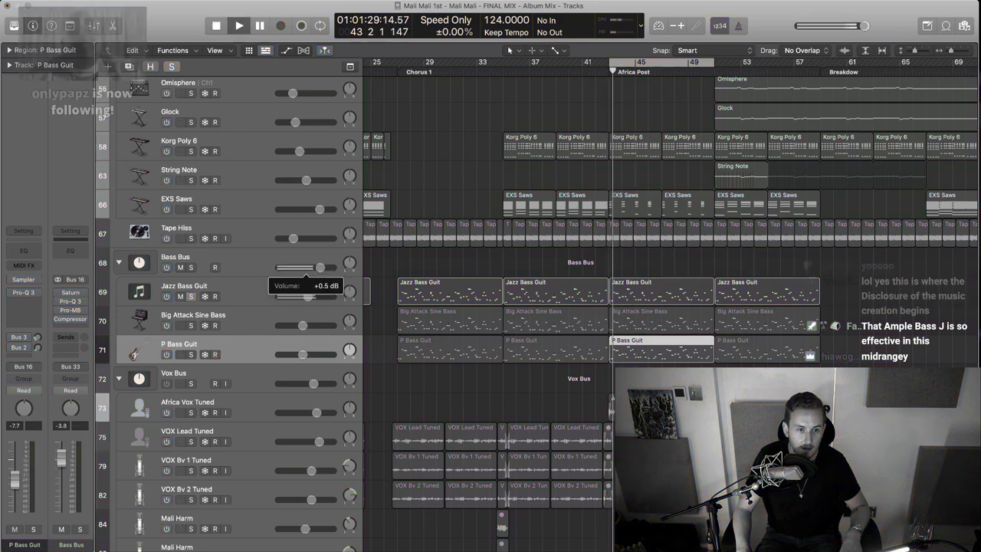
left_click(191, 354)
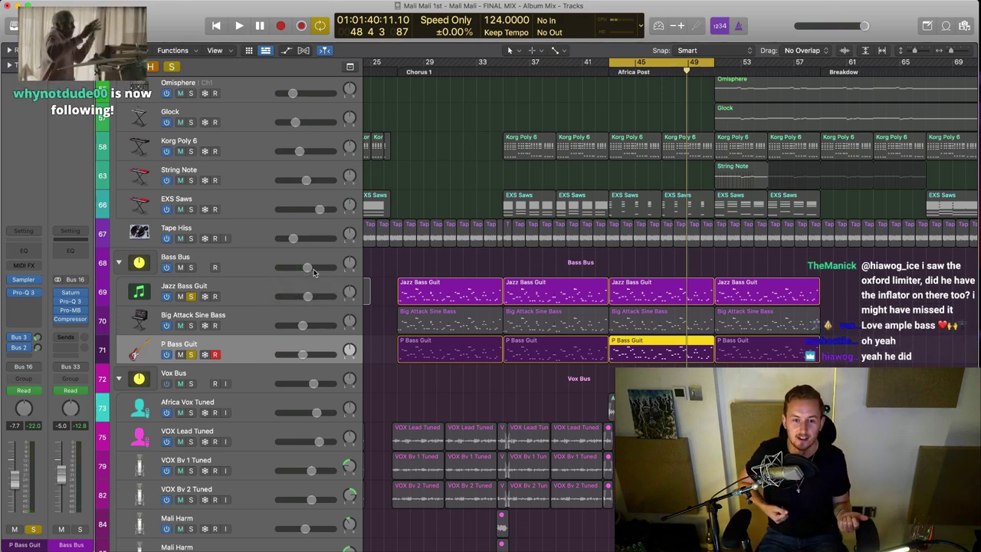
Clear the region selection and open the Repro-1 instrument on Big Attack Sine Bass, placing its window fully in view
left_click(512, 401)
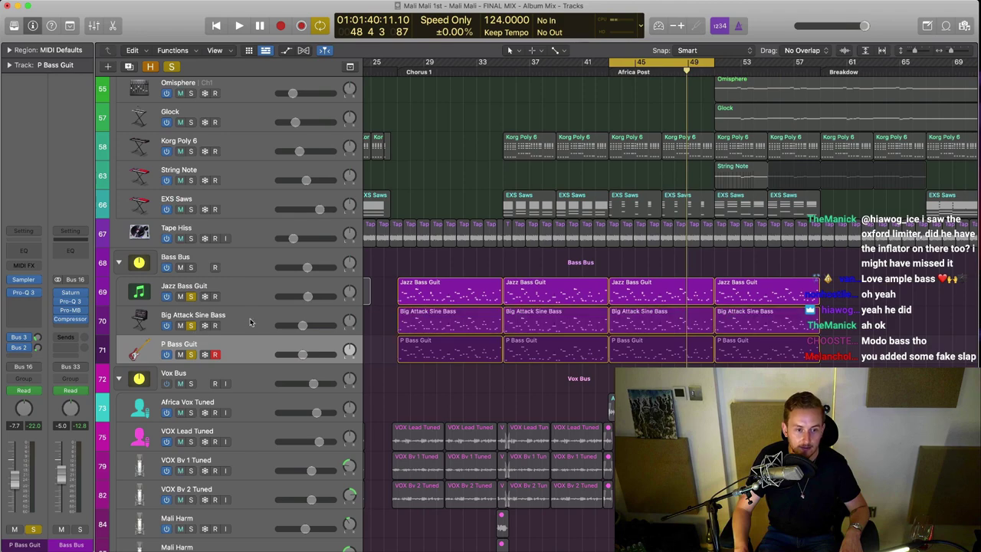
left_click(193, 330)
key("v")
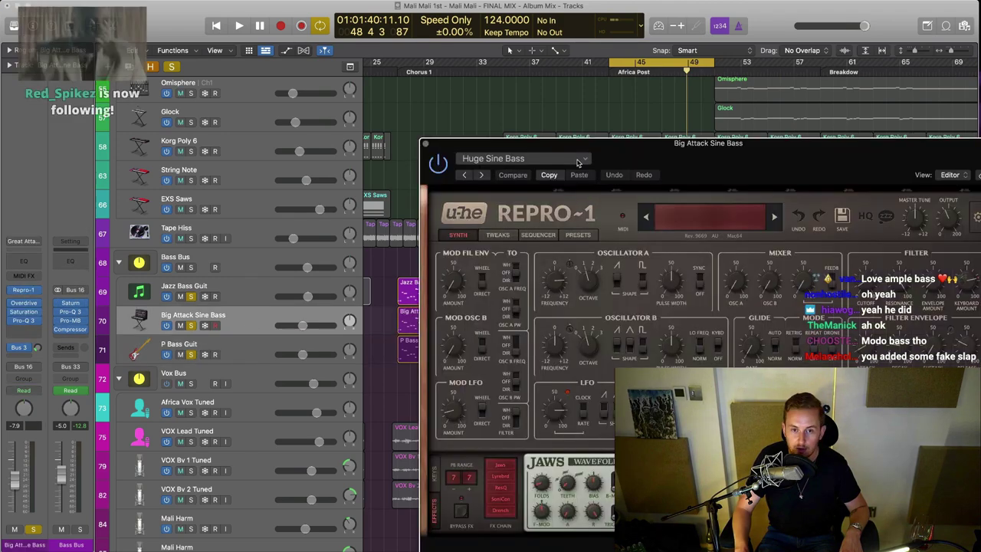
left_click_drag(626, 160, 488, 63)
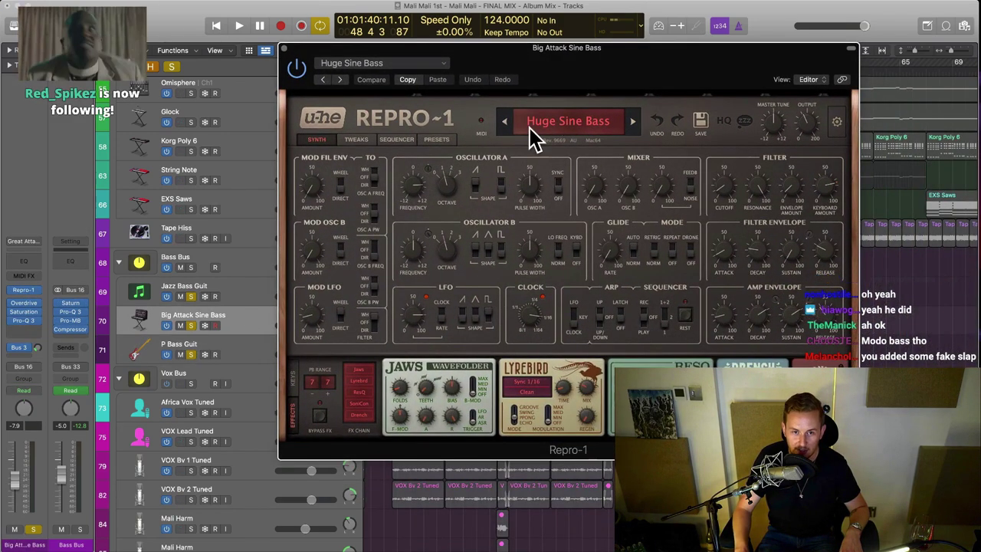
Isolate Big Attack Sine Bass, solo the Bass Bus with it, and audition the part while inspecting the dynamic 134 Hz band in Pro-Q 3
left_click(192, 296)
key("space")
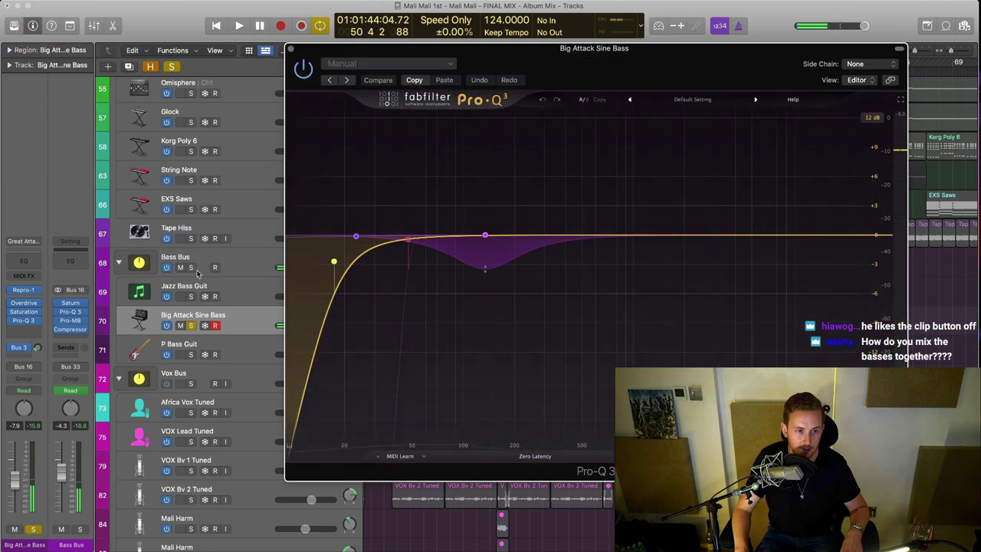
left_click(192, 267)
key("space")
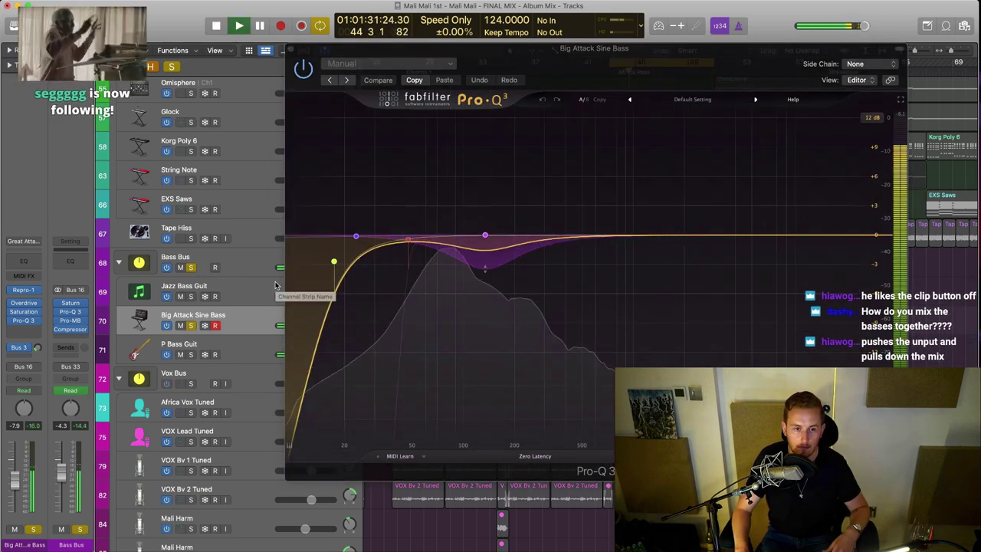
mouse_move(484, 235)
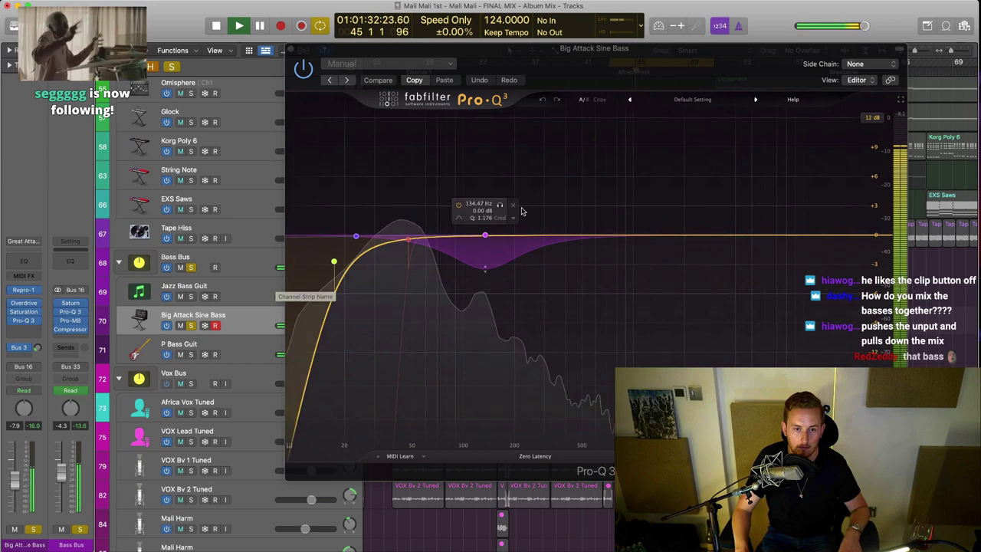
left_click(484, 238)
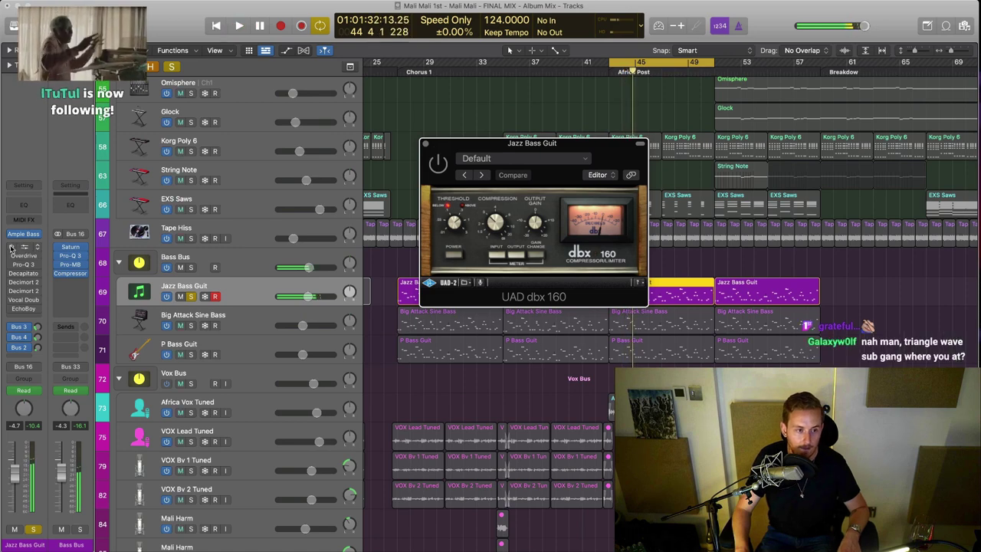
Audition Jazz Bass Guit through its UAD dbx 160 compressor and close the plug-in window
key("space")
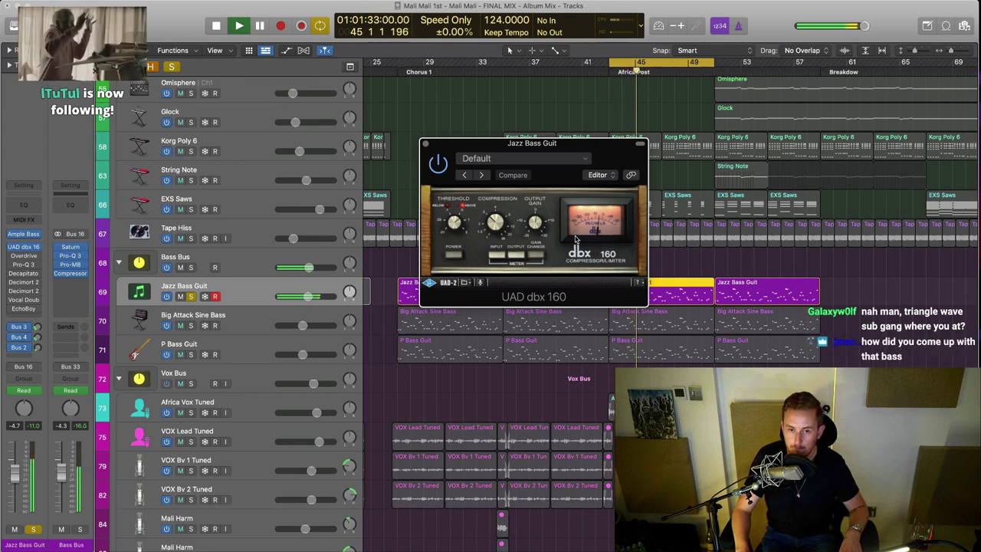
key("space")
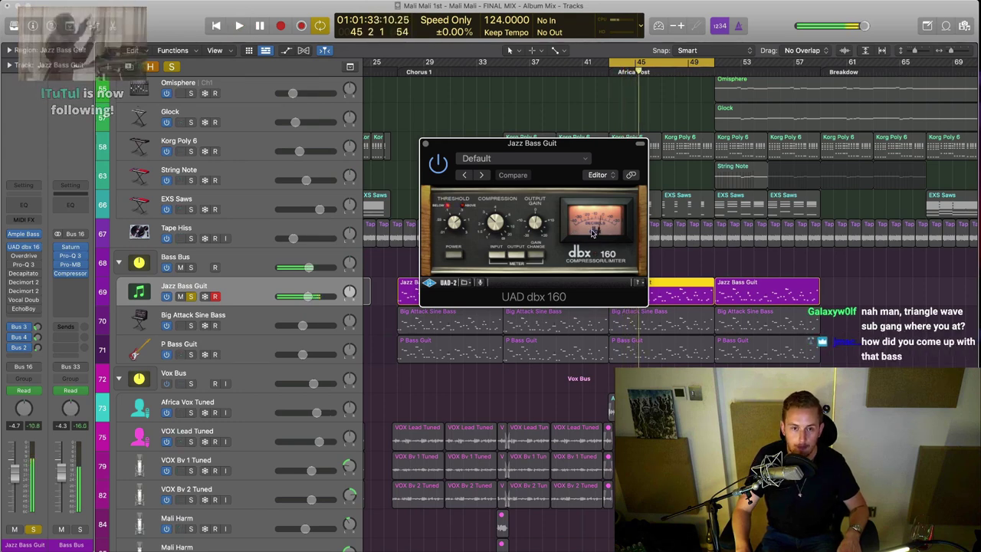
left_click(426, 145)
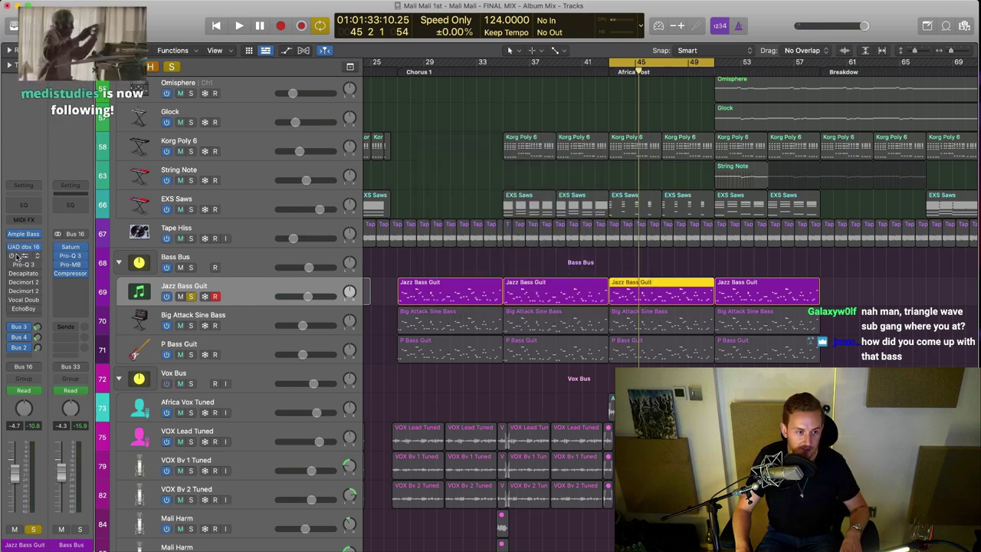
Open the two Decimort 2 inserts on Jazz Bass Guit, arrange their windows apart, and audition the bass through them
left_click(14, 291)
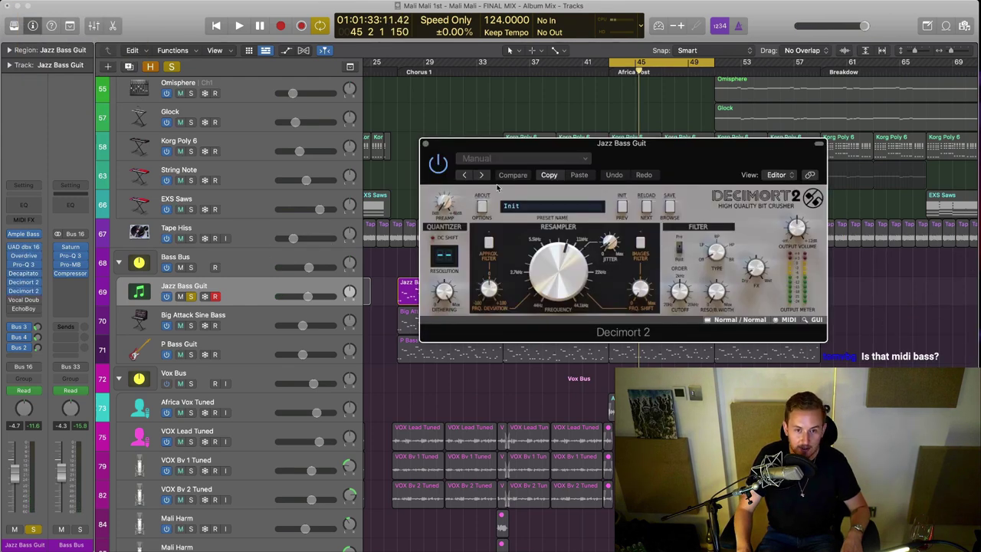
left_click_drag(663, 148, 396, 75)
key("space")
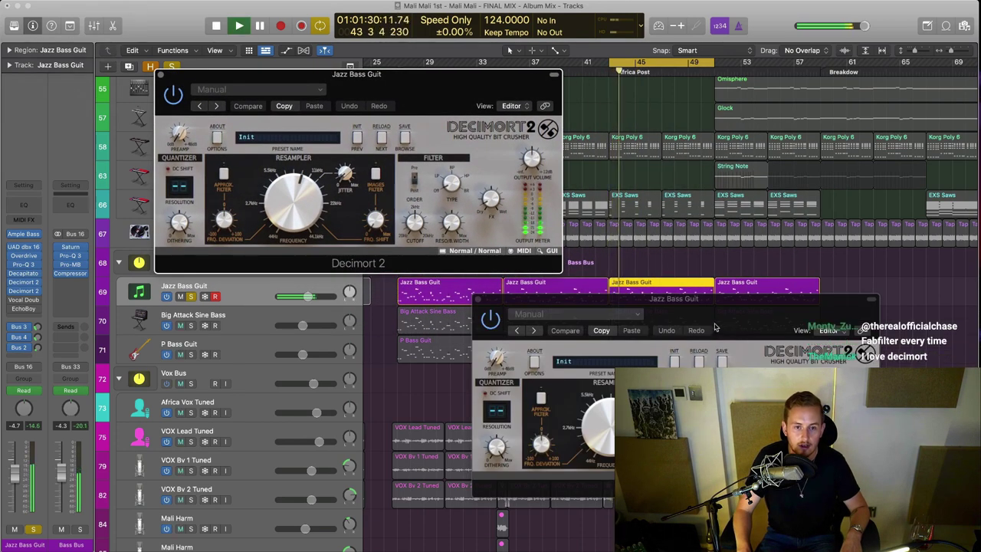
key("space")
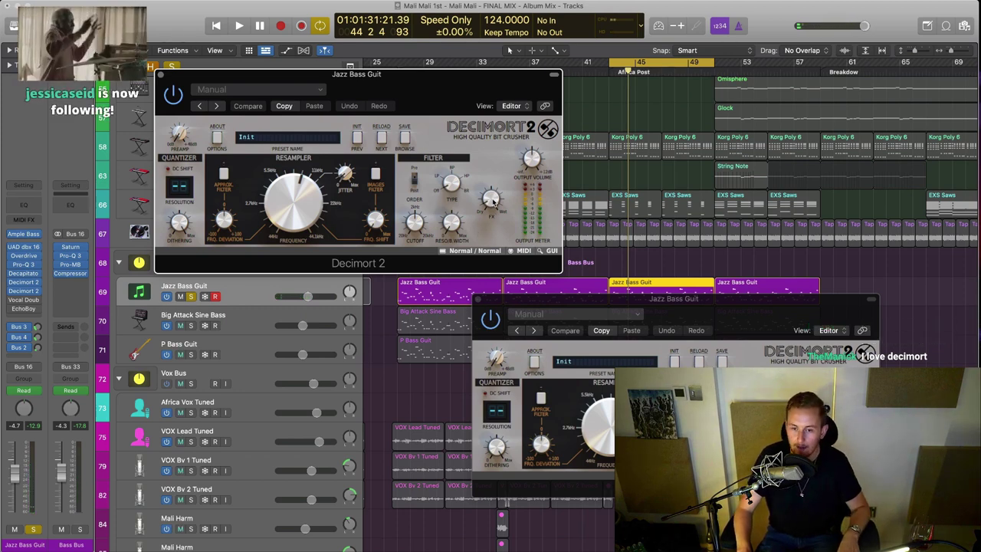
Set the FX dry/wet mix to 7/93% in the first Decimort 2 and 15/85% in the second during playback
key("space")
left_click_drag(492, 200, 492, 218)
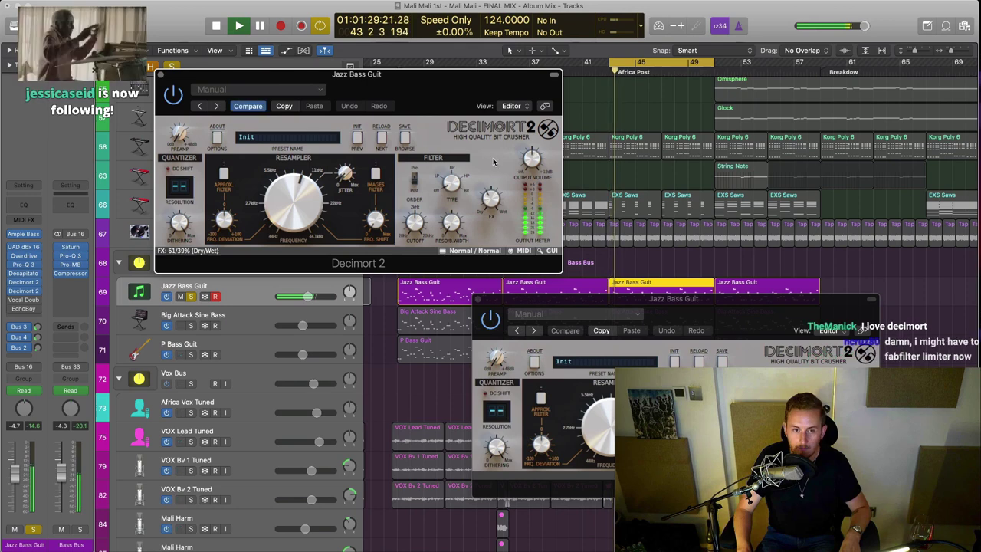
left_click_drag(495, 113, 495, 83)
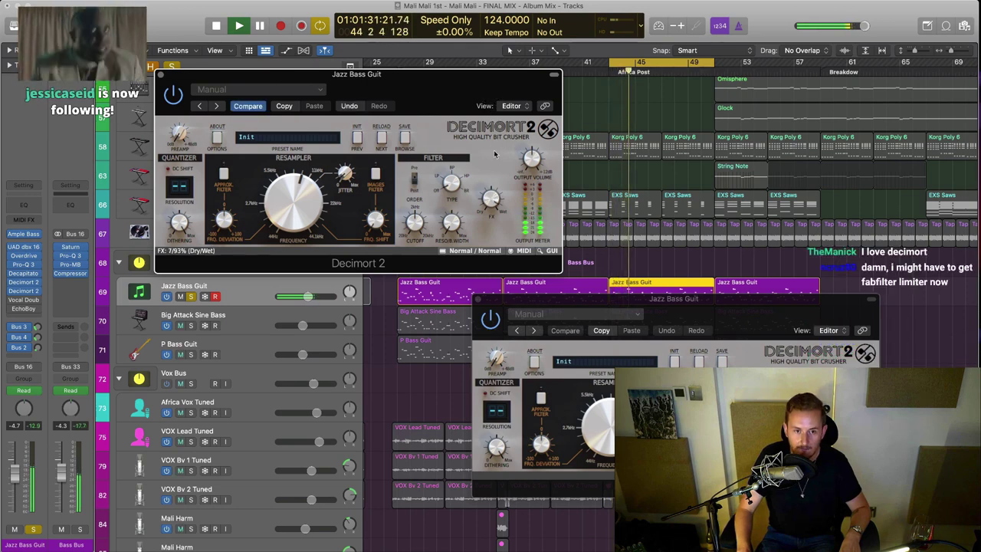
mouse_move(808, 423)
left_mouse_down()
mouse_move(808, 284)
mouse_move(808, 434)
left_mouse_up()
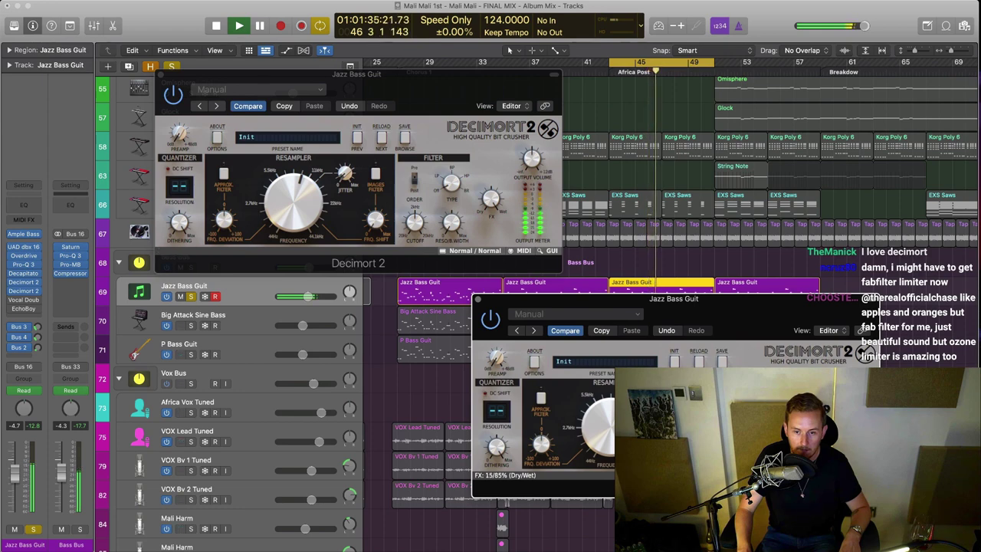
key("space")
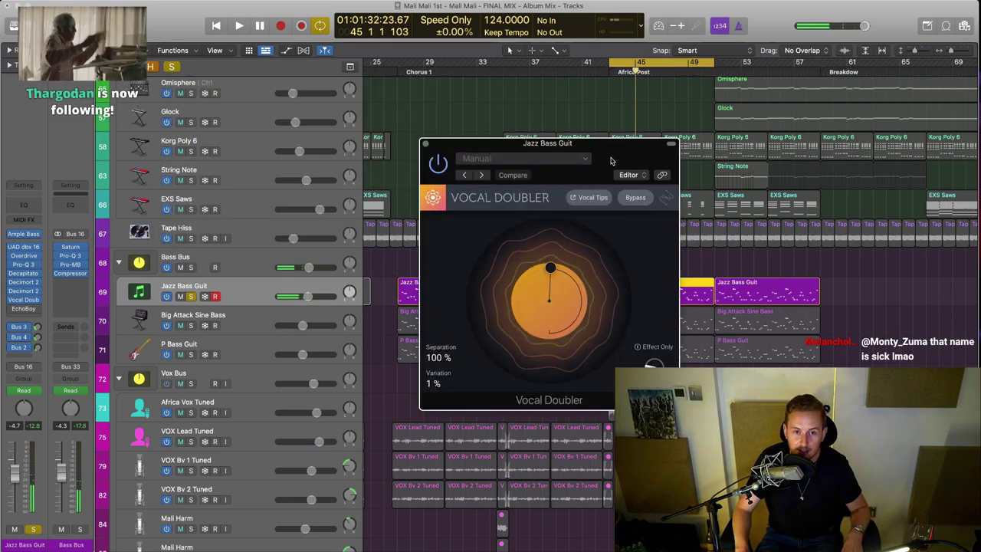
Nudge the Amount in Jazz Bass Guit's Vocal Doubler, audition it with Effect Only enabled, and close the plug-in
left_click_drag(611, 161, 575, 112)
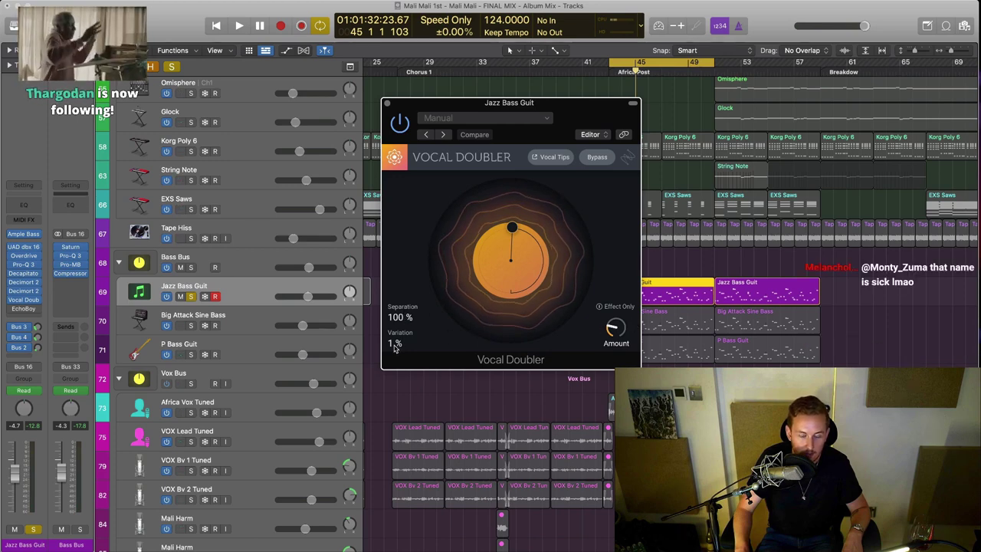
mouse_move(615, 328)
left_mouse_down()
mouse_move(614, 338)
mouse_move(617, 328)
left_mouse_up()
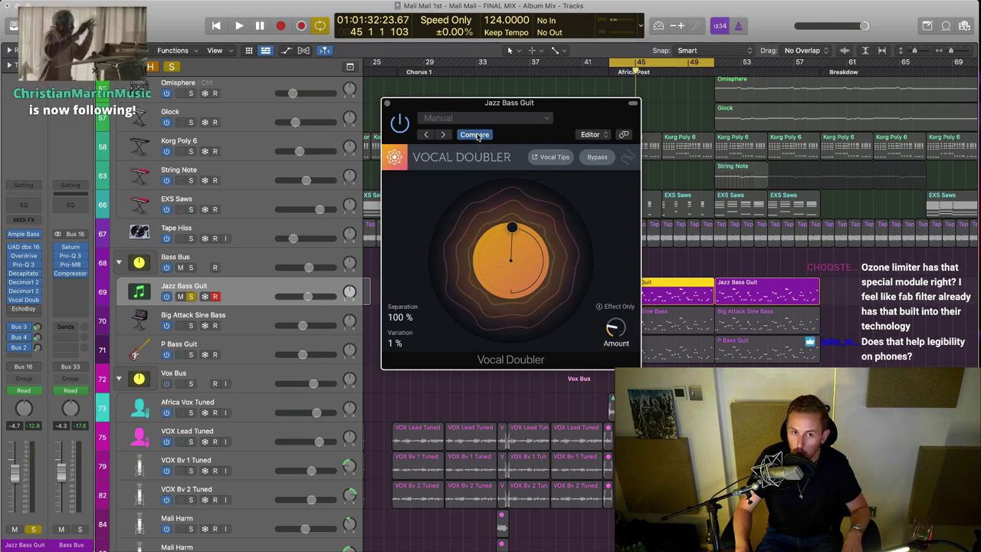
key("space")
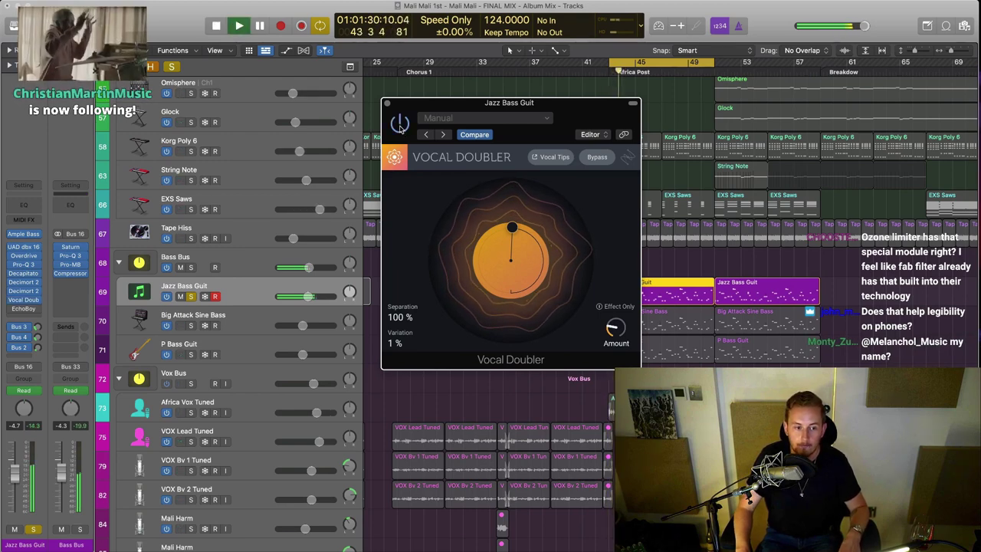
key("space")
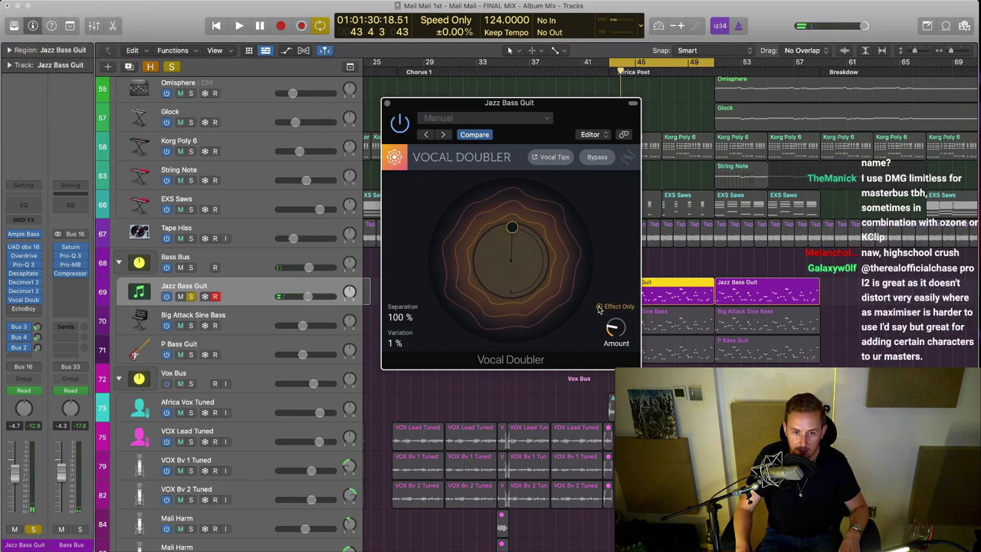
key("space")
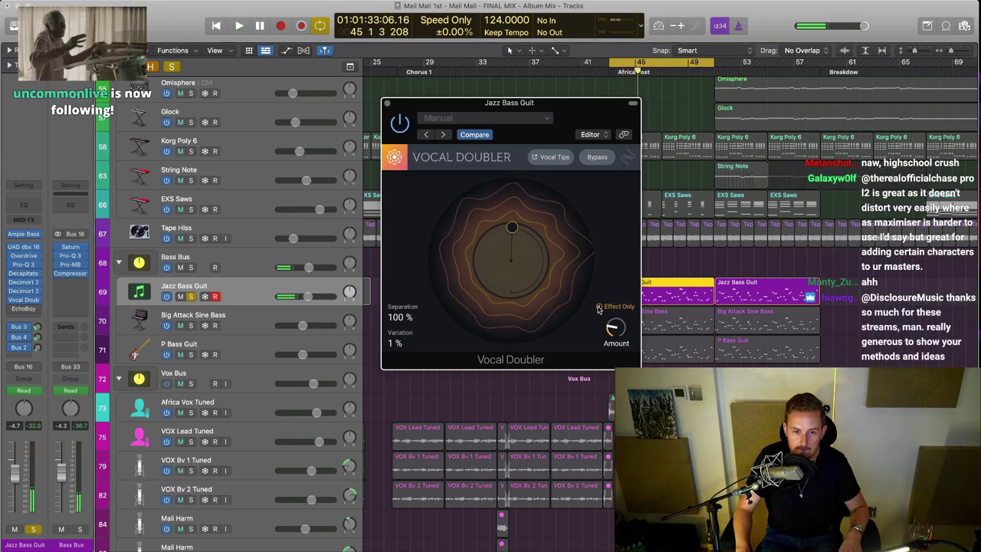
left_click(388, 104)
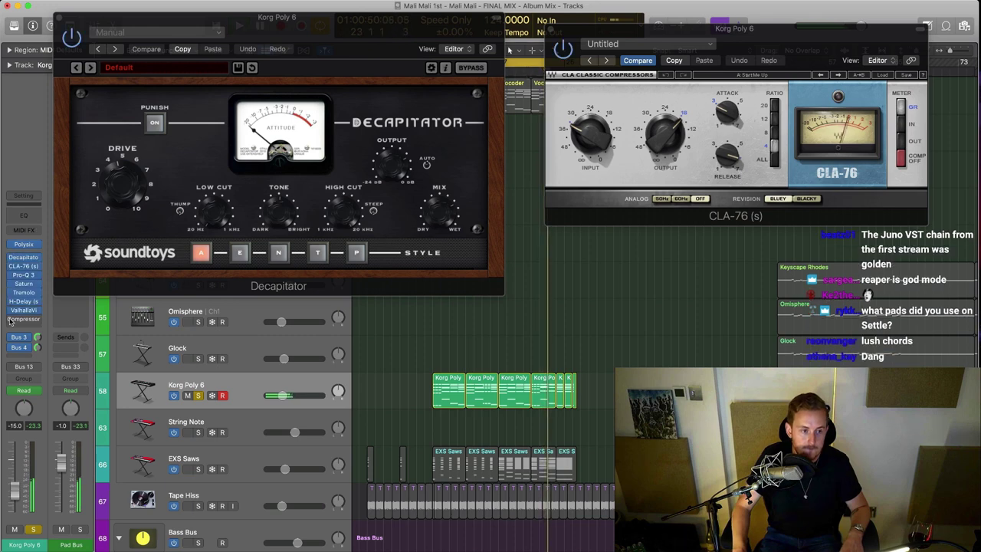
Close the CLA-76 window on Korg Poly 6, bring Decapitator fully into view to inspect it, and close it
left_click(532, 70)
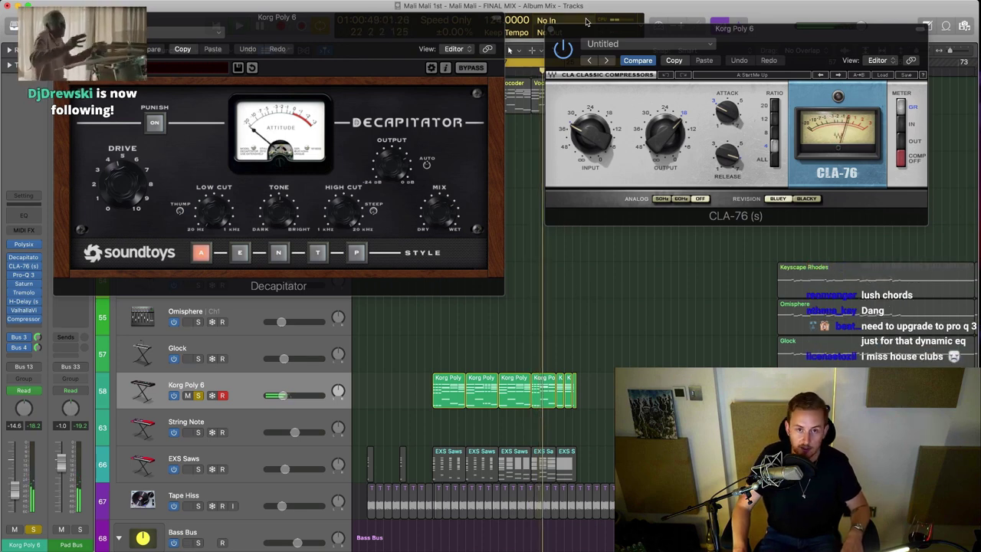
left_click(551, 29)
left_click_drag(291, 27, 319, 72)
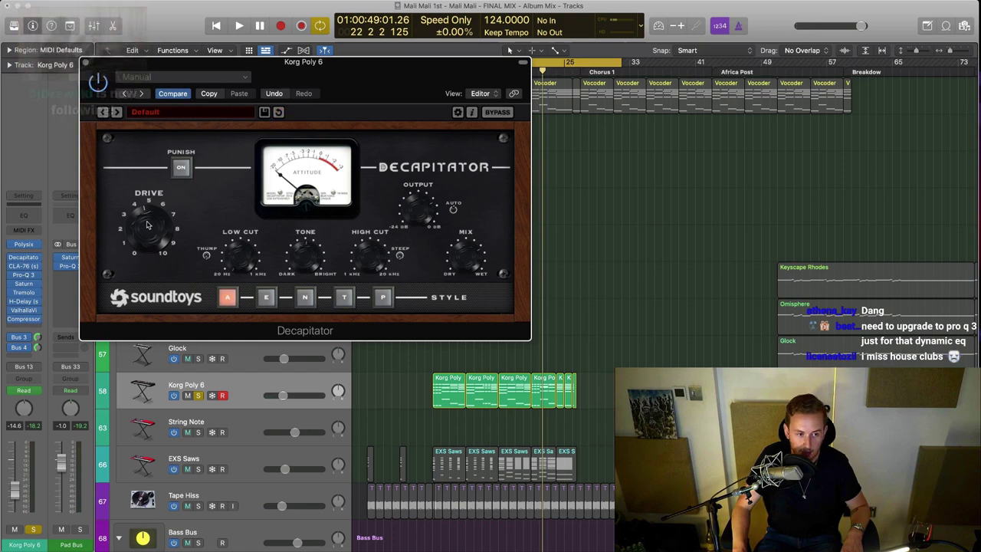
left_click_drag(80, 68, 122, 74)
left_click(107, 70)
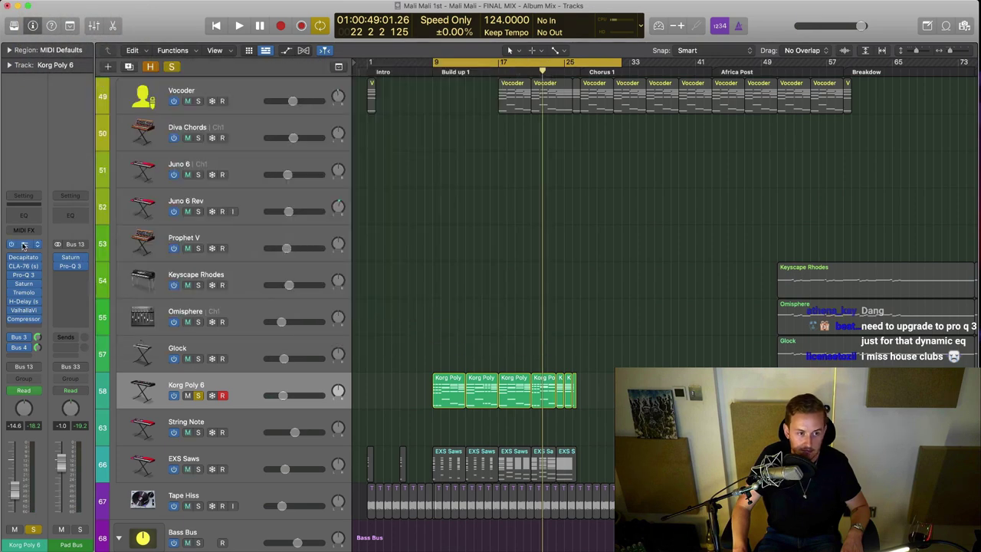
Open the Polysix instrument on Korg Poly 6, examine its synth settings, and close it
left_click(23, 245)
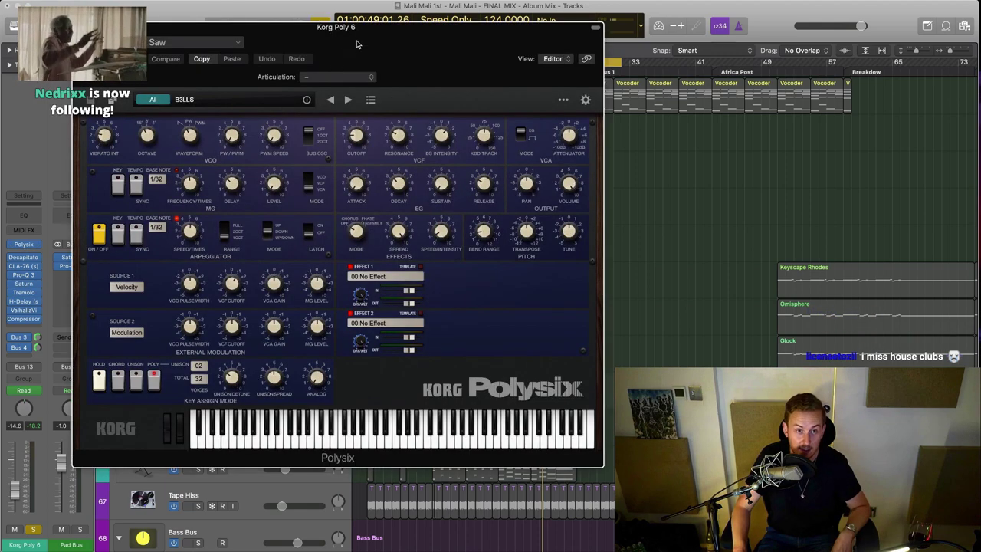
left_click_drag(357, 41, 357, 41)
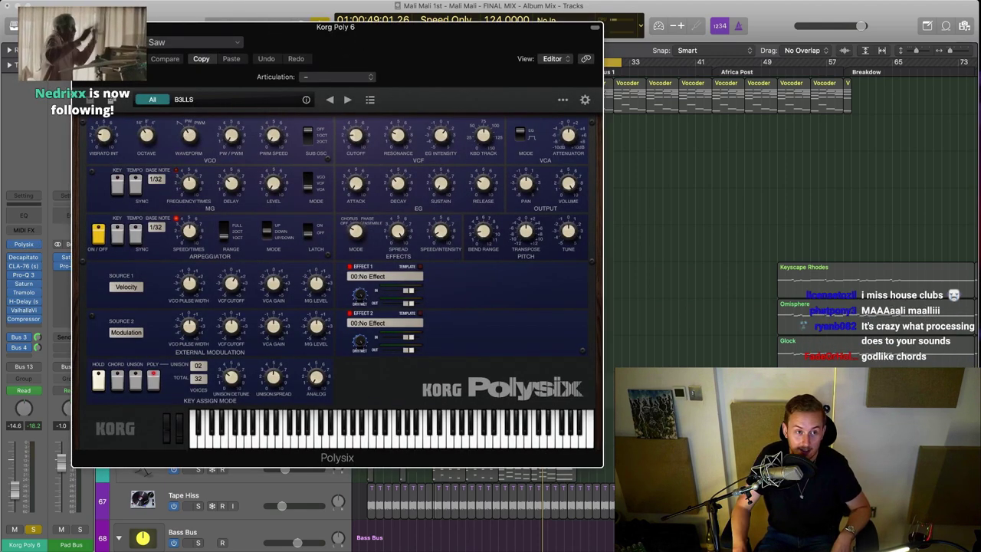
left_click(82, 27)
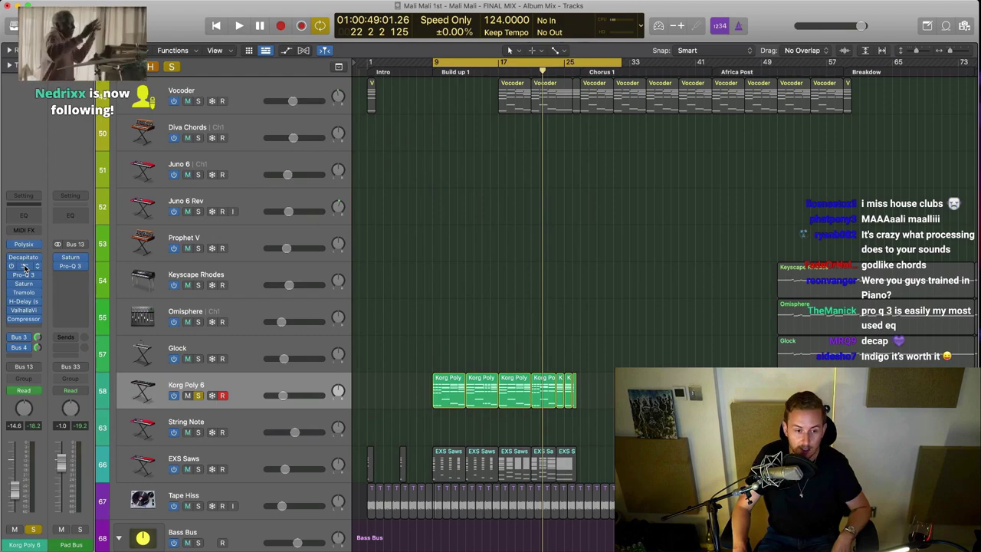
Open the CLA-76 compressor on Korg Poly 6 and place its window over the arrangement to examine its settings
scroll(198, 285, "down", 5)
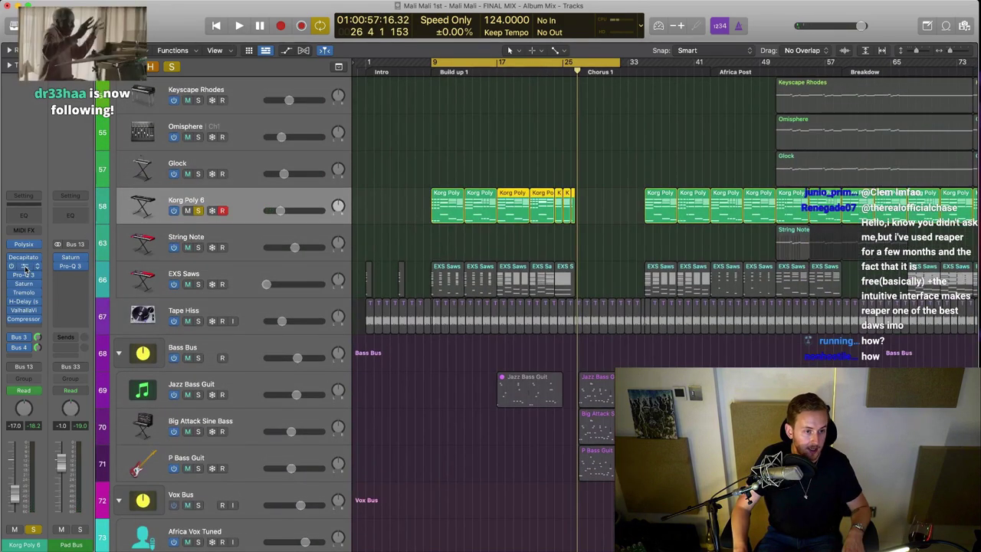
left_click(26, 266)
left_click_drag(767, 64, 487, 135)
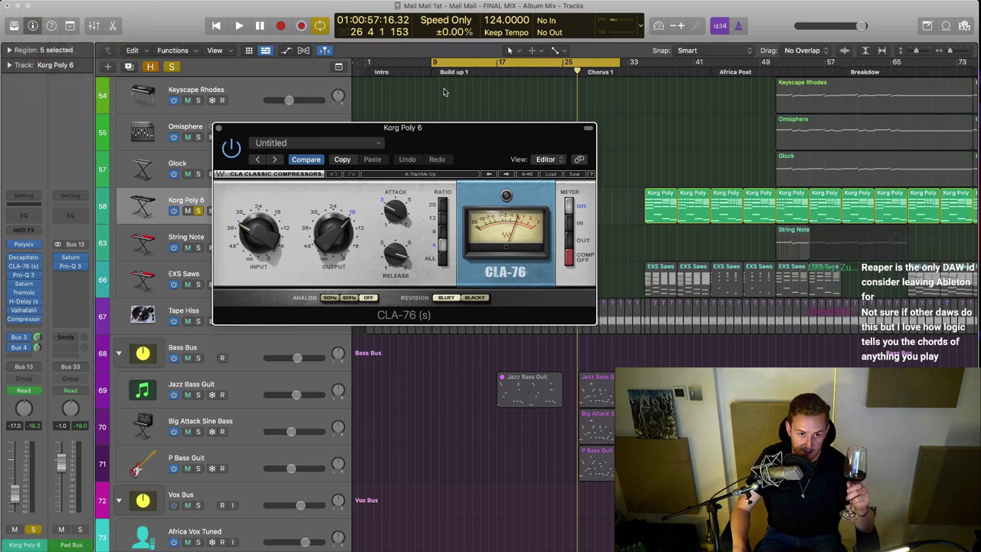
left_click_drag(446, 138, 465, 136)
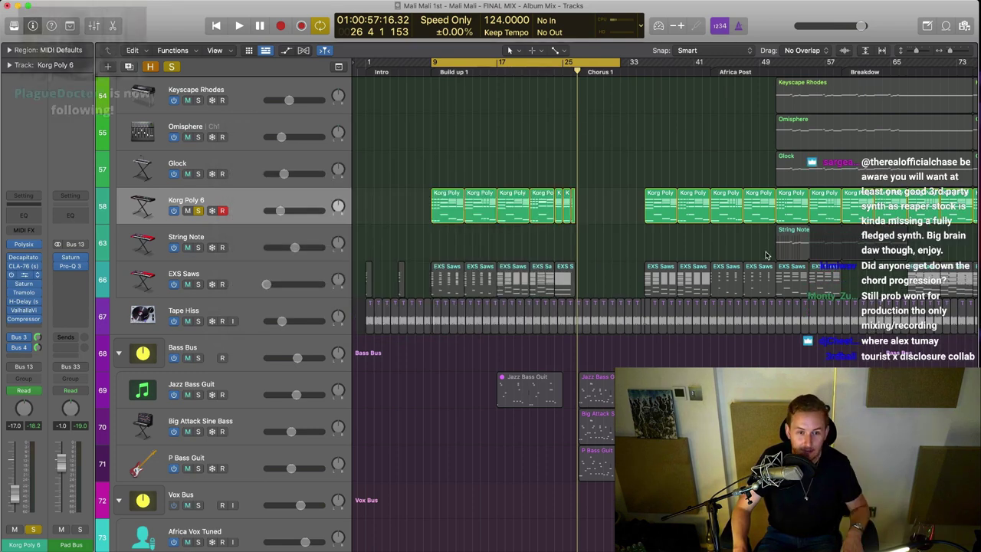
Try boosting the 1582 Hz band to +13.28 dB in Korg Poly 6's Pro-Q 3 during playback, and switch back with Compare
key("space")
left_click_drag(590, 213, 614, 172)
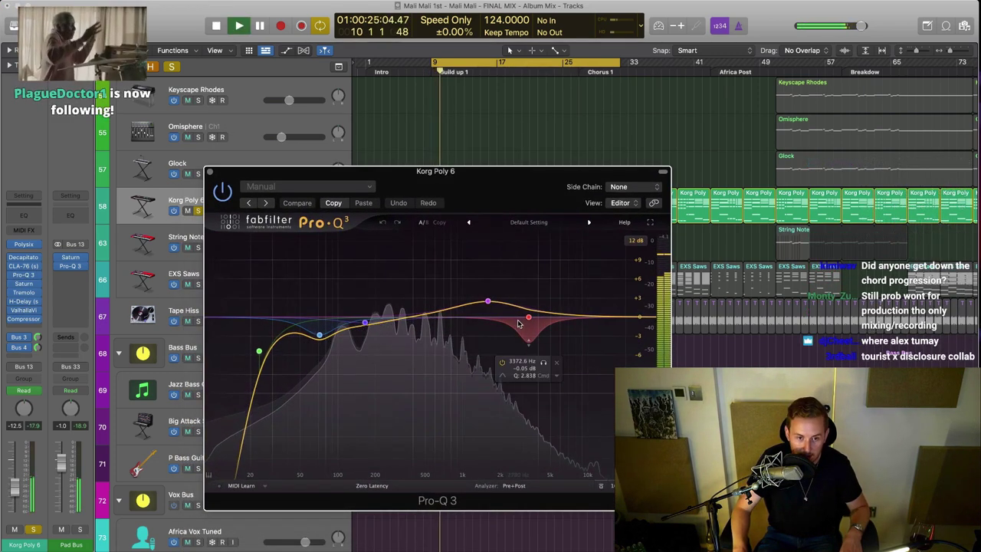
left_click_drag(483, 305, 487, 236)
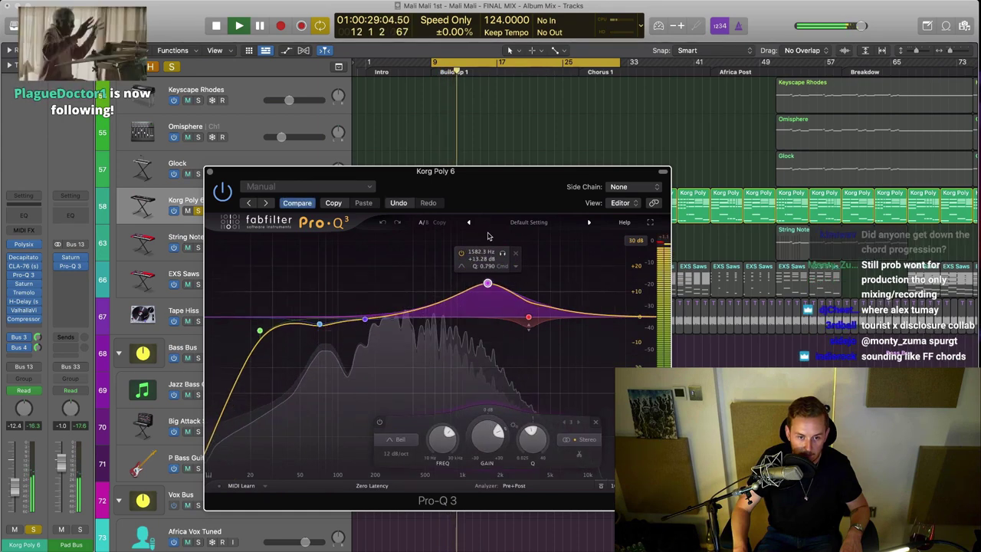
left_click(297, 203)
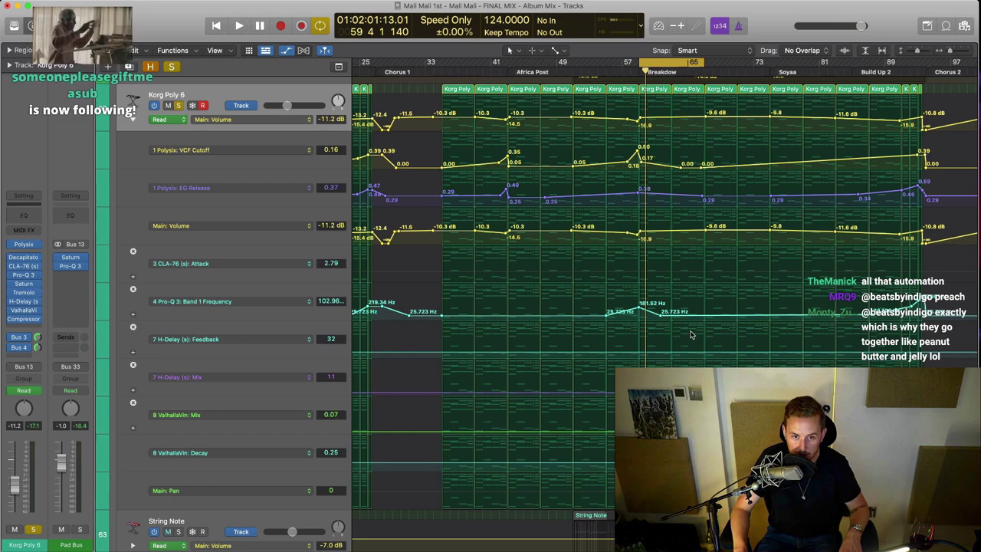
Play into the Breakdown and raise Korg Poly 6's Pro-Q 3 Band 1 Frequency automation point there to about 3913 Hz
scroll(435, 249, "up", 2)
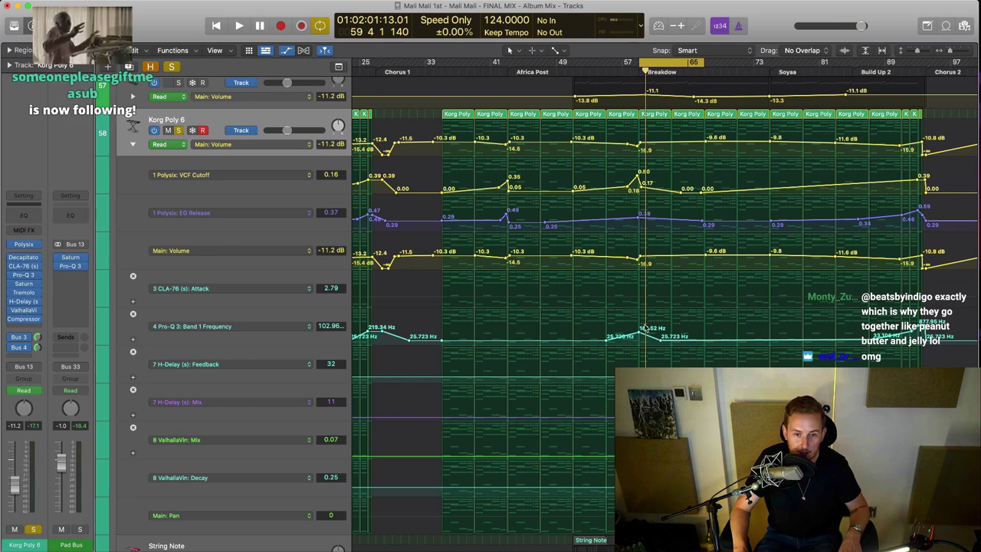
left_click(620, 69)
key("space")
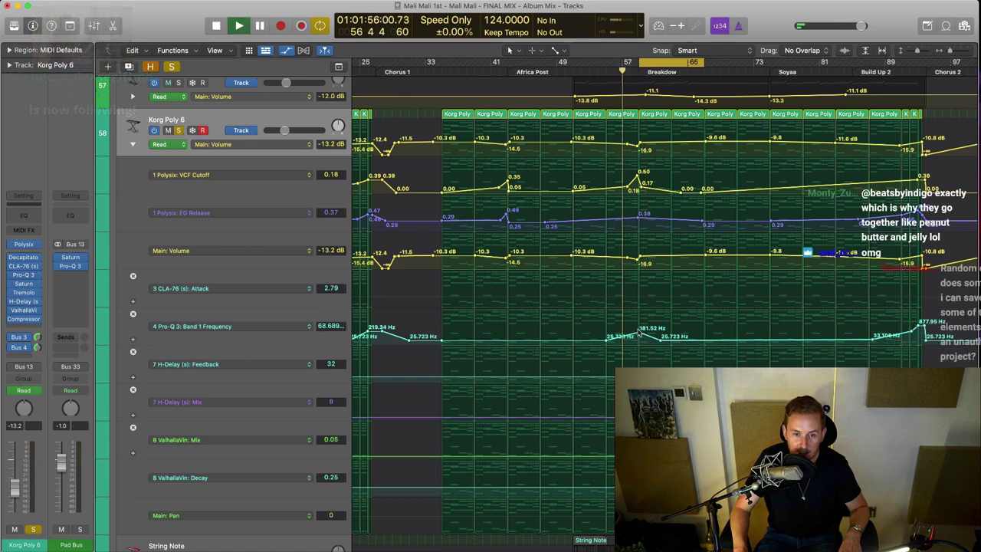
left_click_drag(639, 332, 640, 314)
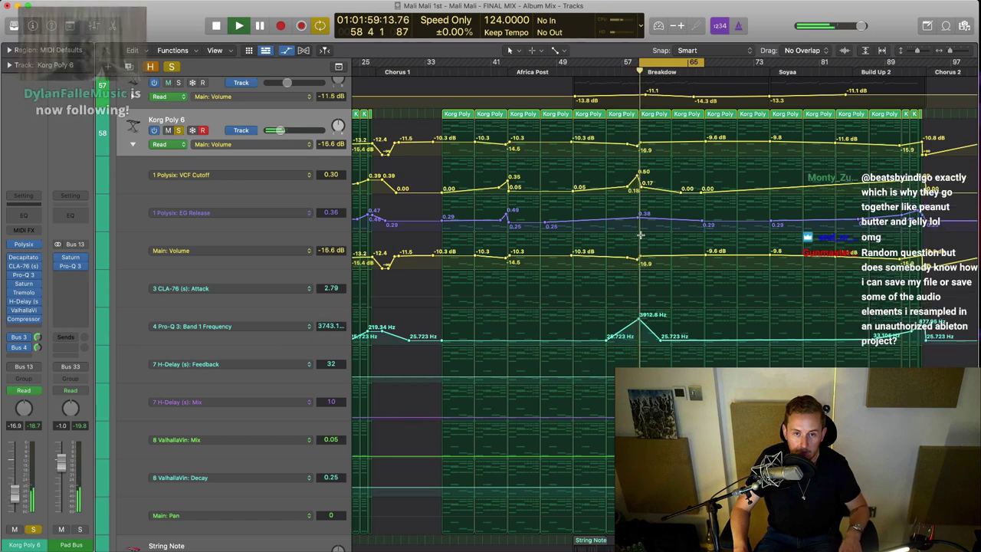
Undo the last Pro-Q 3 frequency change, then raise Polysix EG Release at the Breakdown to 0.66 and play into the section
key("super+z")
key("space")
left_click_drag(640, 223, 641, 207)
left_click(615, 71)
key("space")
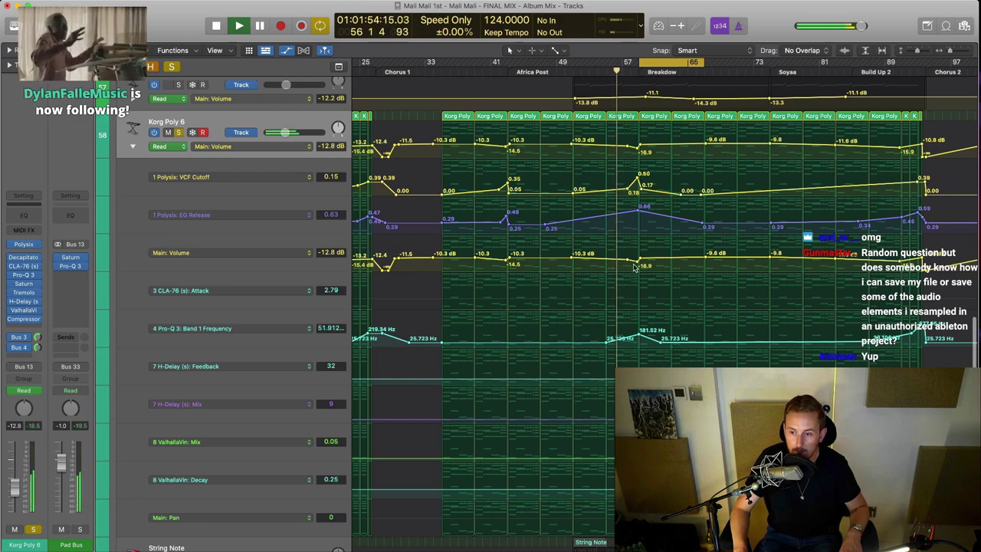
Lower the Polysix EG Release point at the Breakdown to 0.14 during playback, and undo both EG Release edits
left_click_drag(640, 209, 636, 227)
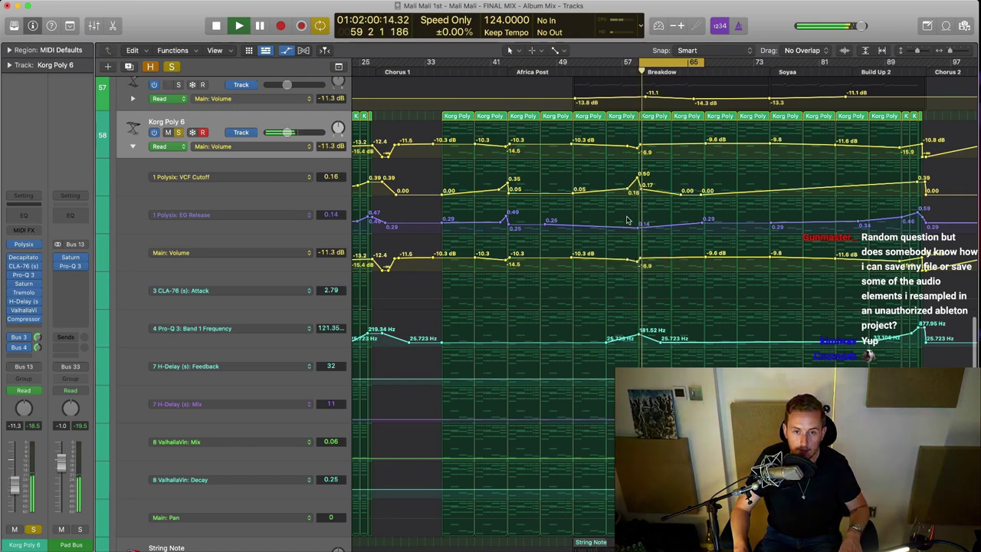
key("space")
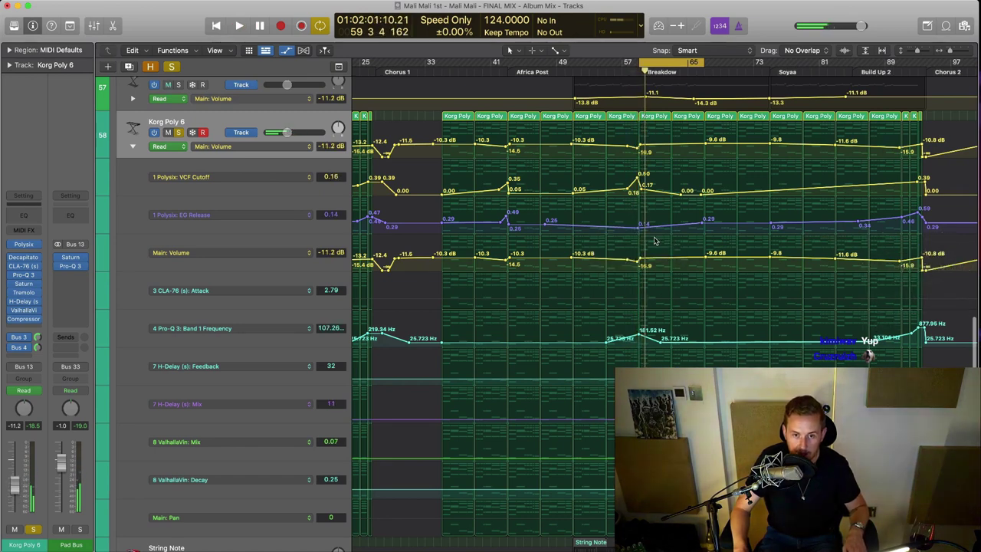
key("super+z")
key("super+z")
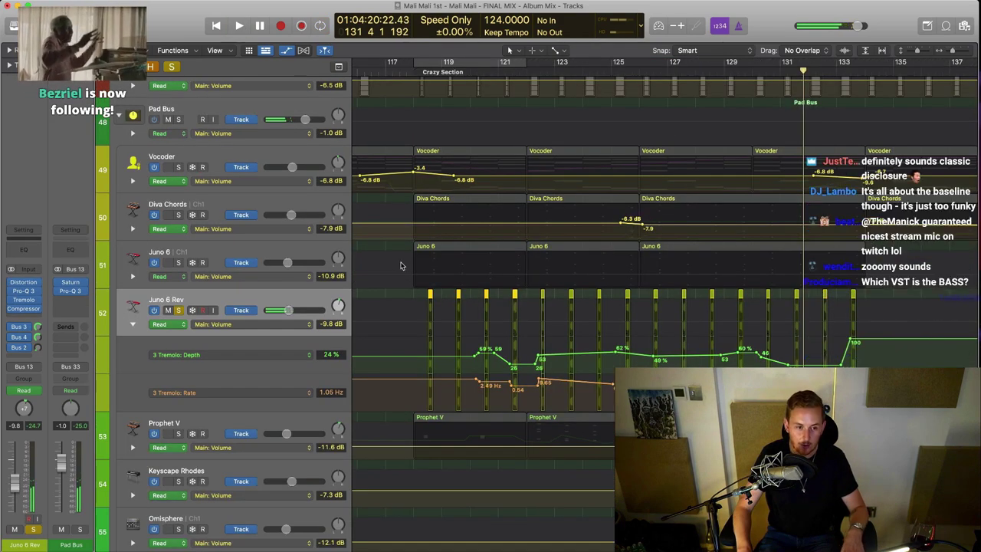
Collapse Juno 6 Rev's automation lanes, and solo Prophet V with its own lanes expanded
left_click(133, 325)
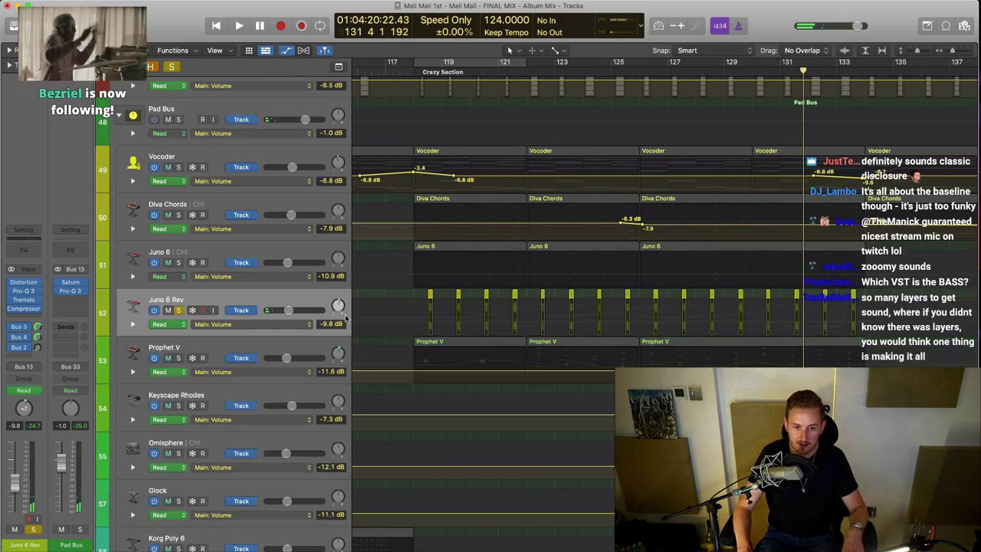
left_click(178, 358)
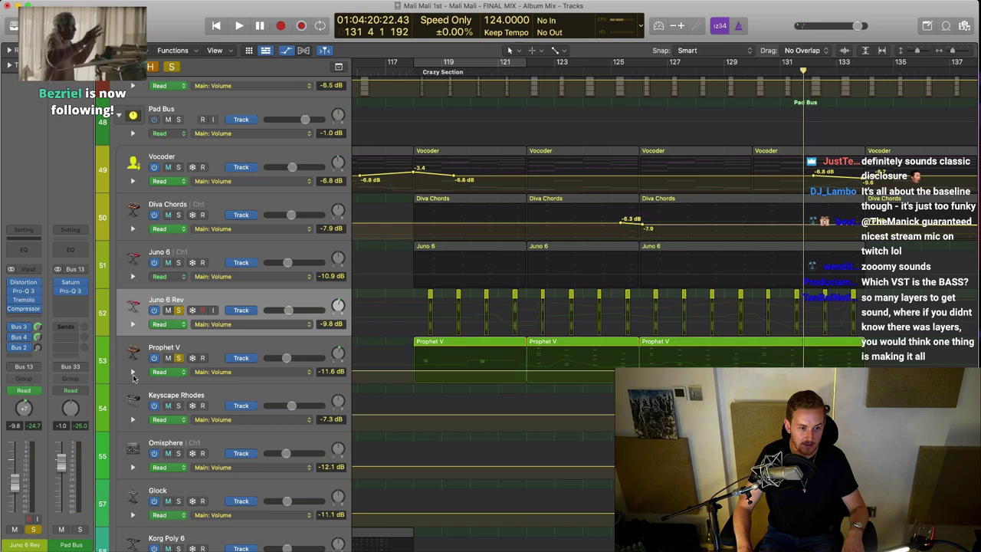
left_click(133, 372)
scroll(387, 421, "down", 1)
scroll(387, 420, "down", 1)
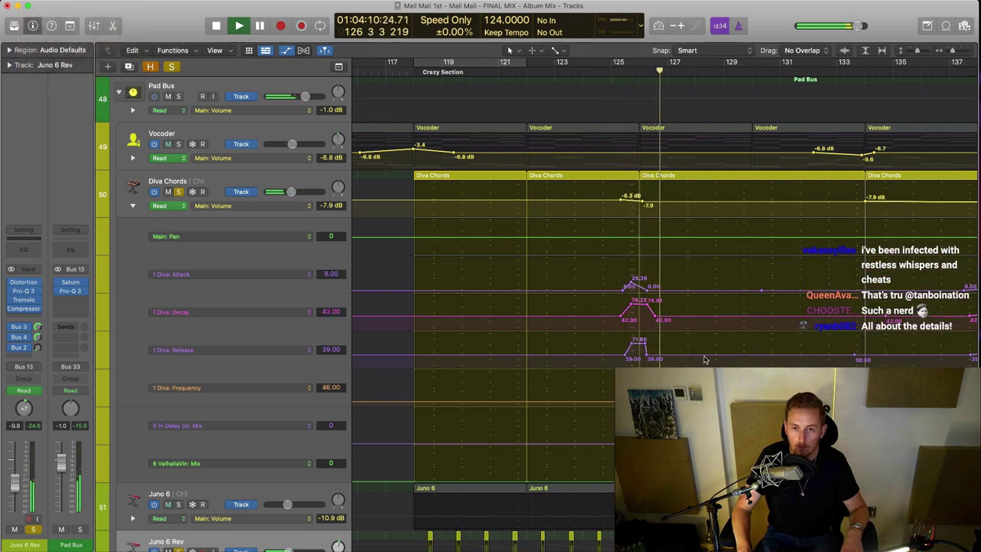
Add Juno 6 to the soloed synth layers and hide the automation, starting by collapsing Diva Chords' lanes
left_click(132, 205)
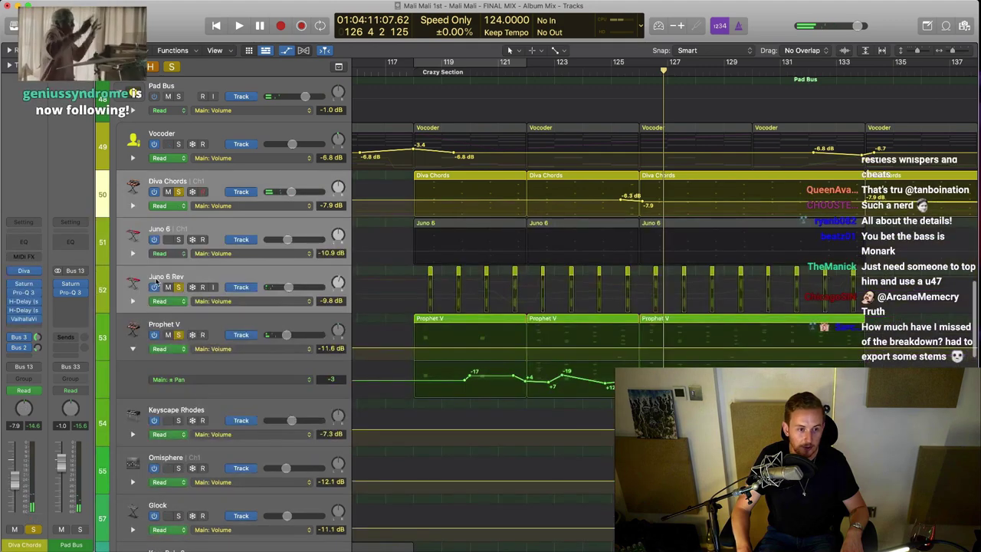
left_click(178, 240)
scroll(366, 268, "down", 3)
key("a")
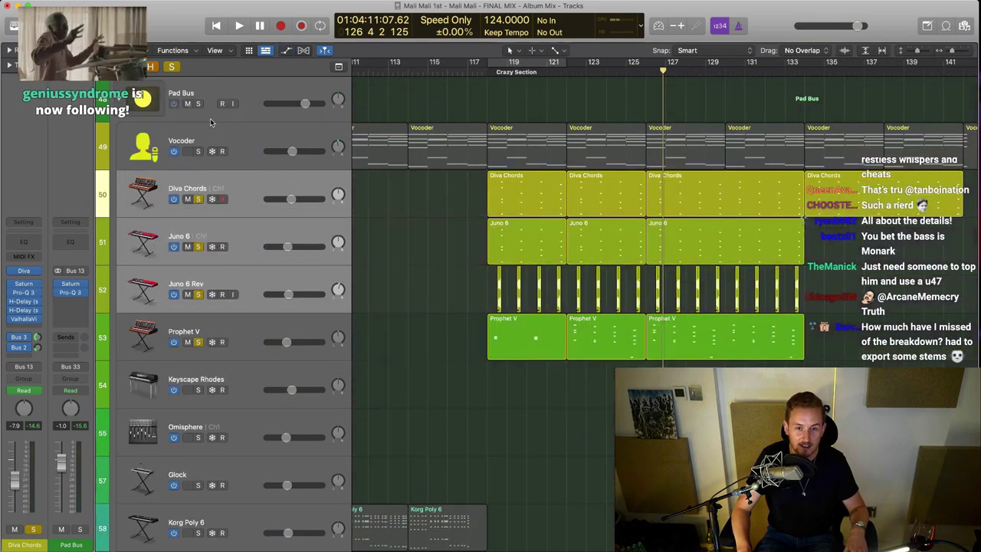
scroll(480, 316, "down", 5)
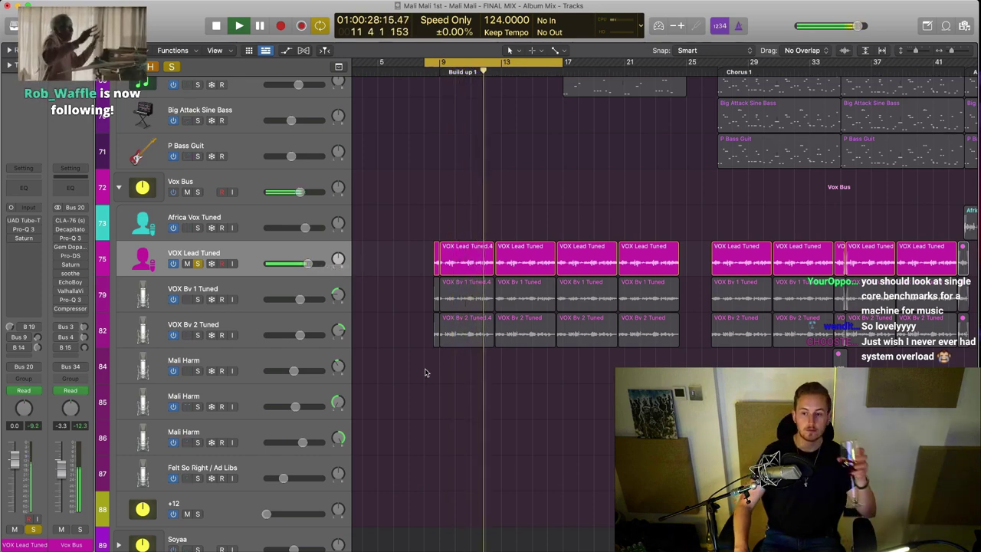
Open Pro-Q 3 on VOX Lead Tuned, examine its bands while playing Build up 1, and close it
key("space")
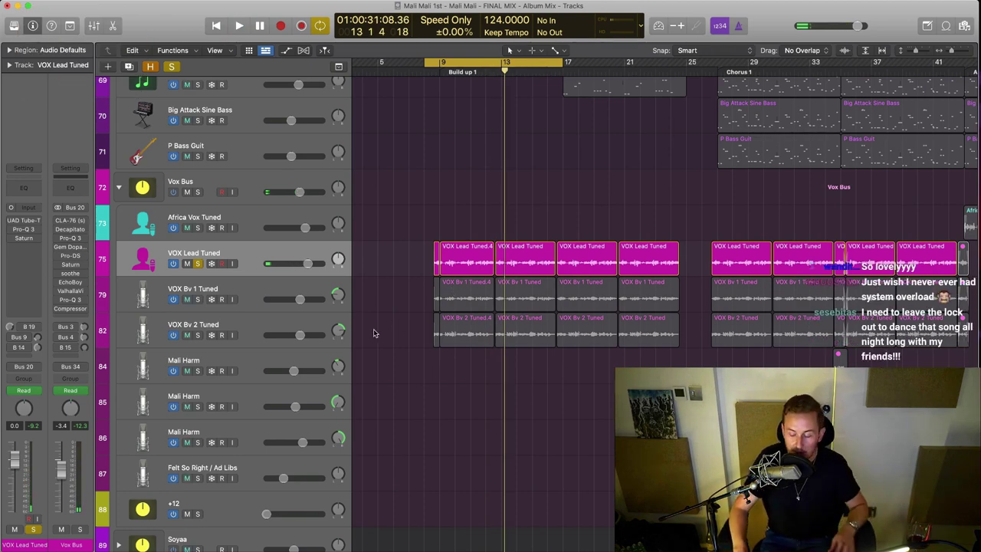
left_click(14, 230)
key("space")
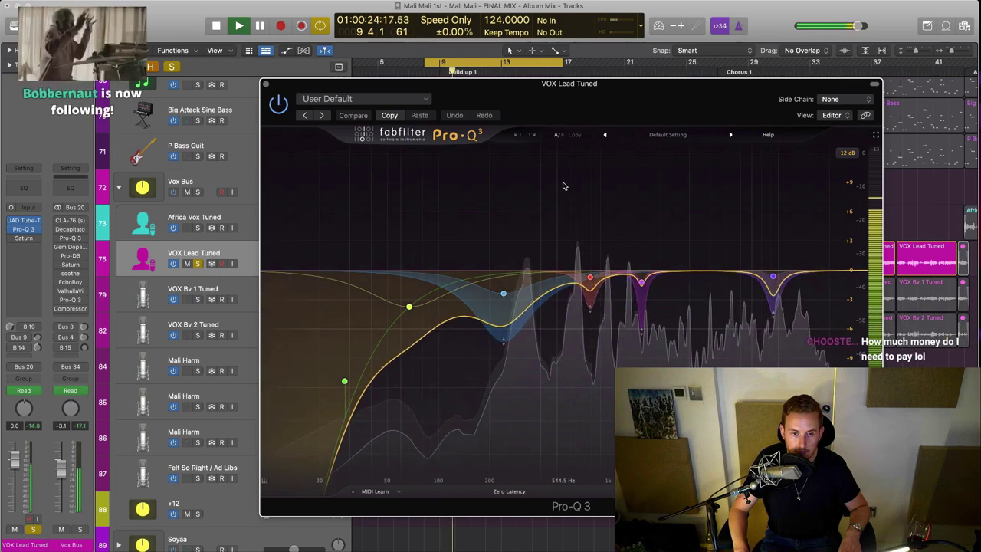
key("space")
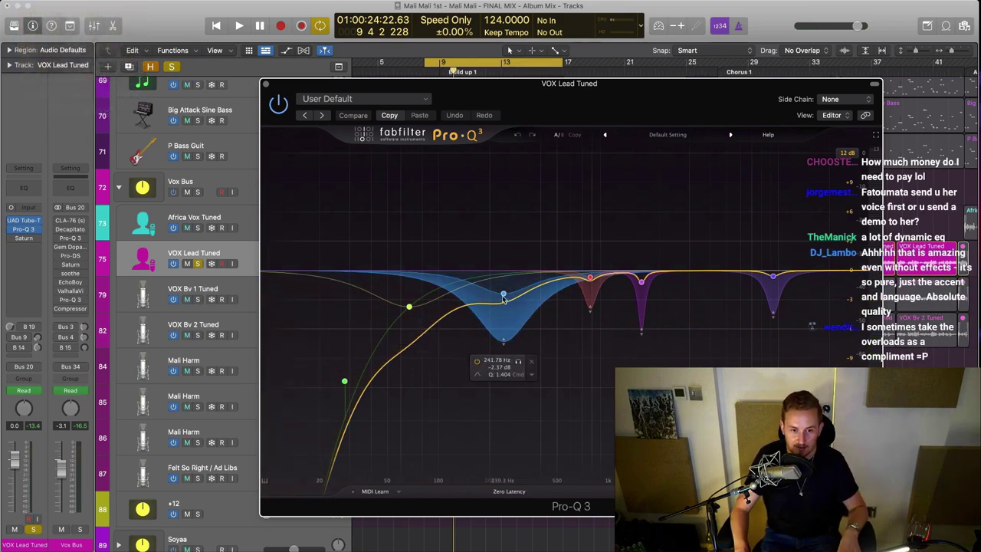
left_click(409, 307)
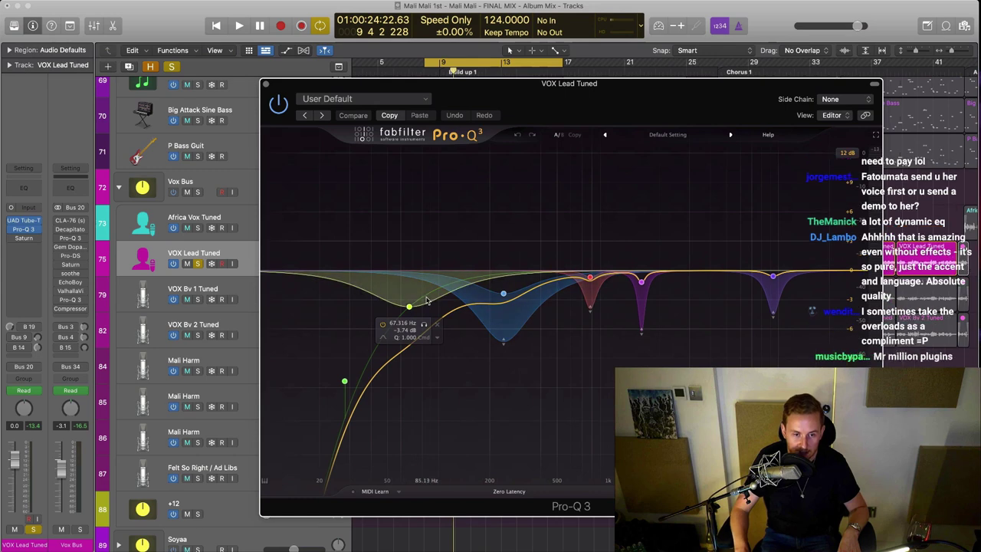
left_click(266, 84)
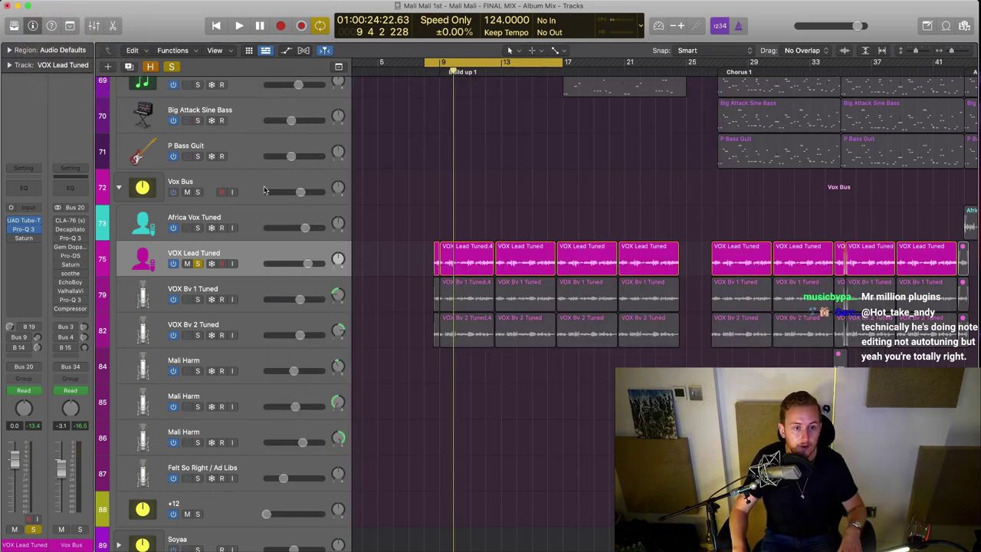
Audition the two VOX Bv tracks with the lead, and set VOX Lead Tuned's Bus 9 send to -25.7 dB
left_click_drag(197, 299, 197, 335)
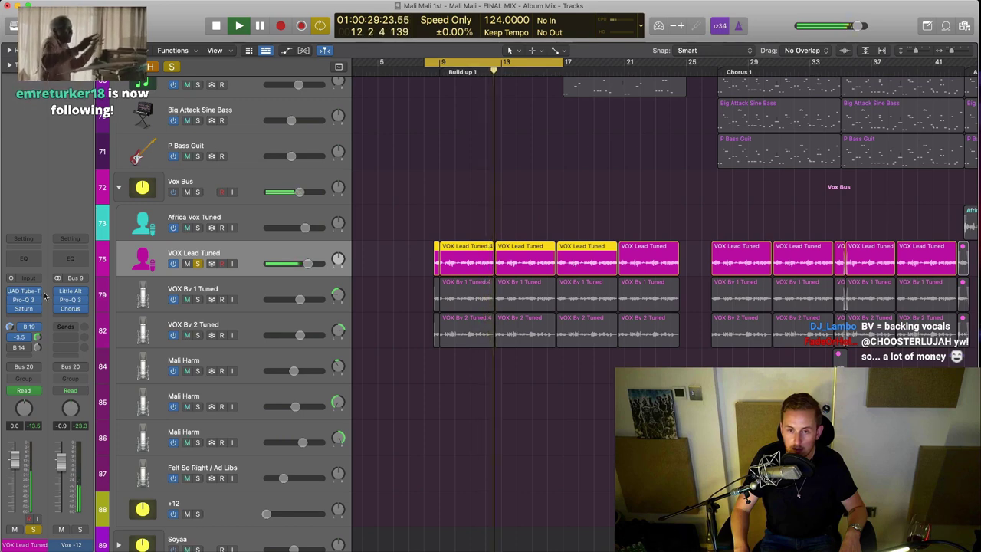
key("space")
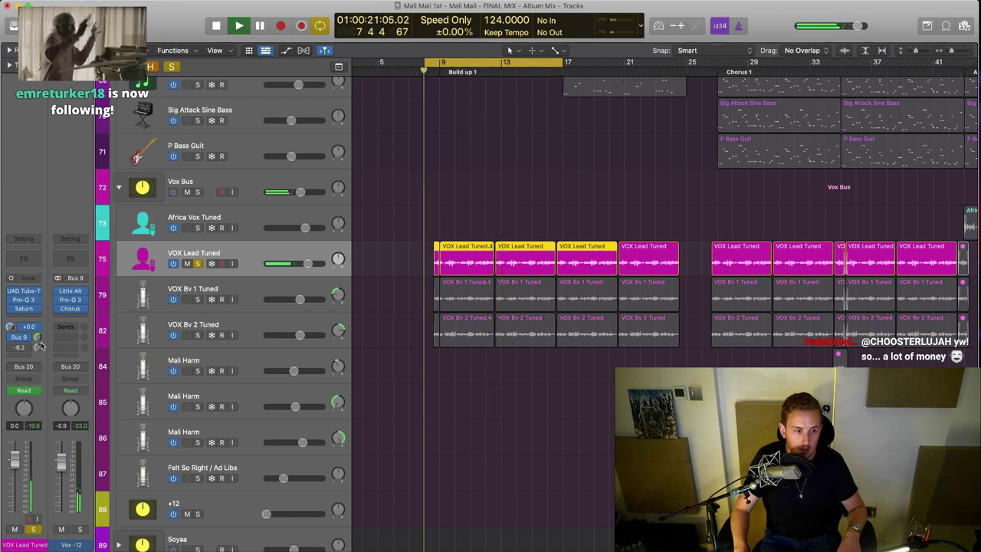
left_click_drag(39, 339, 38, 336)
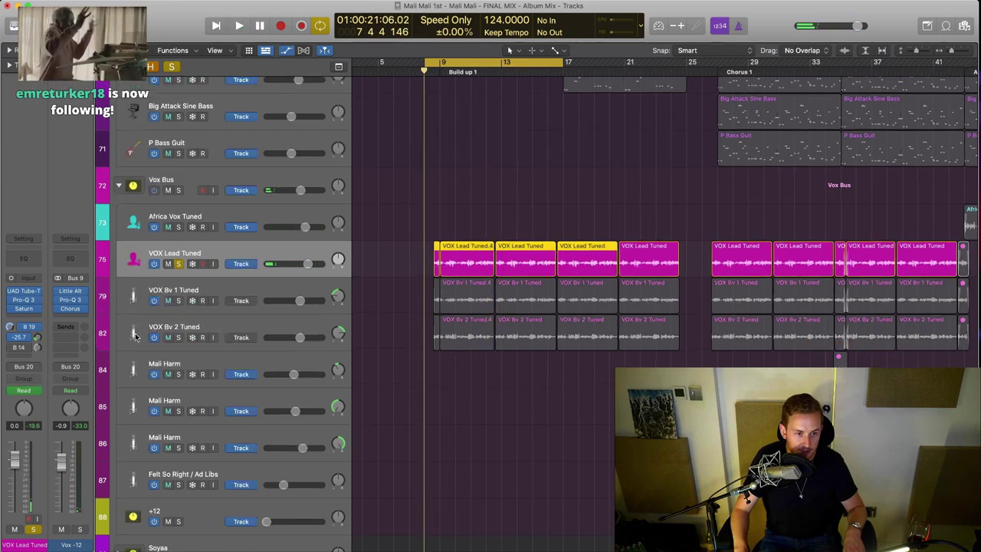
key("a")
key("a")
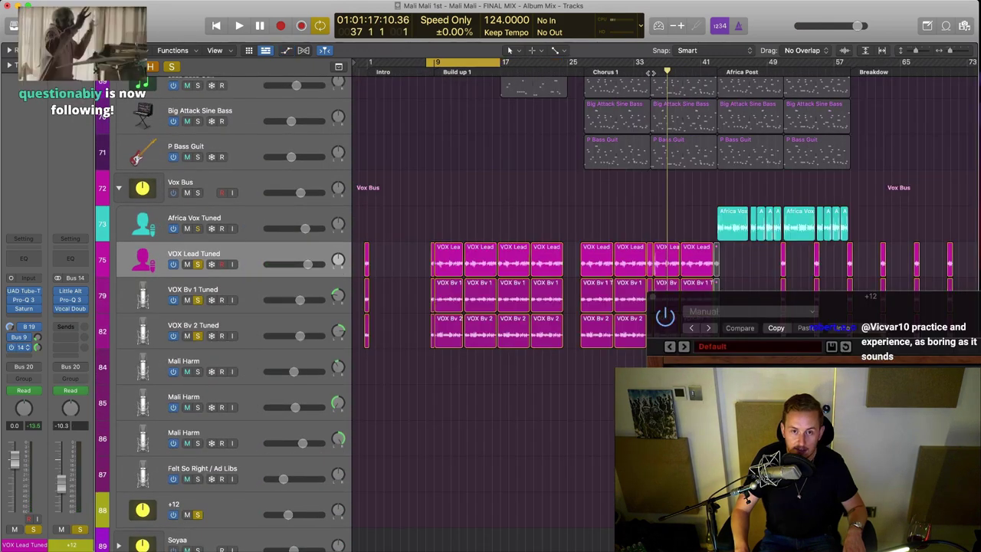
Place the playhead midway through Chorus 1 and listen to the soloed +12 vocal bus
left_click(651, 69)
left_click(629, 71)
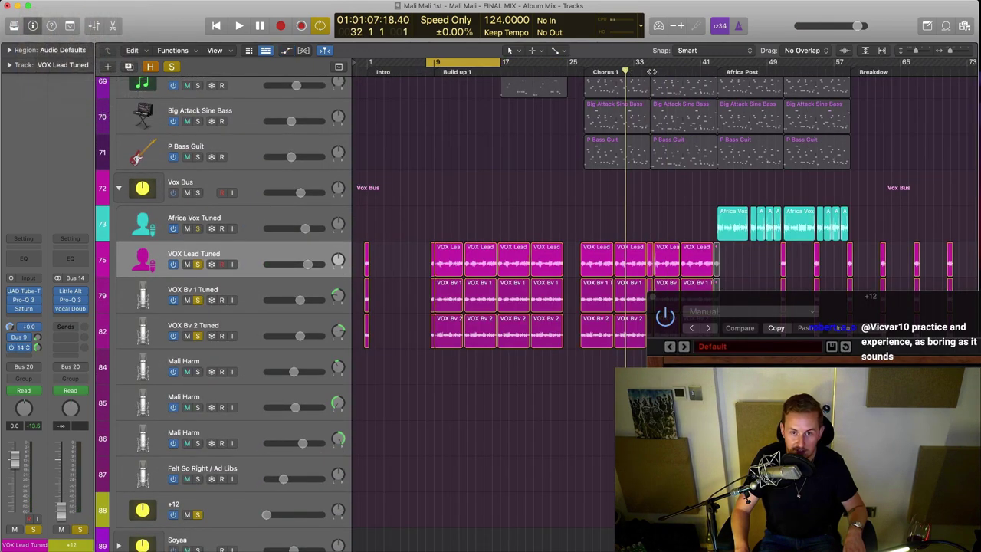
left_click(651, 71)
key("space")
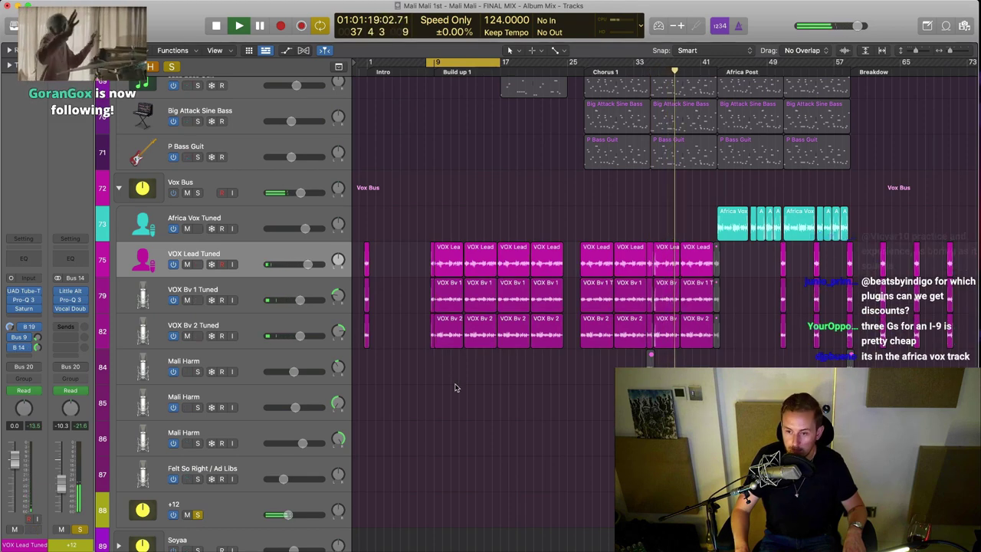
key("space")
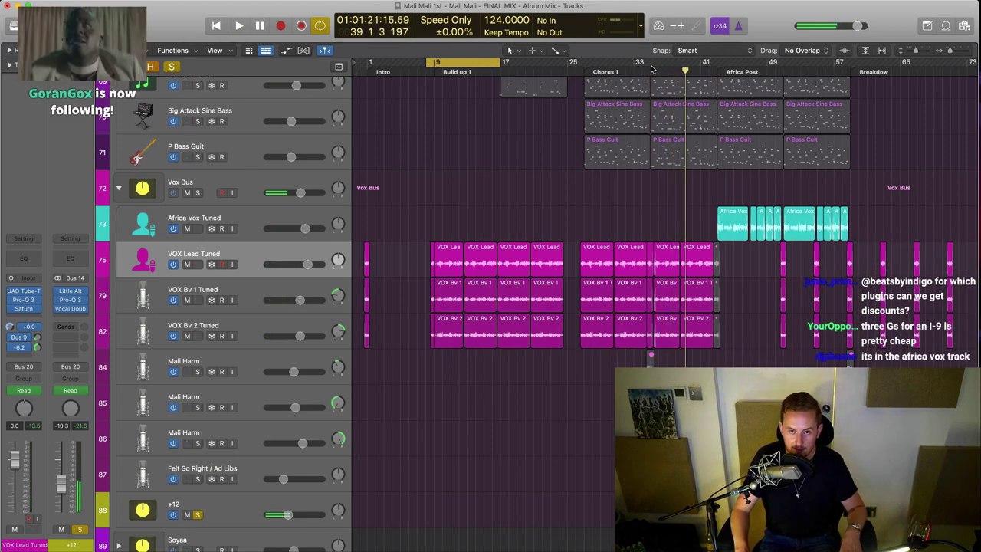
Set the cycle range from mid Chorus 1 to Africa Post and play it with the vocal solos changed
left_click_drag(652, 63, 717, 64)
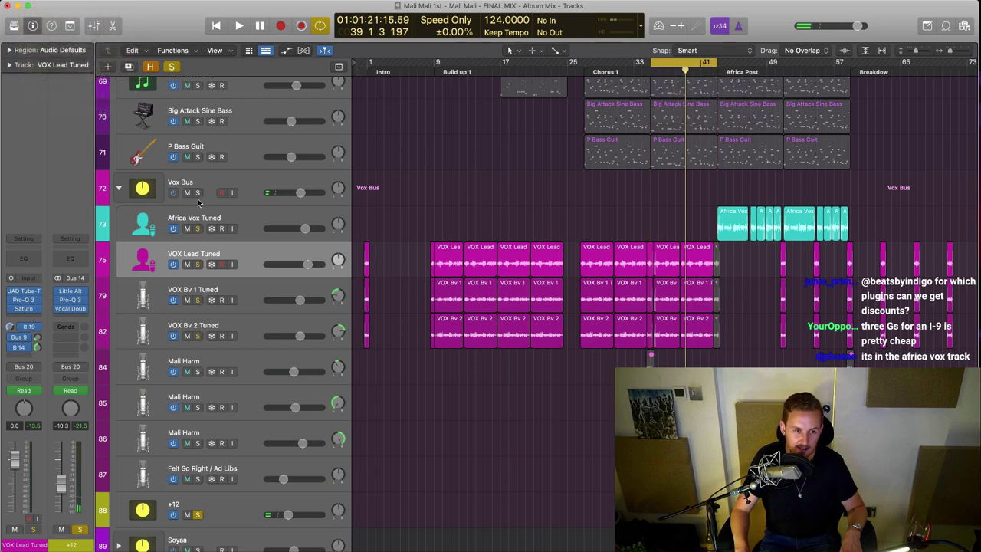
left_click(199, 331)
key("space")
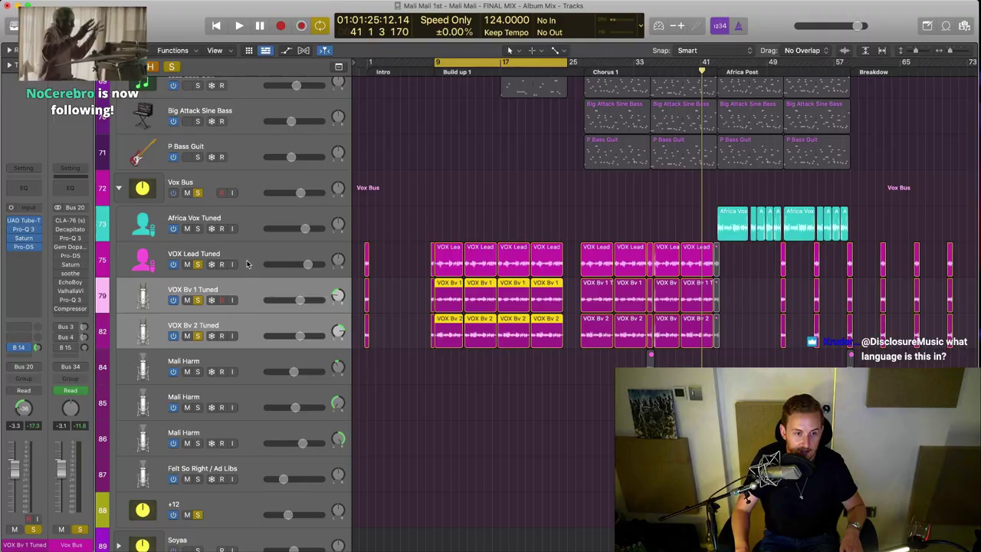
Select the VOX Lead and both VOX Bv tracks, and switch the Vox Bus plug-in chain on and off again
left_click(249, 262)
left_click(250, 332, "shift")
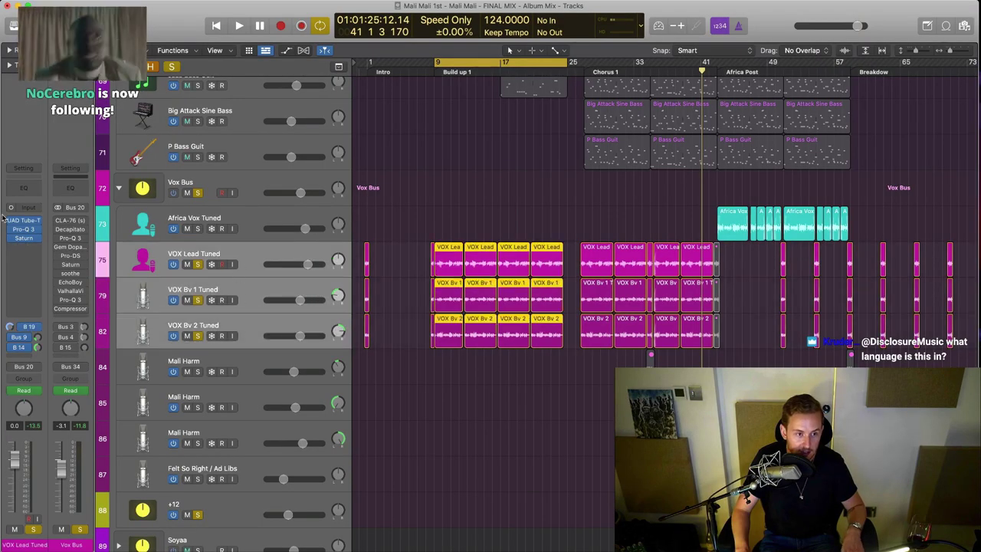
left_click_drag(57, 222, 56, 315)
left_click_drag(57, 223, 58, 302)
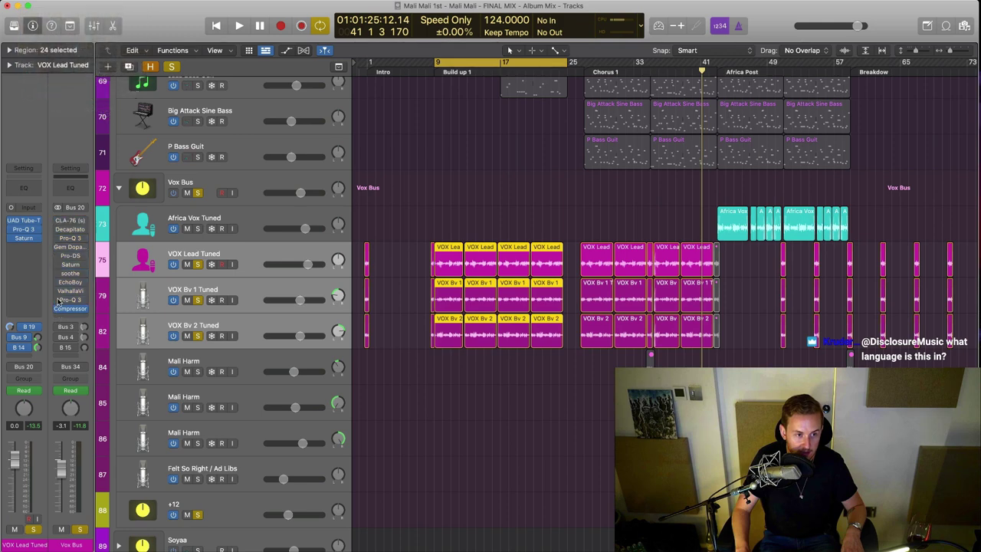
Enable the CLA-76 on the Vox Bus in the mixer, audition its compression over Build up 1, and close its window
key("x")
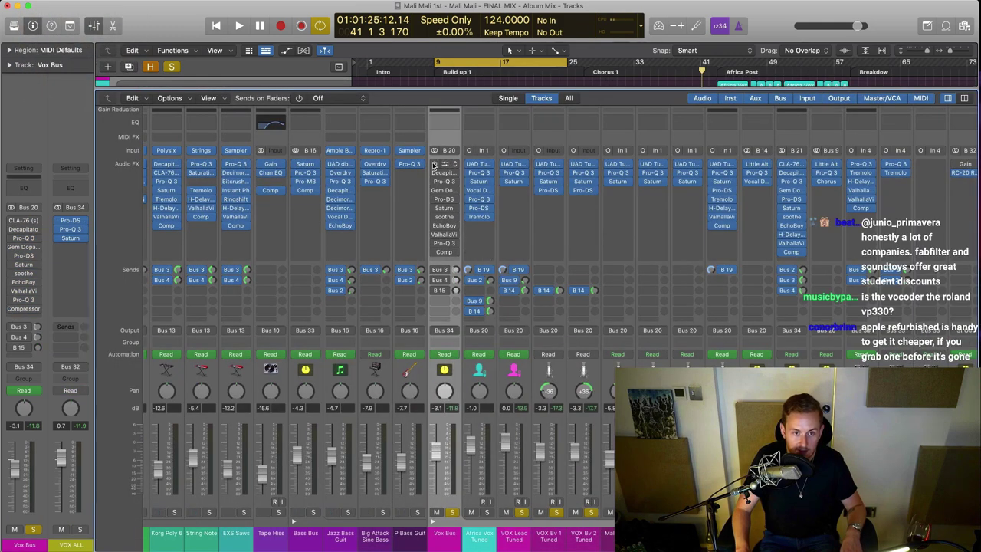
left_click(434, 164)
left_click_drag(530, 158, 350, 118)
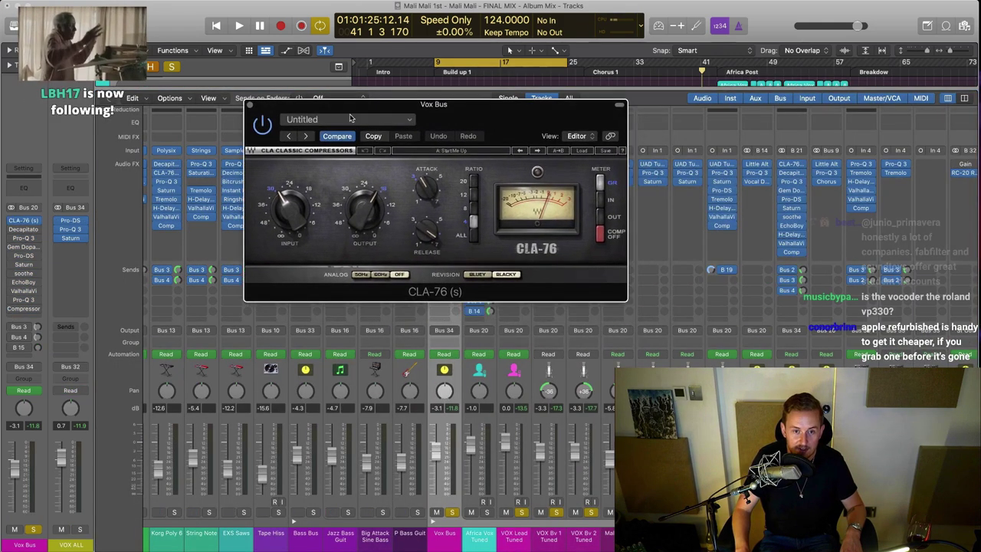
key("space")
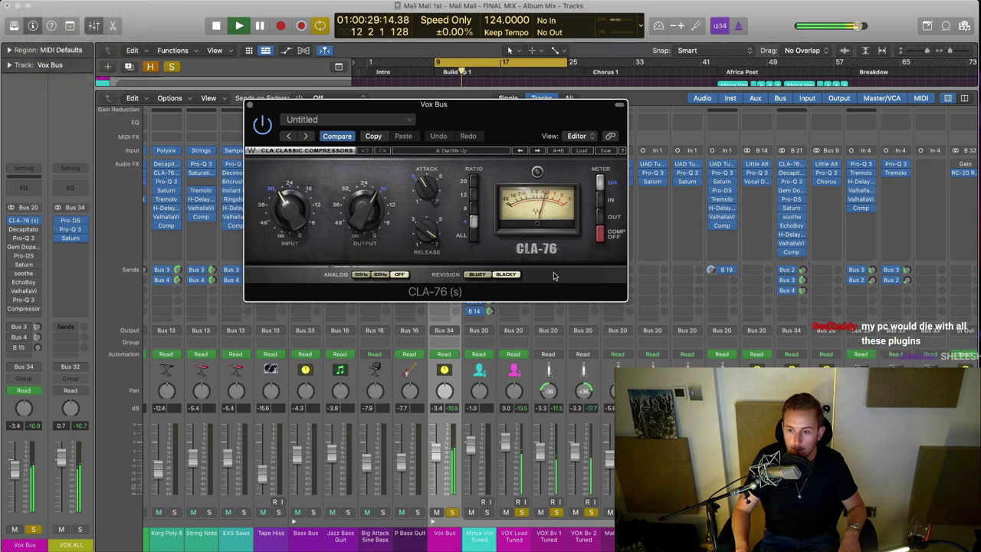
key("space")
left_click_drag(493, 114, 499, 121)
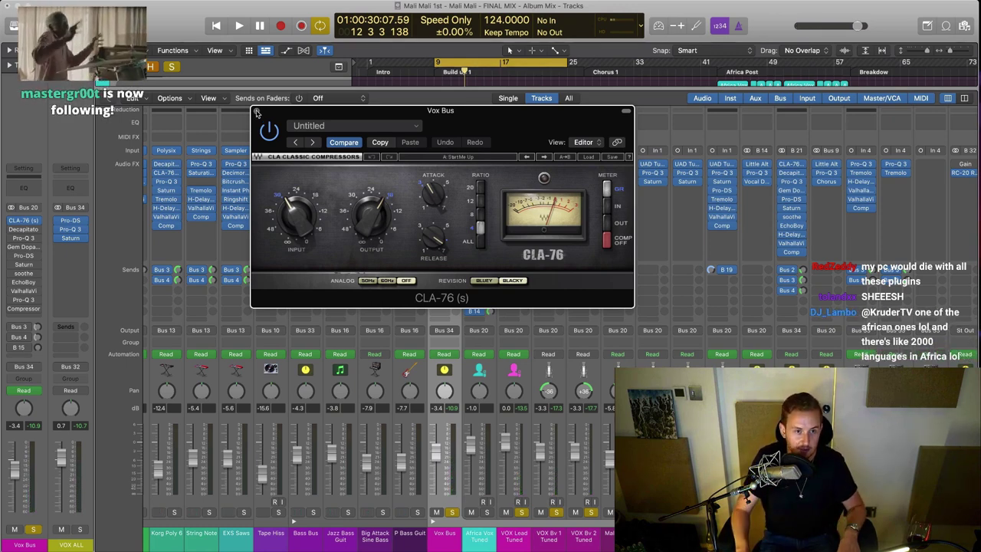
left_click(257, 113)
Enable and open Decapitator on the Vox Bus, place its window over the mixer, and toggle its Punish switch
left_click(443, 174)
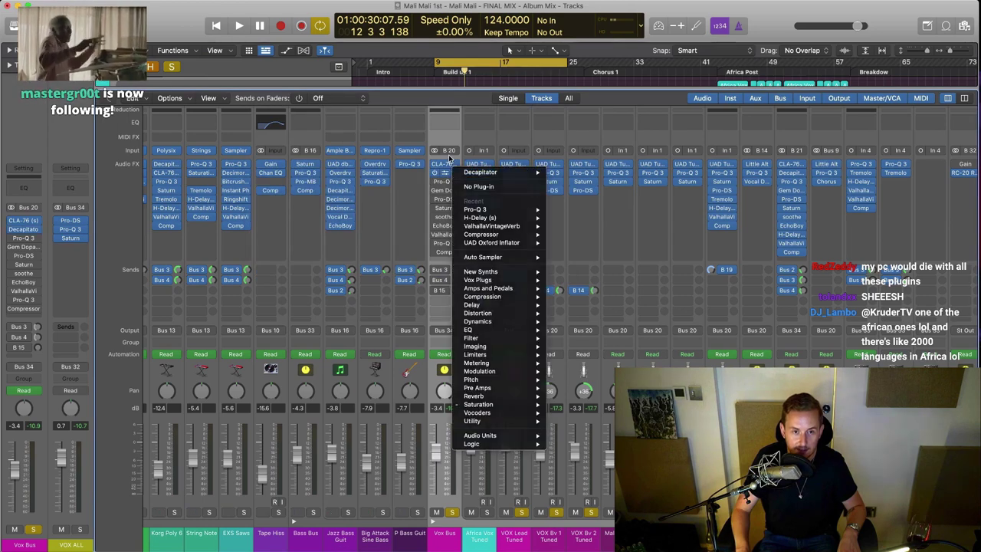
left_click(446, 176)
left_click_drag(613, 140, 372, 83)
left_click(273, 181)
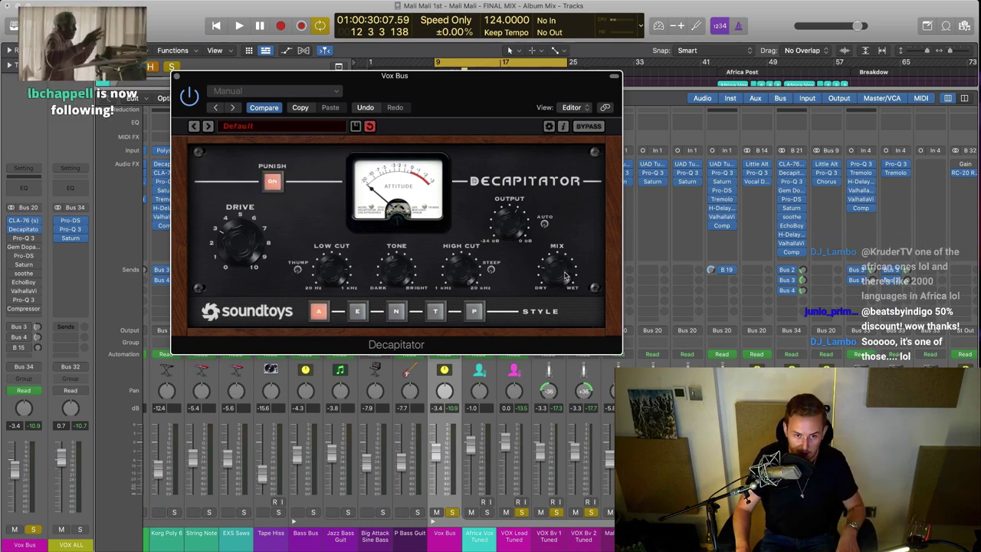
Play the vocals through Decapitator and compare its edited settings with the saved ones
key("space")
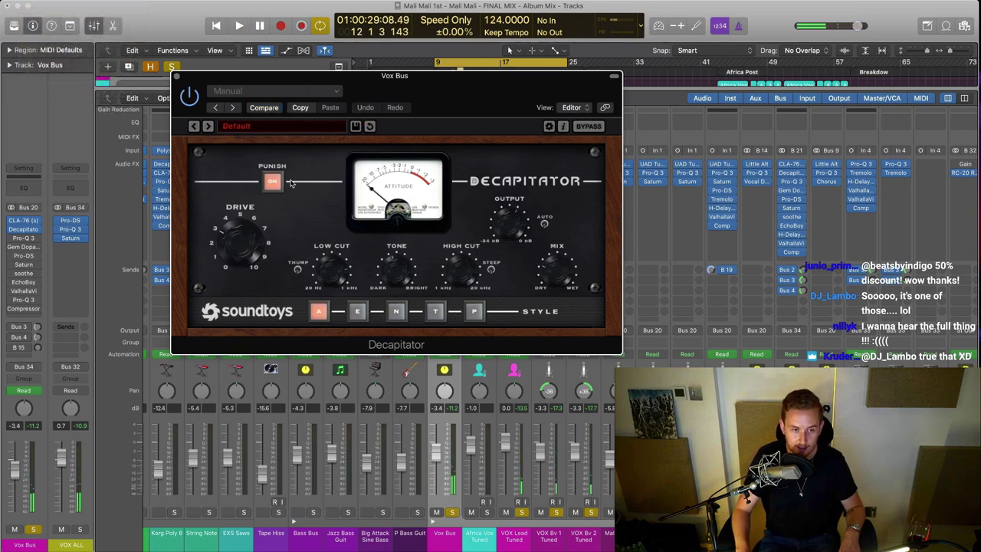
left_click(263, 107)
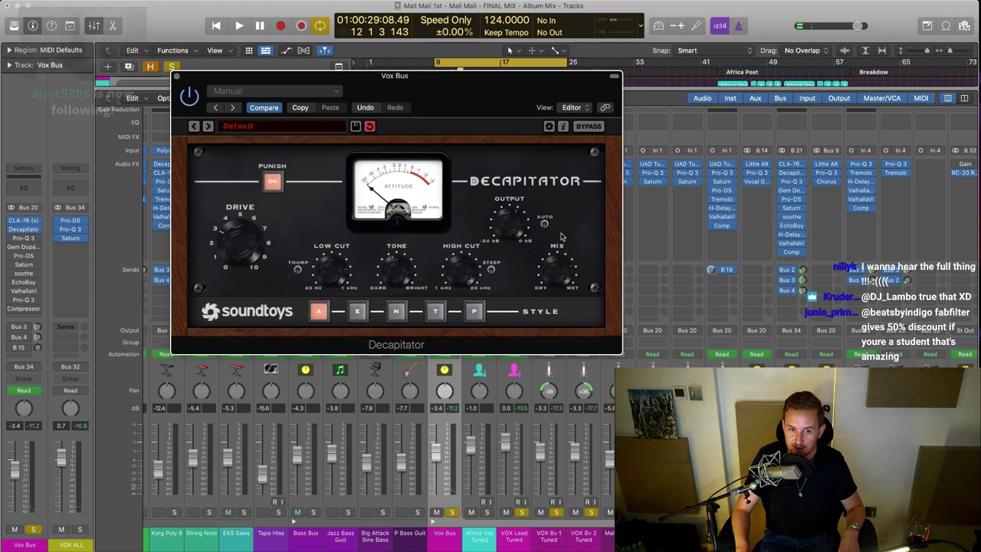
left_click(268, 109)
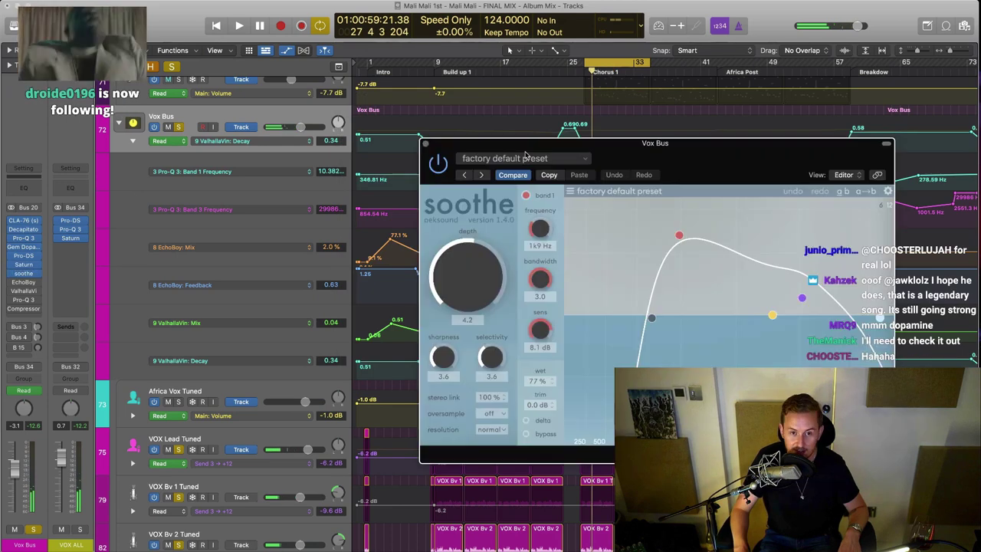
Move the soothe window on the Vox Bus aside and audition its delta signal over Chorus 1
left_click_drag(525, 156, 312, 106)
left_click(313, 370)
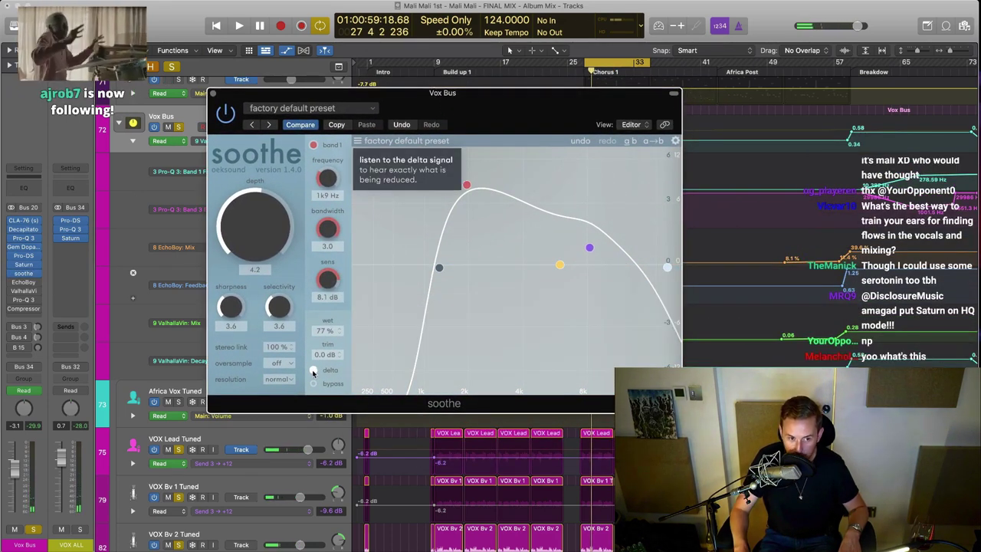
key("space")
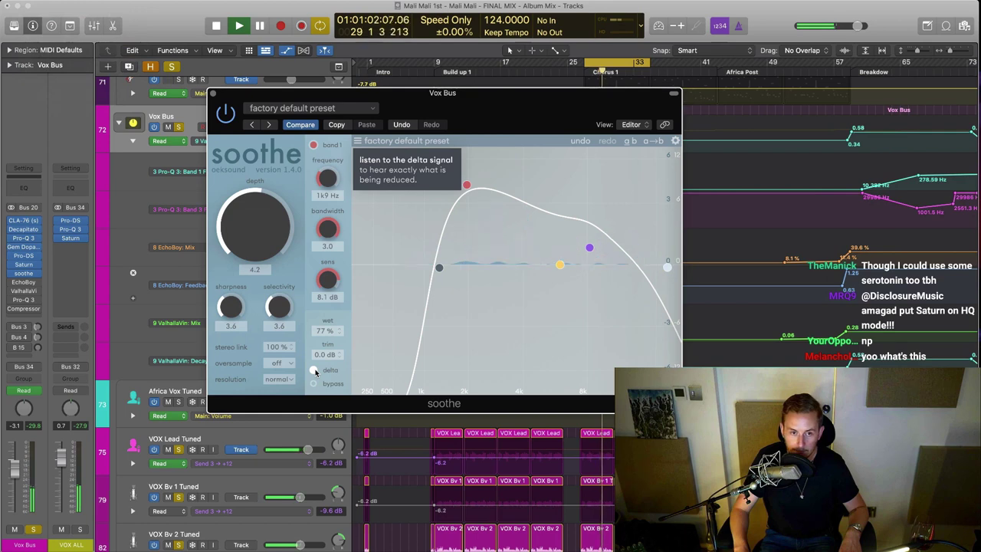
key("space")
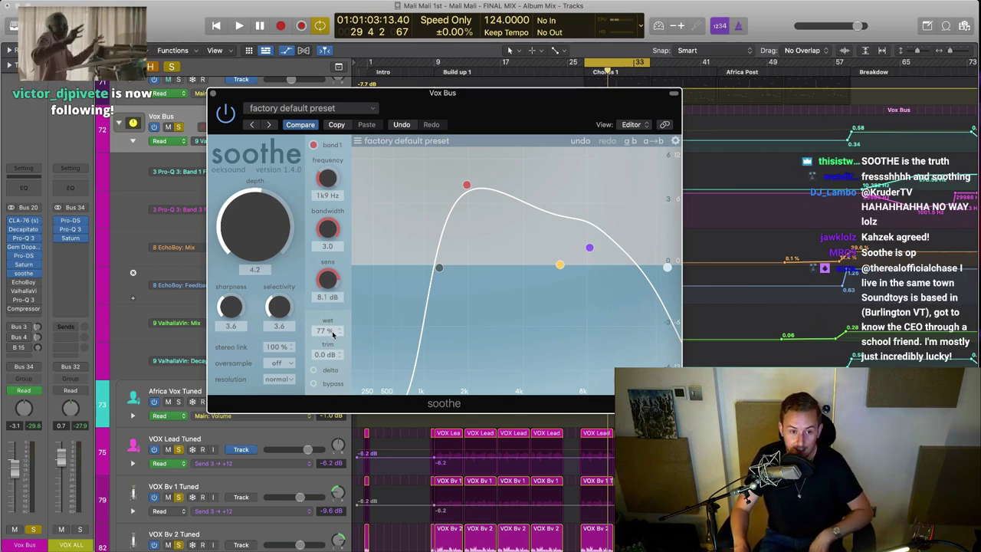
left_click_drag(332, 349, 330, 240)
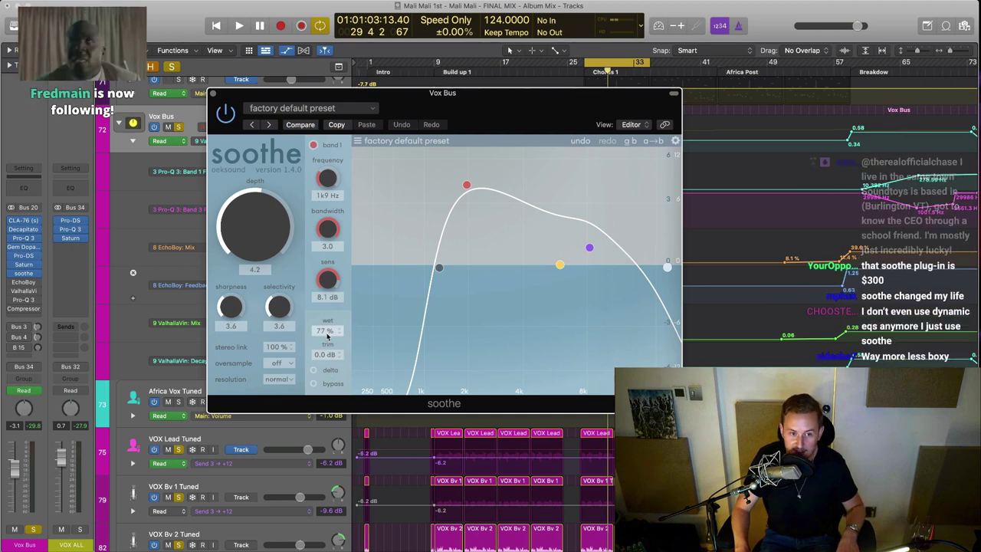
key("space")
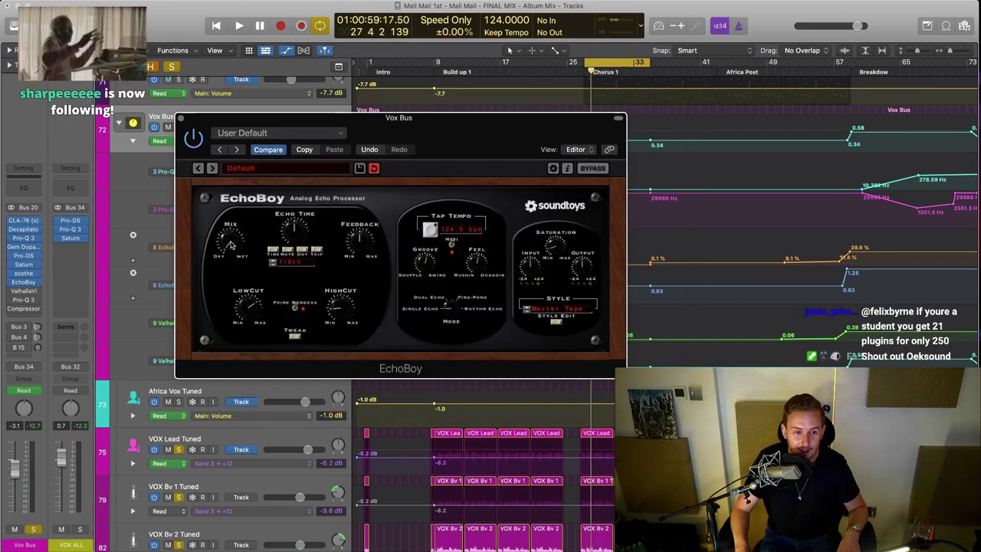
Play the vocals through EchoBoy on the Vox Bus, compare its edited settings with the saved ones, and close its window
key("space")
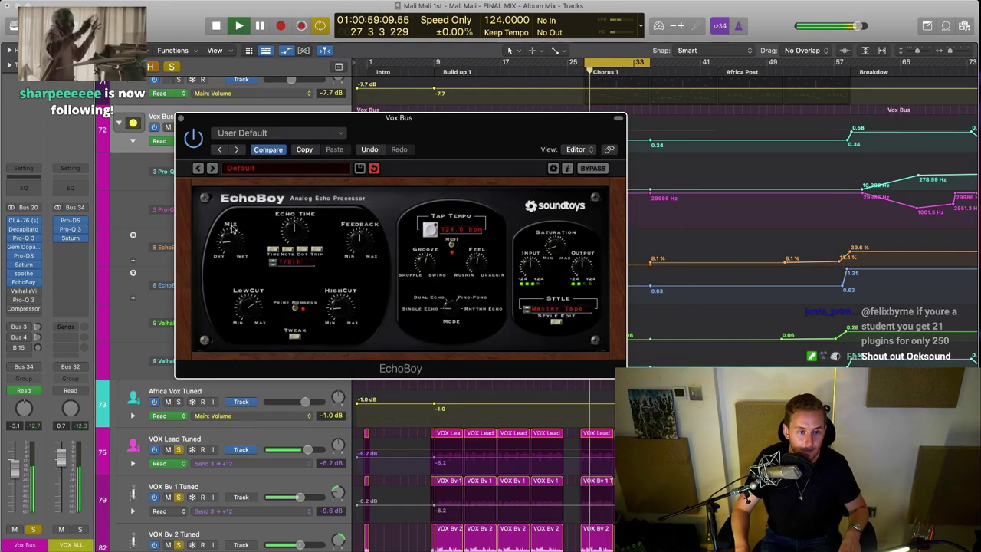
left_click(267, 149)
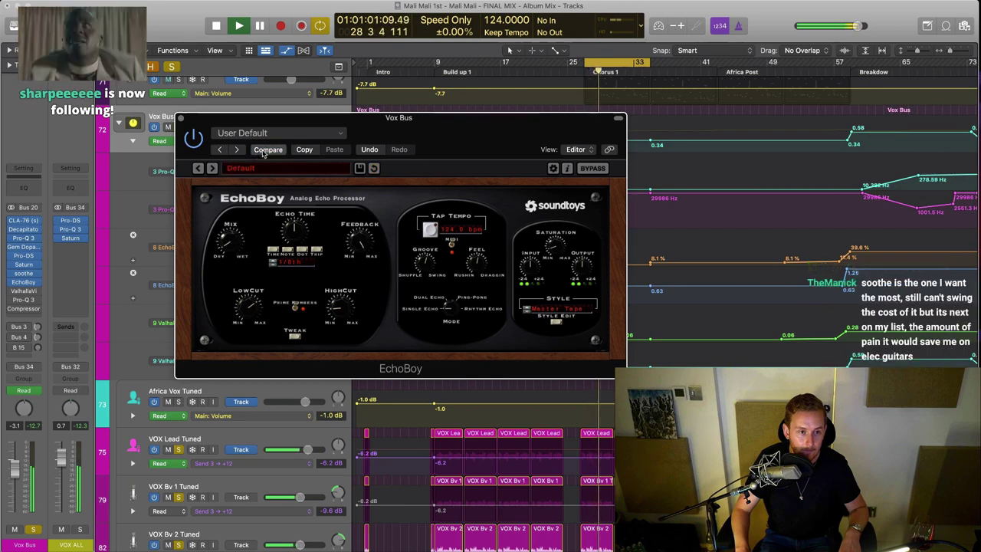
left_click(267, 149)
key("space")
key("space")
left_click(181, 118)
key("space")
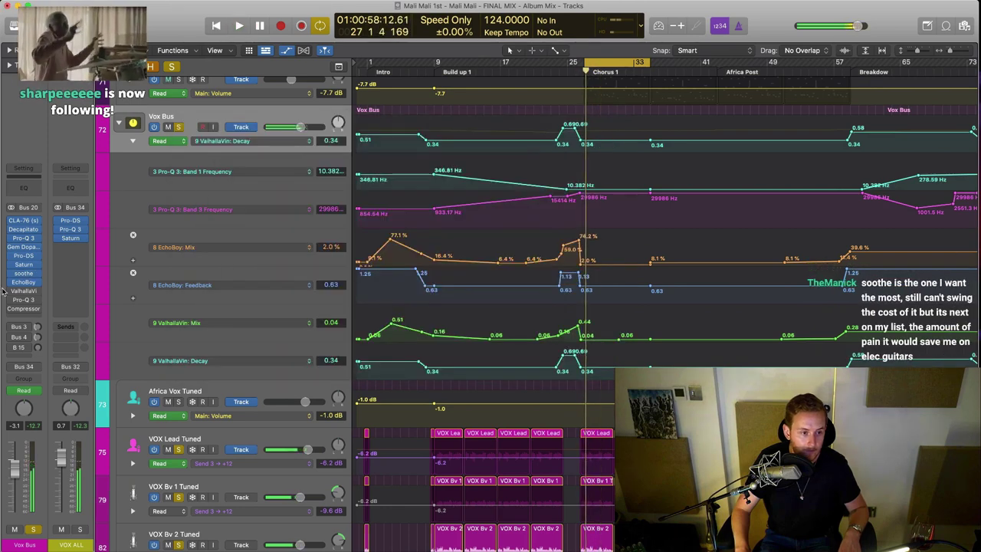
Enable ValhallaVintageVerb on the Vox Bus, view its settings, and close its window
left_click(29, 291)
left_click_drag(736, 143, 581, 89)
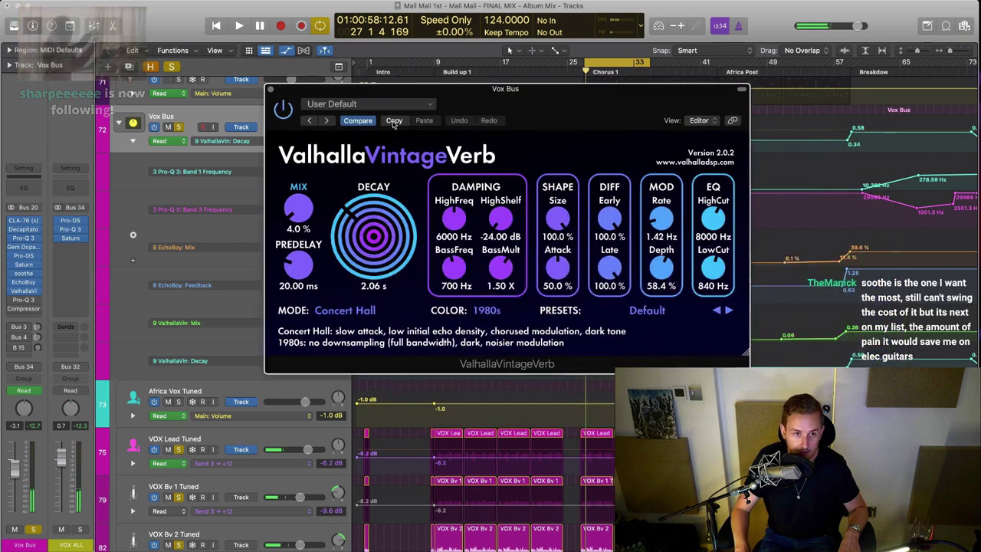
left_click(270, 89)
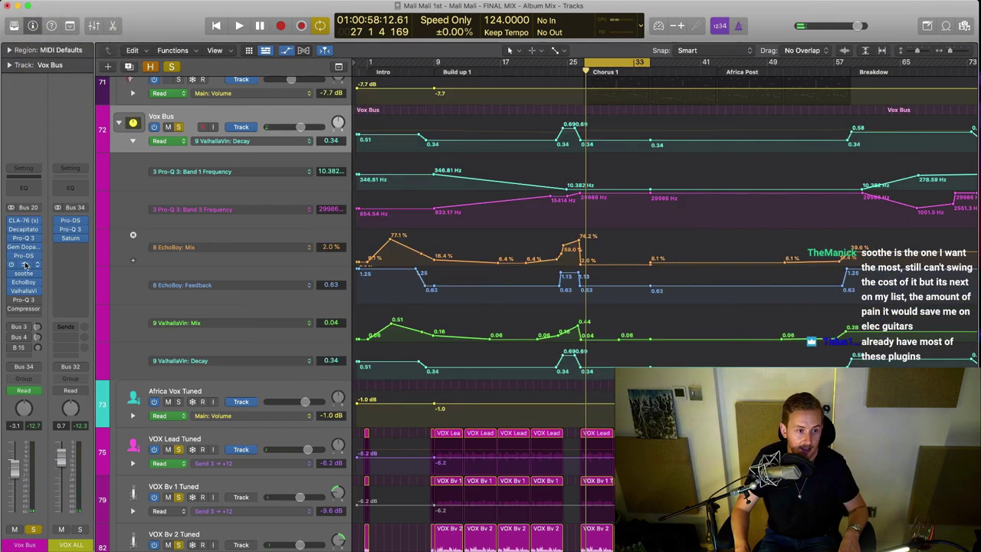
Enable and open the Pro-Q 3 that follows ValhallaVintageVerb on the Vox Bus, and select its EQ bands
left_click(23, 302)
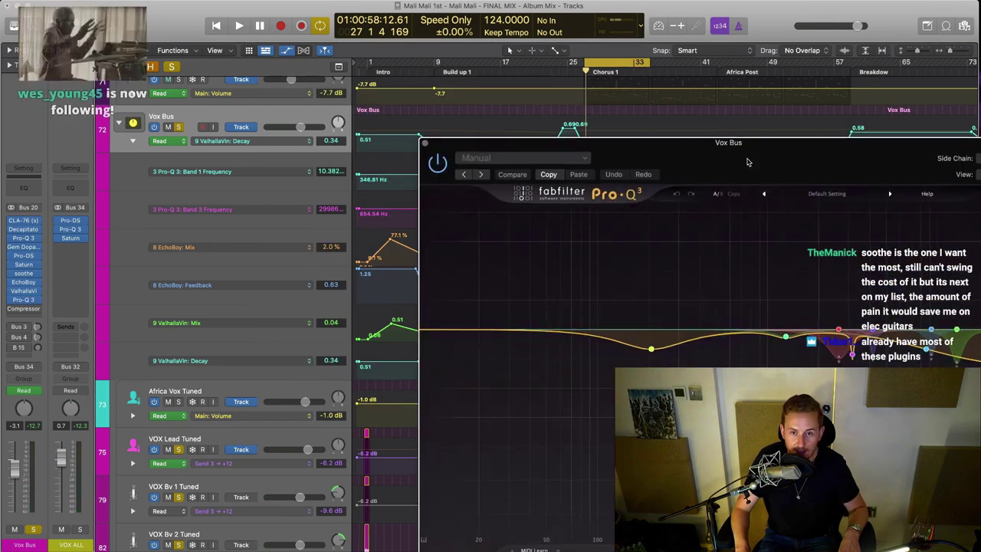
left_click_drag(744, 159, 526, 94)
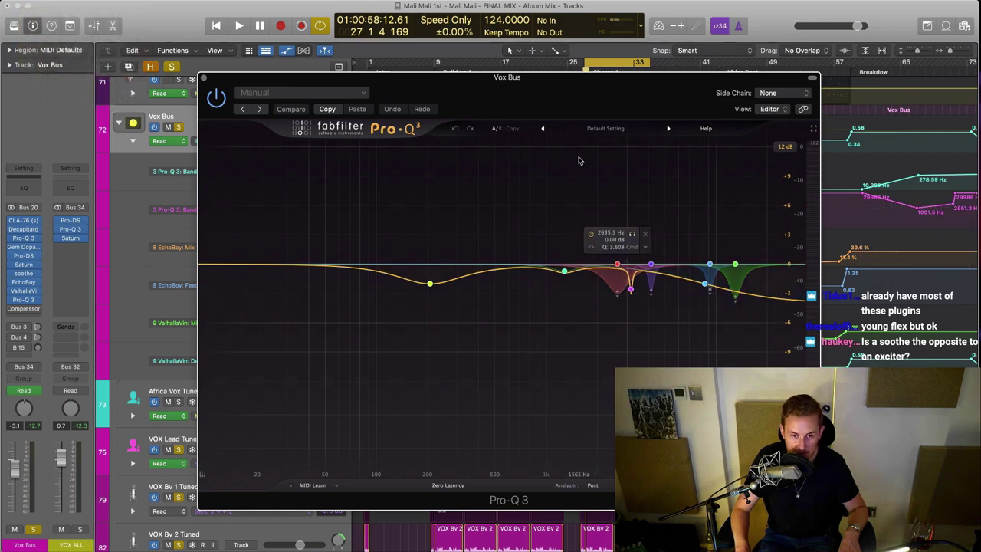
left_click_drag(371, 192, 806, 425)
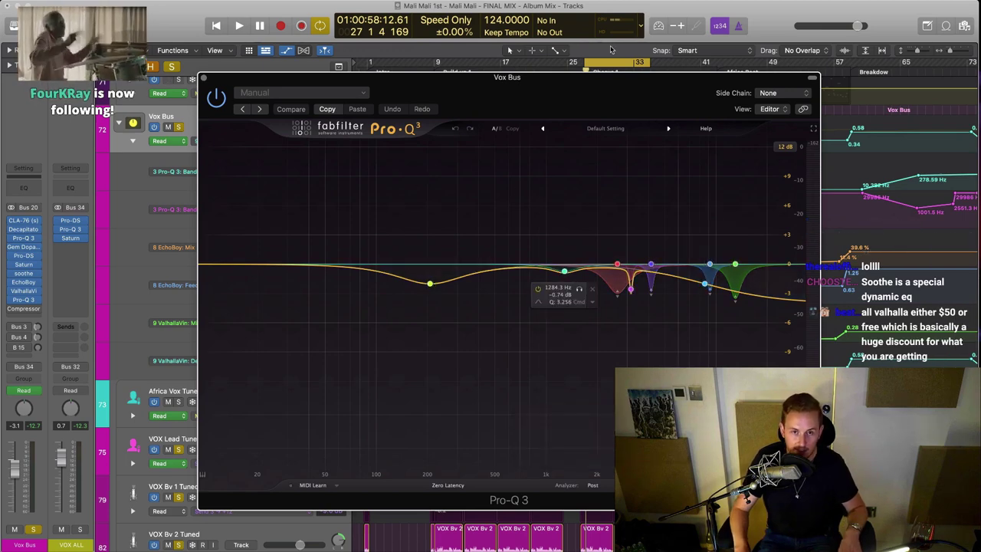
Play the vocals through Pro-Q 3 and solo its 3160.8 Hz and 2635.5 Hz bands in turn
key("space")
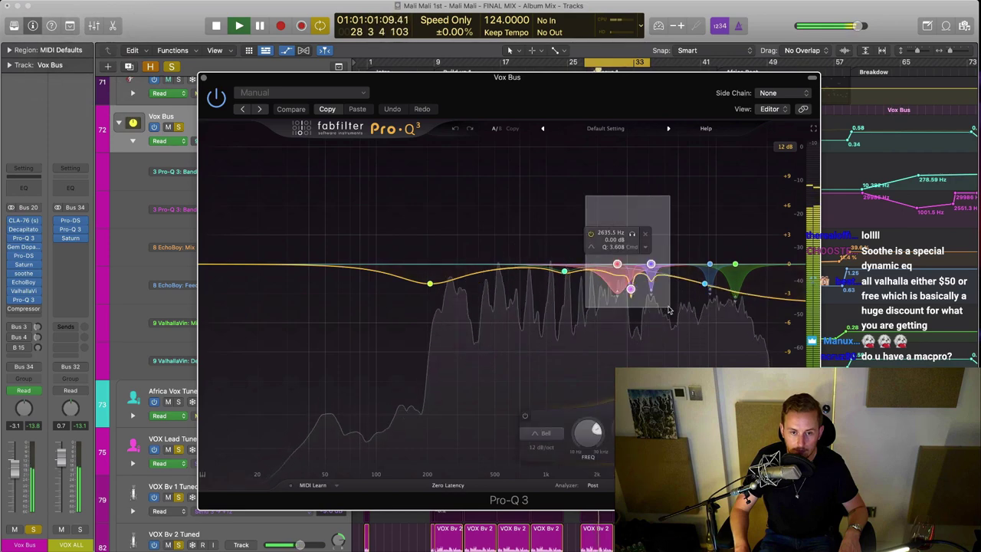
left_click(666, 233)
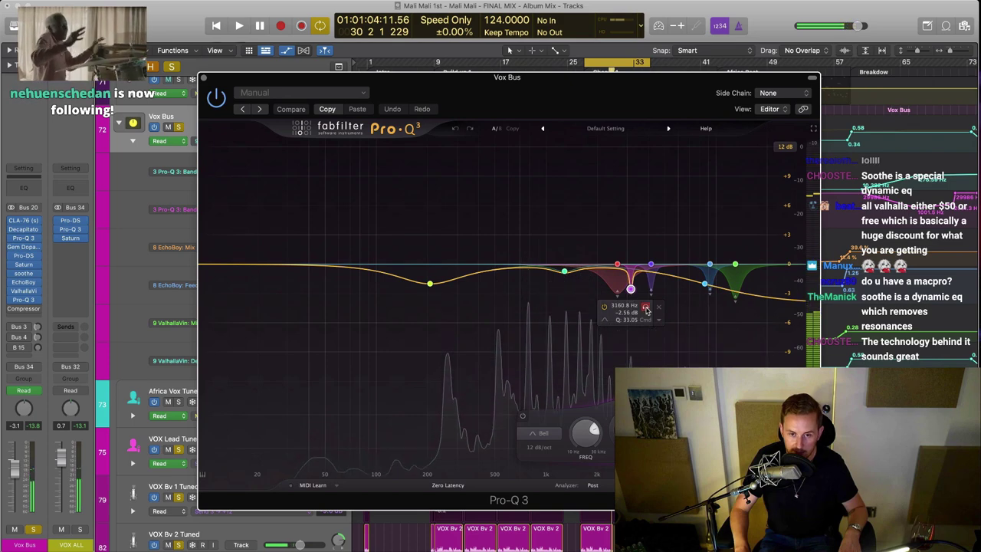
left_click(647, 309)
key("space")
left_click(646, 309)
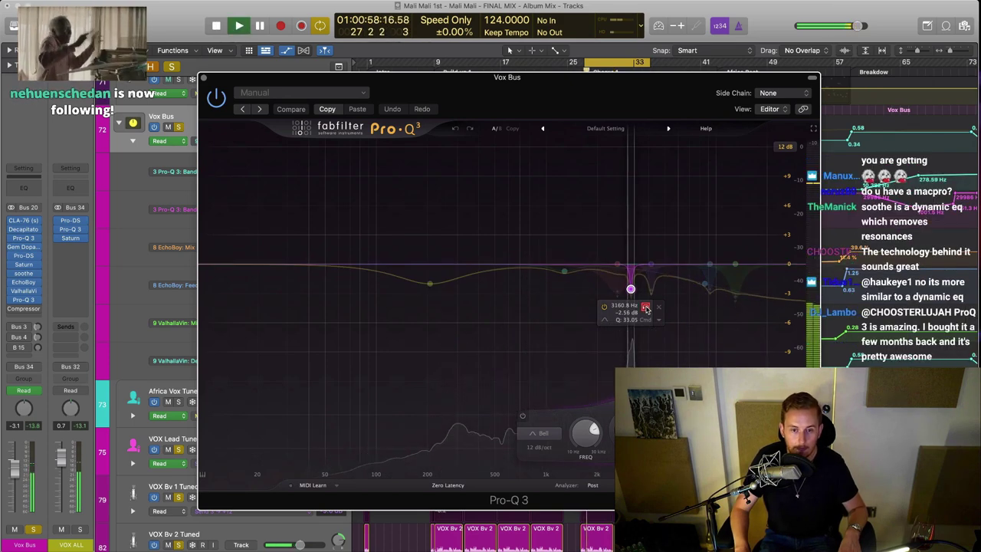
left_click_drag(647, 310, 647, 310)
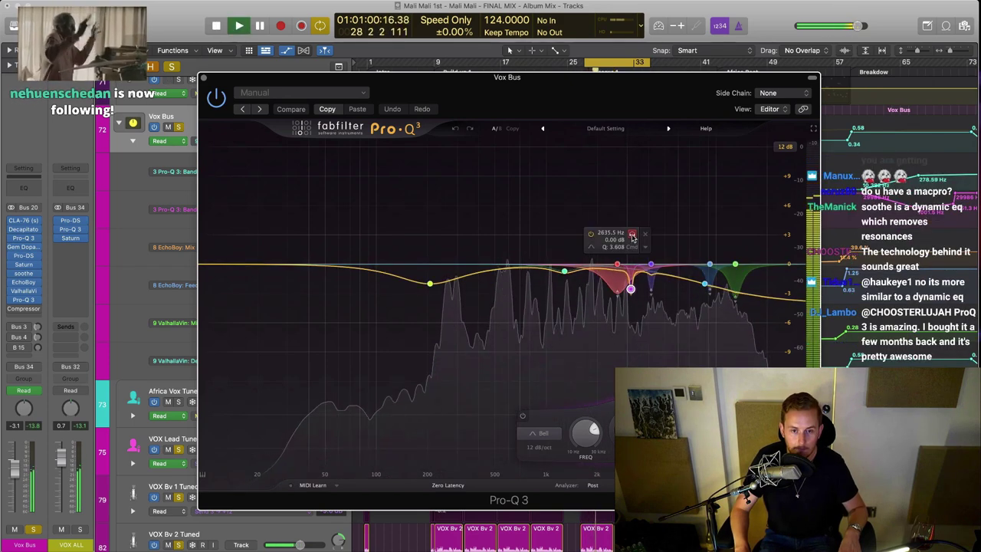
left_click_drag(632, 236, 633, 236)
key("space")
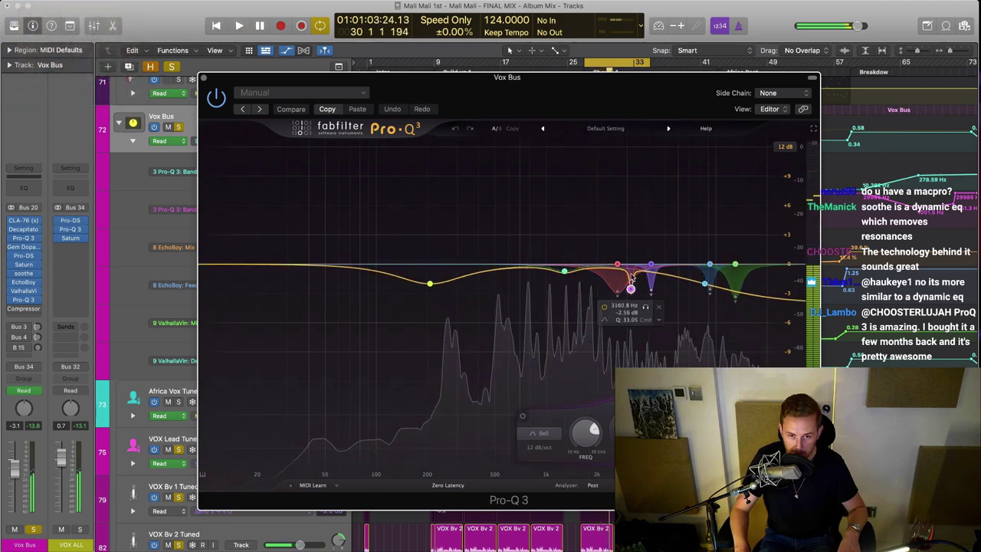
left_click_drag(584, 208, 663, 302)
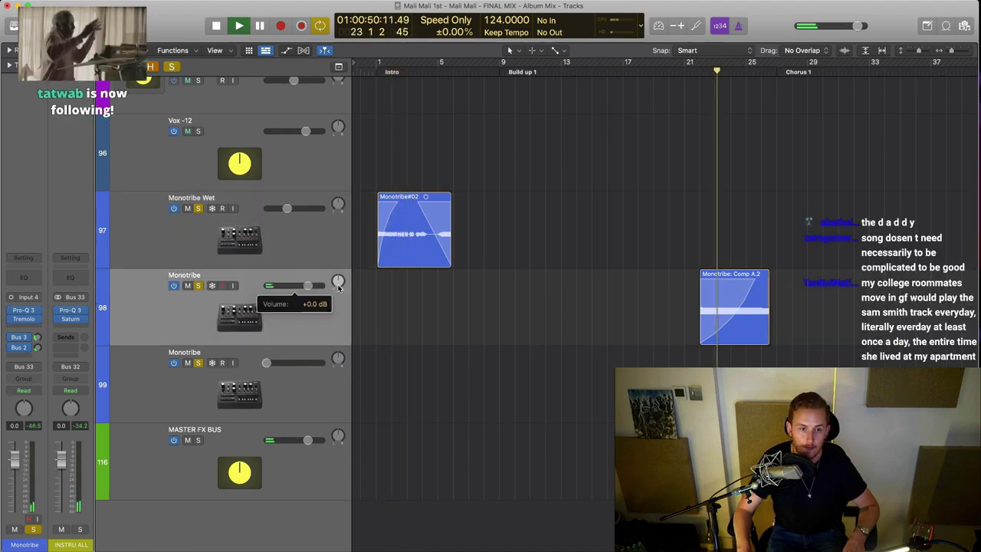
Show and hide the automation on the Monotribe tracks to check it during playback
key("a")
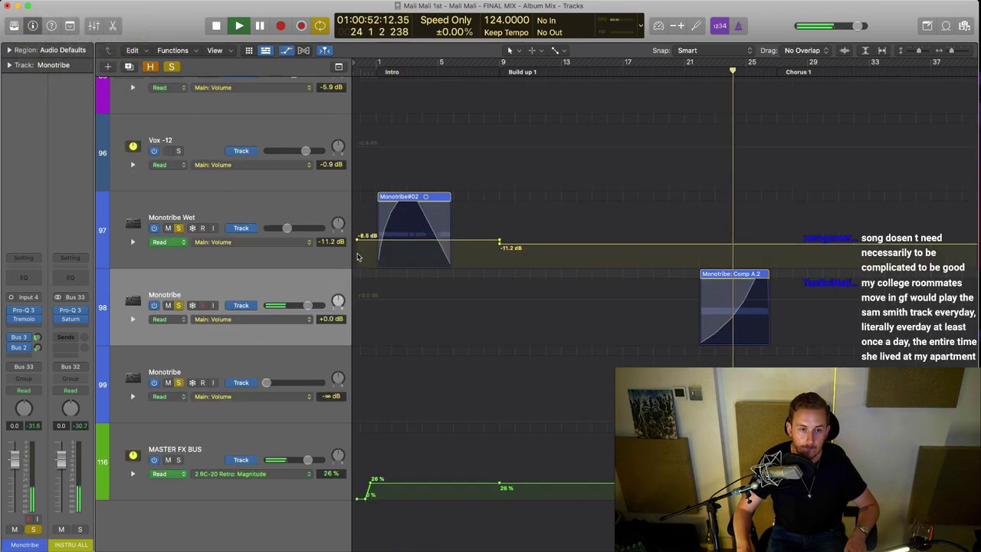
key("a")
key("a")
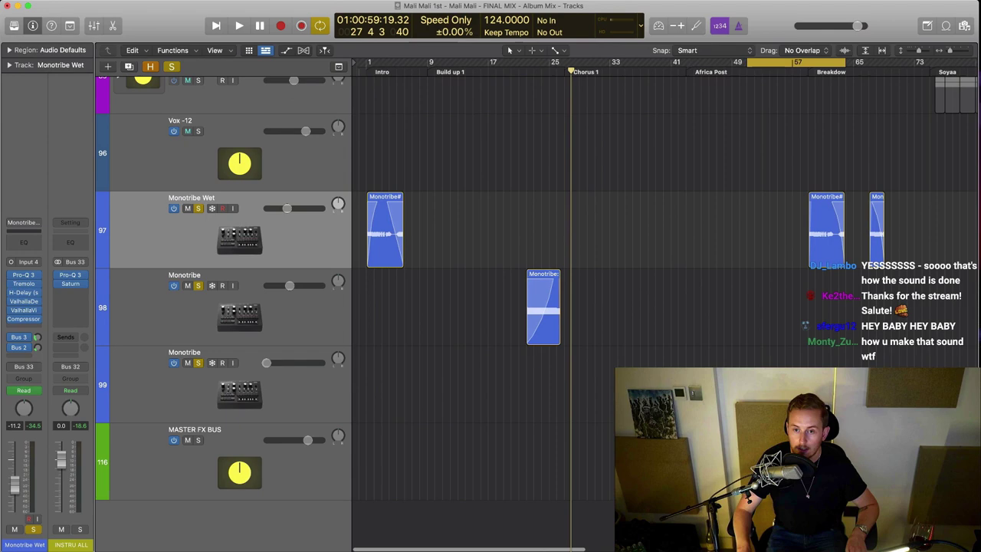
key("super+Up")
key("super+Up")
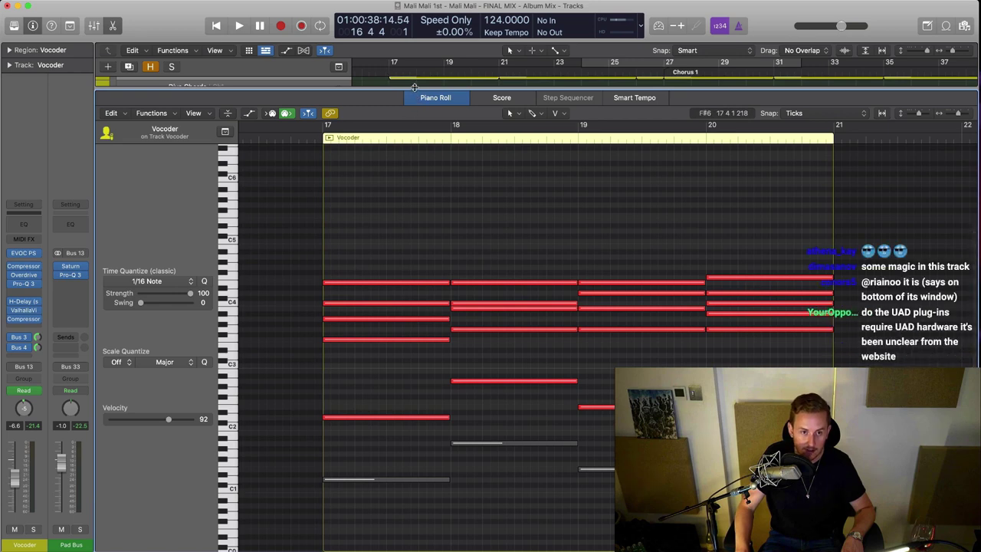
Close the Vocoder region's piano roll and open the EVOC 20 PolySynth on the Vocoder track
key("p")
scroll(393, 213, "down", 5)
left_click(23, 253)
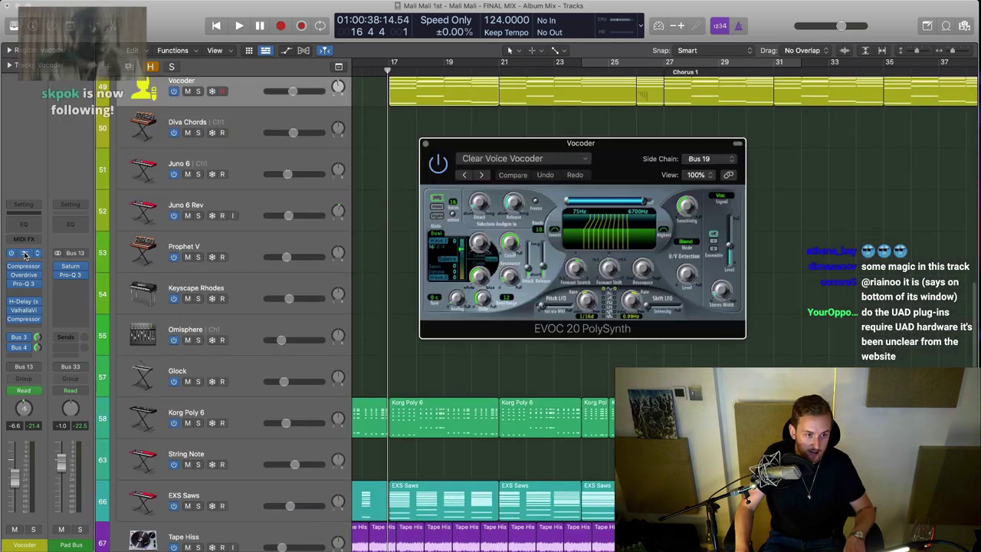
left_click_drag(620, 165, 609, 165)
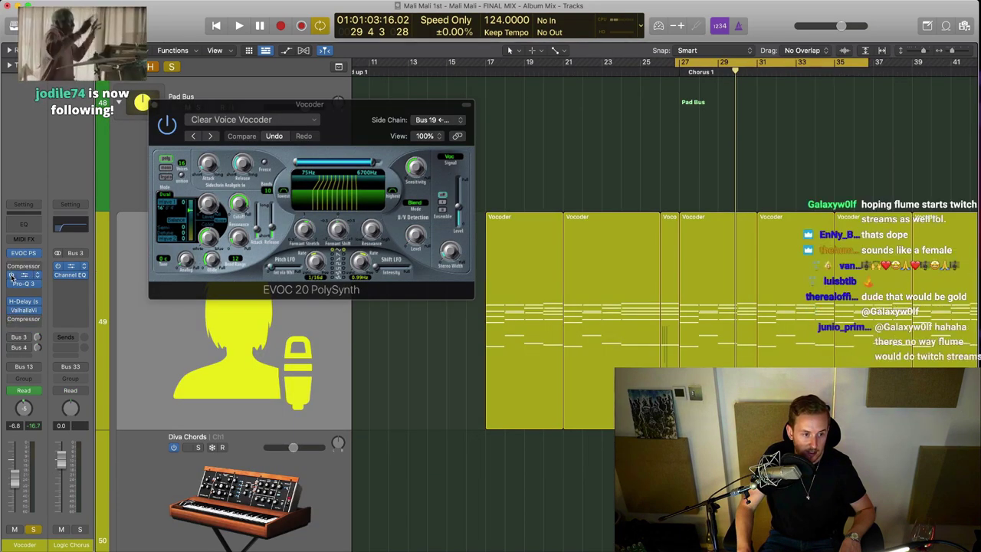
Audition the Vocoder's Compressor over Chorus 1, and close the Compressor and EVOC 20 PolySynth windows
key("space")
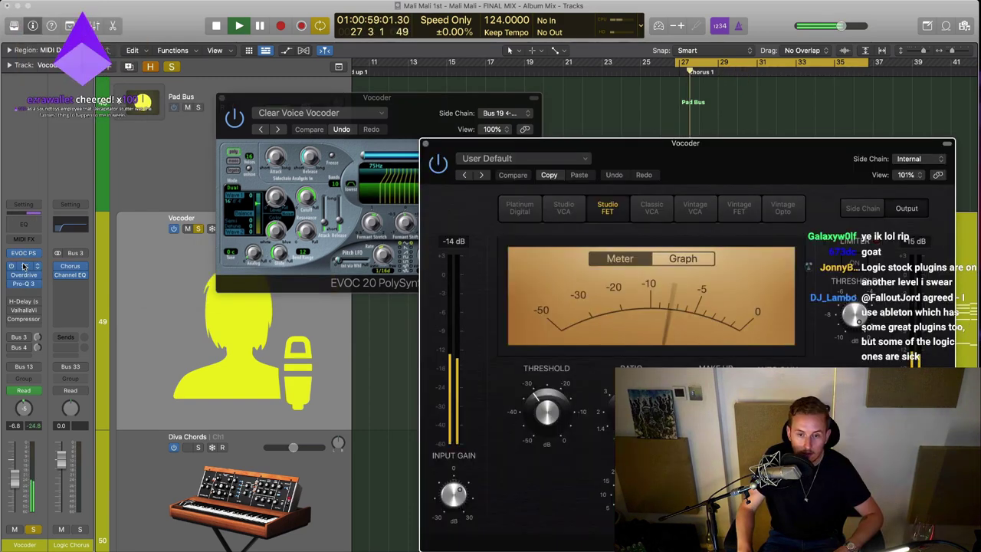
left_click_drag(640, 163, 357, 86)
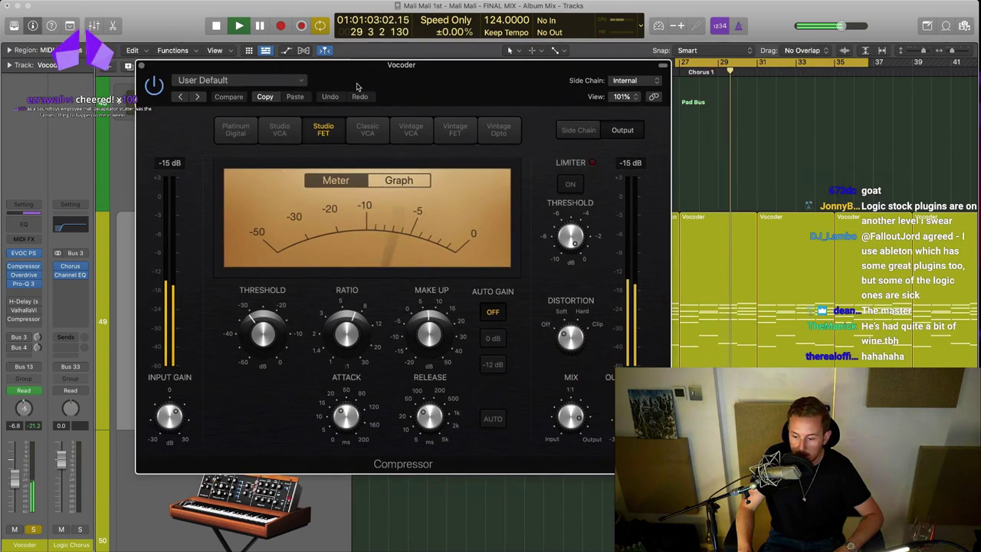
key("space")
left_click(141, 65)
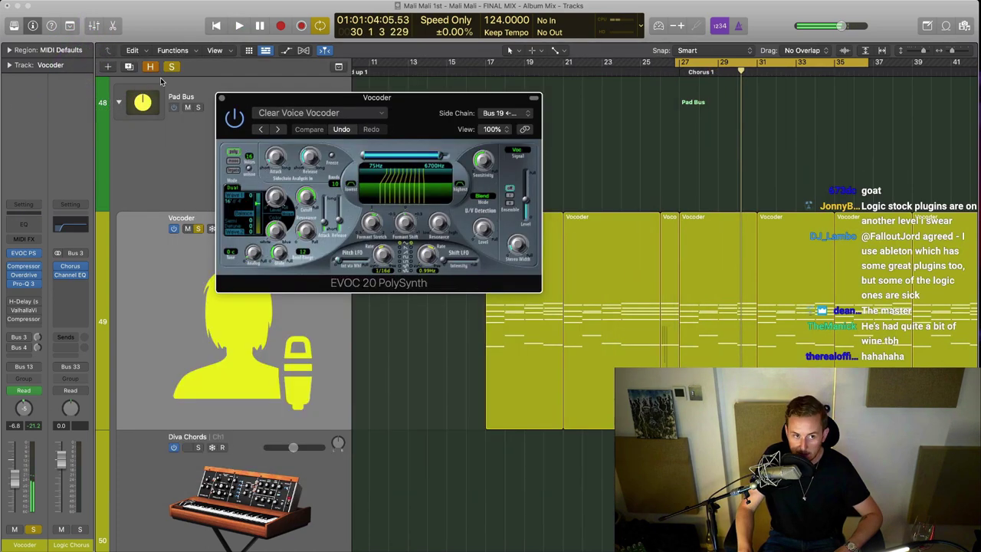
left_click(222, 98)
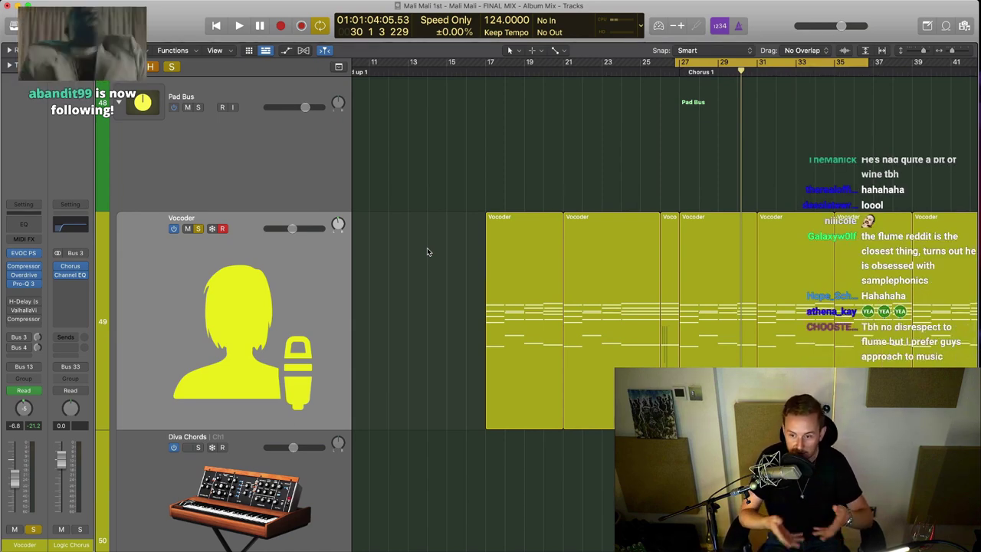
View the Vocoder's Overdrive settings, audition its Pro-Q 3 over Chorus 1, and close both windows
left_click(24, 276)
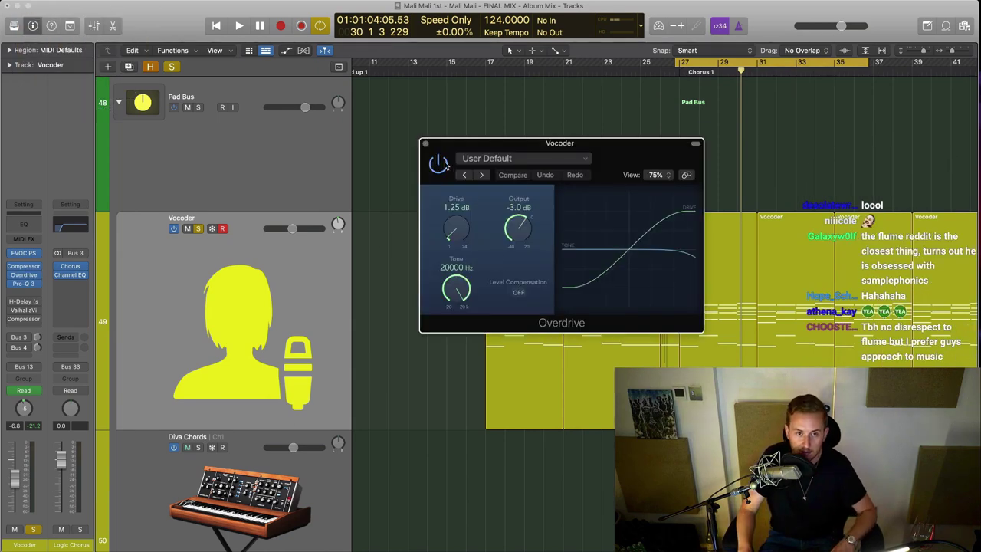
left_click(426, 143)
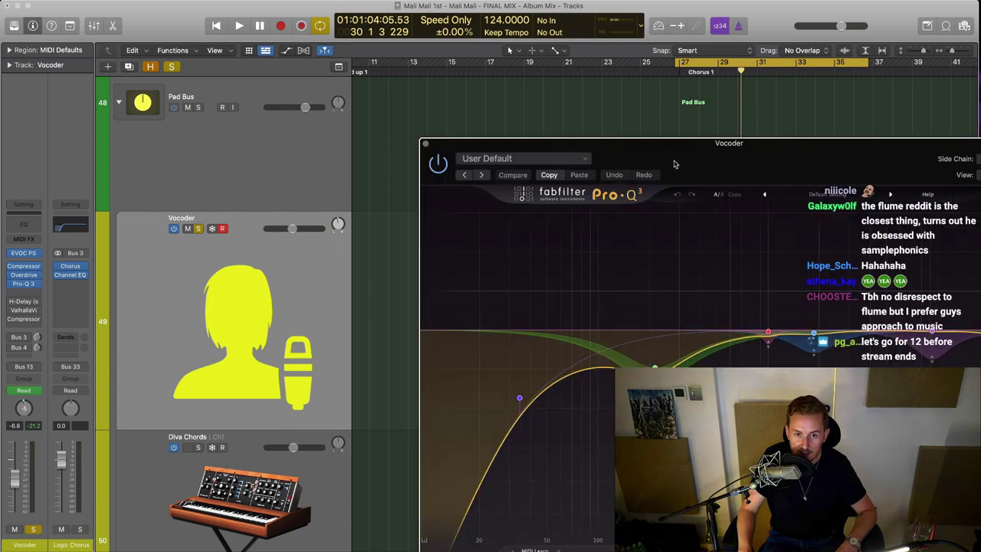
left_click_drag(723, 144, 406, 43)
key("space")
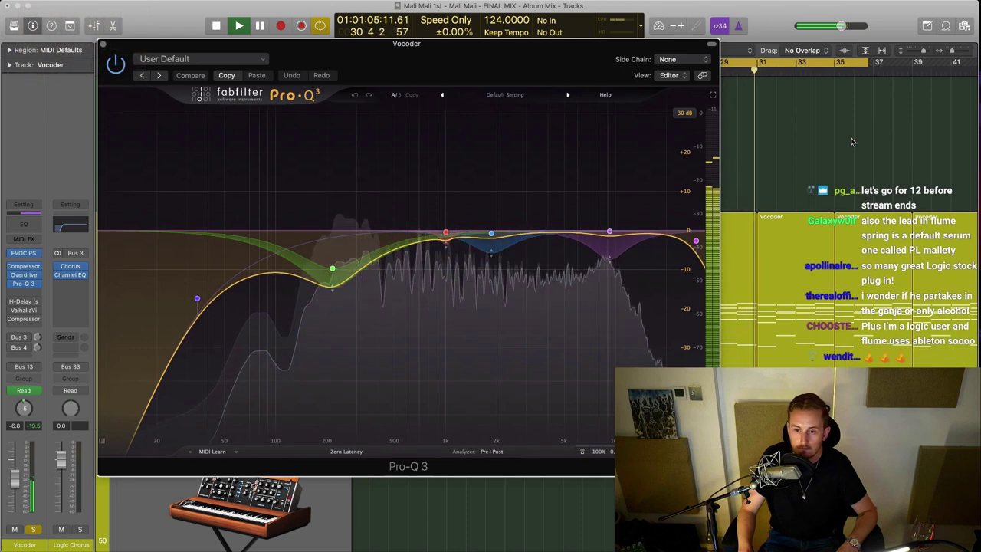
key("space")
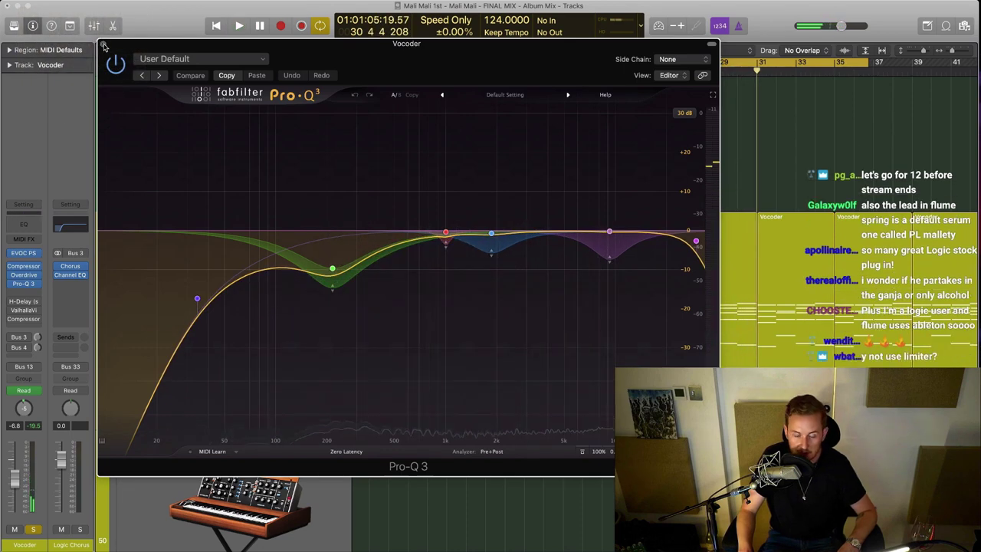
left_click(103, 45)
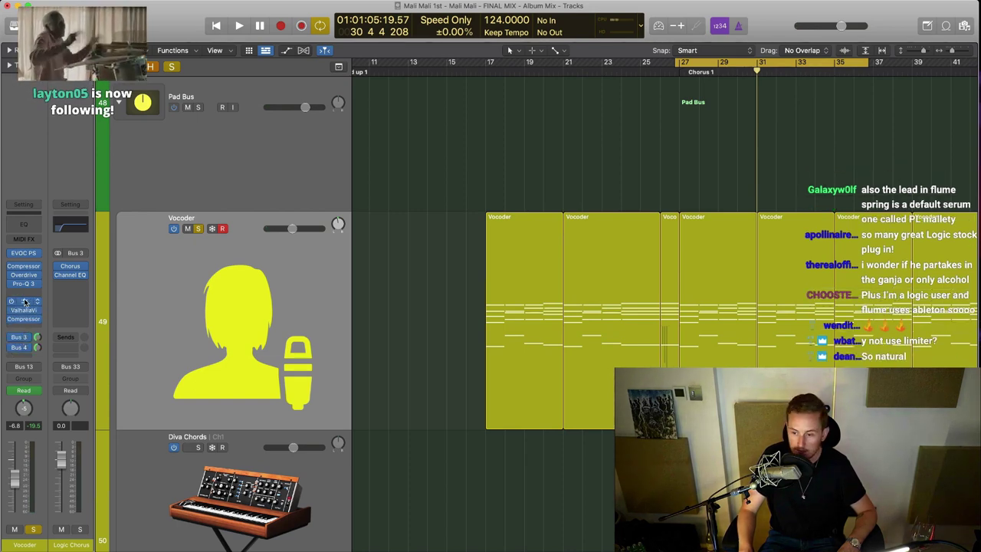
Inspect the Vocoder's Bus 4 send and open the Rotor plug-in on the Rotor Cab channel
left_click(23, 347)
left_click(24, 348)
left_click(27, 349)
left_click(28, 348)
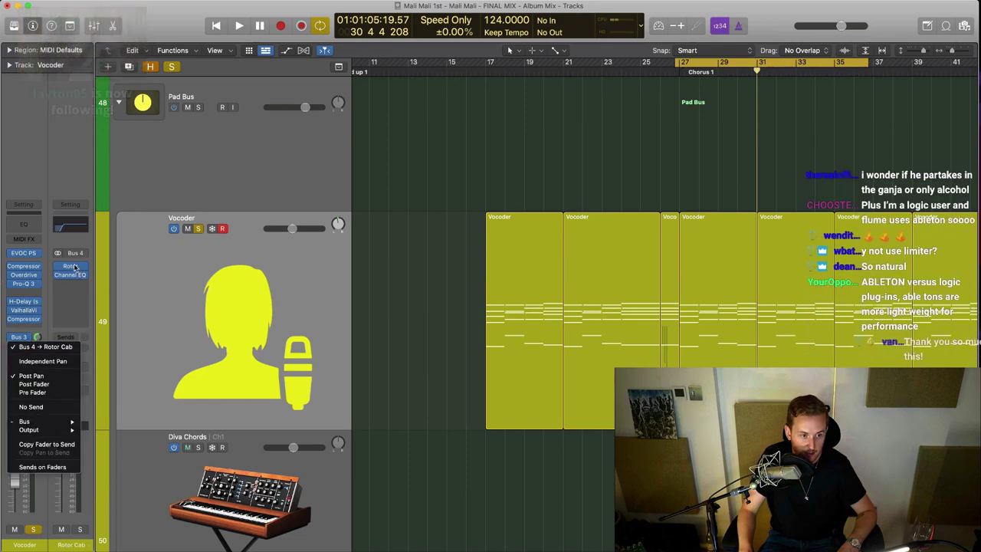
left_click(72, 267)
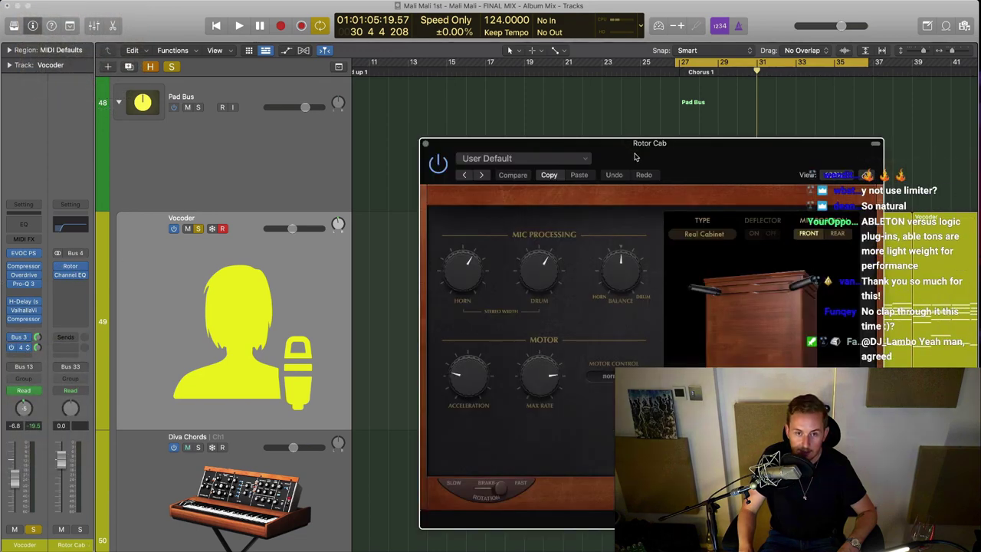
Audition the Vocoder's Bus 4 send through the Rotor Cabinet over Chorus 1, and close the Rotor Cab window
left_click_drag(629, 140, 357, 75)
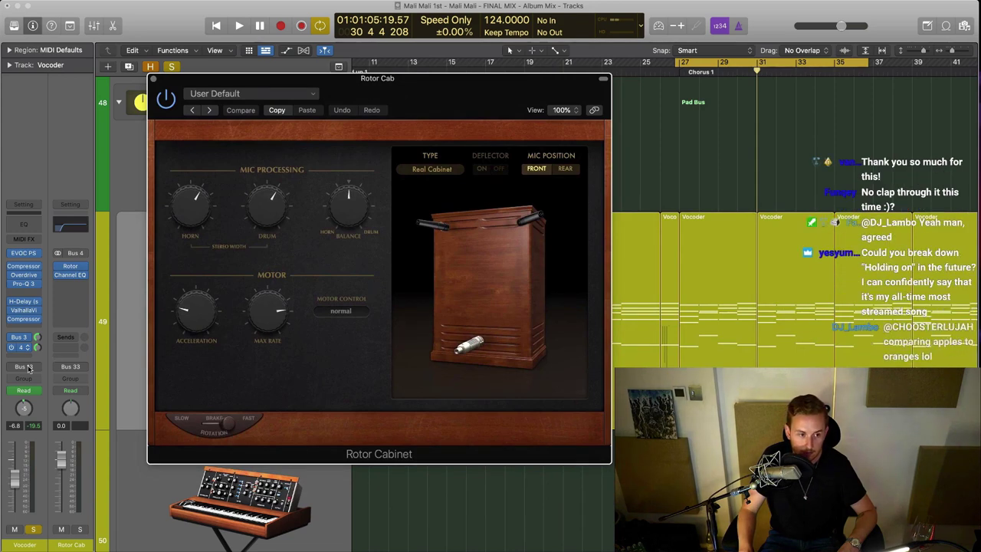
key("space")
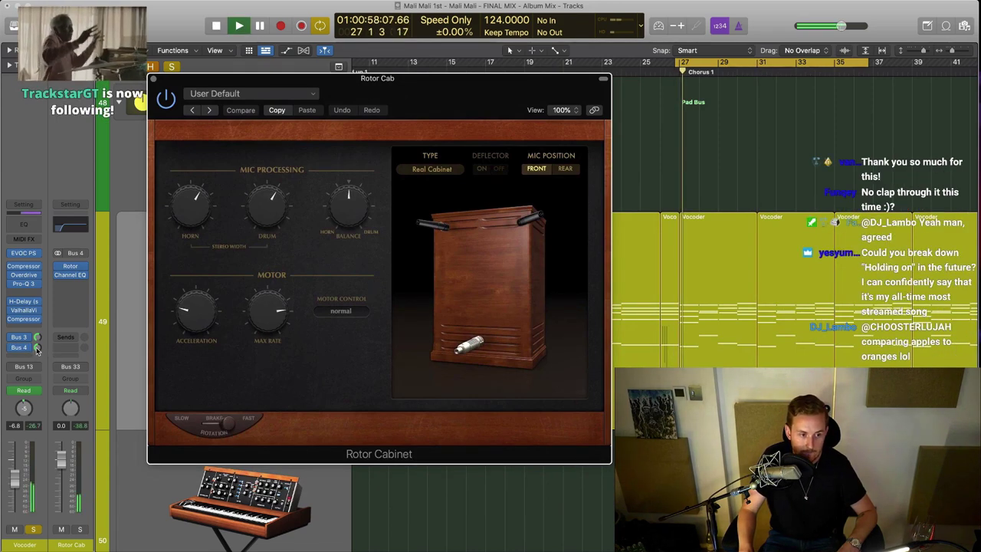
mouse_move(37, 348)
left_mouse_down()
mouse_move(37, 314)
mouse_move(36, 338)
left_mouse_up()
key("space")
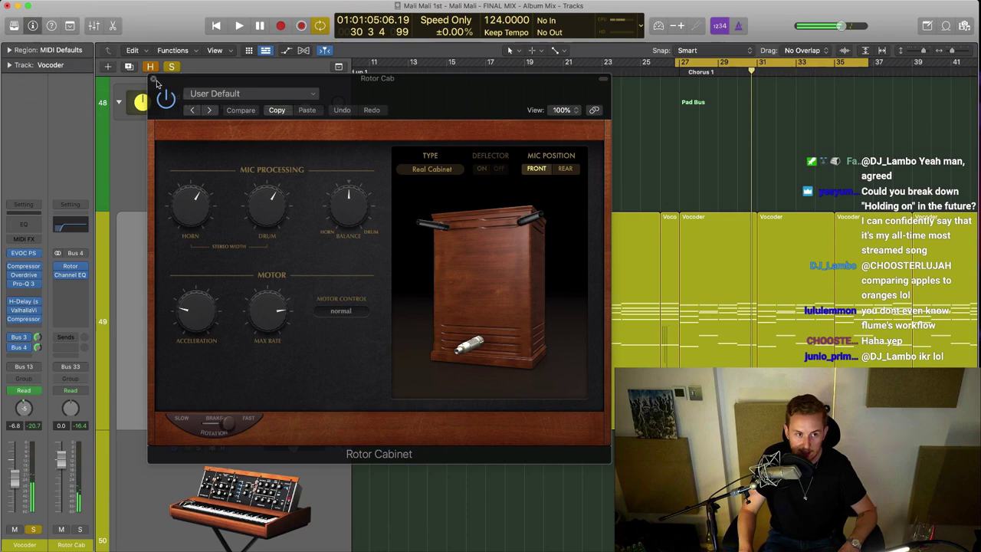
left_click(154, 78)
left_click(235, 293)
left_click(364, 354, "ctrl+alt")
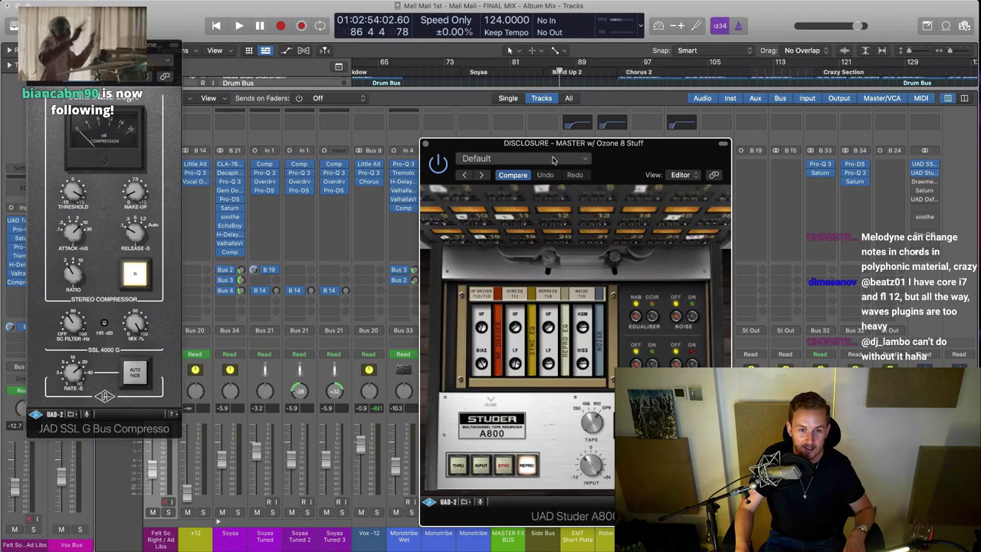
View the master's UAD Studer A800 and Drawmer S73 settings beside the SSL G Bus Compressor, and close the Drawmer S73 window
left_click_drag(553, 143, 376, 71)
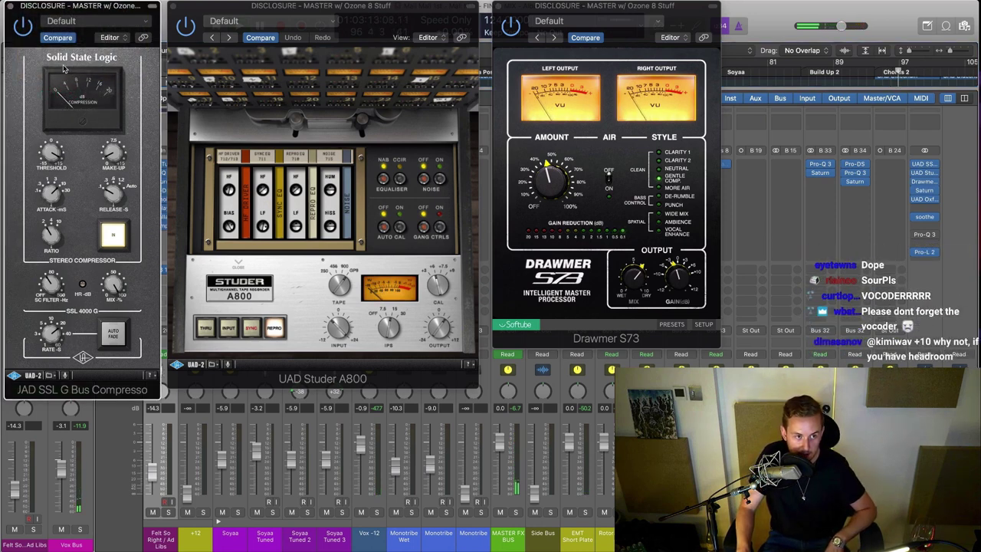
left_click(297, 281)
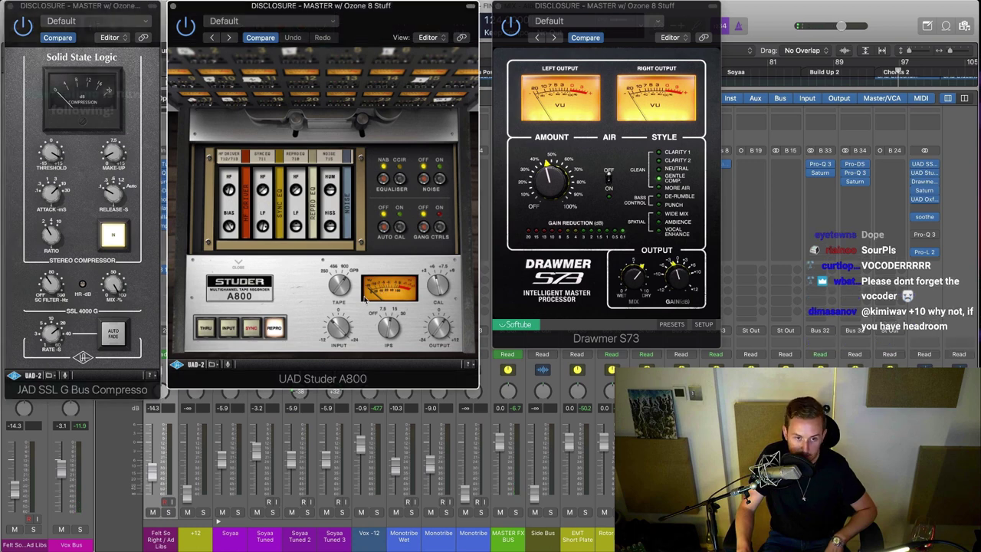
left_click(589, 301)
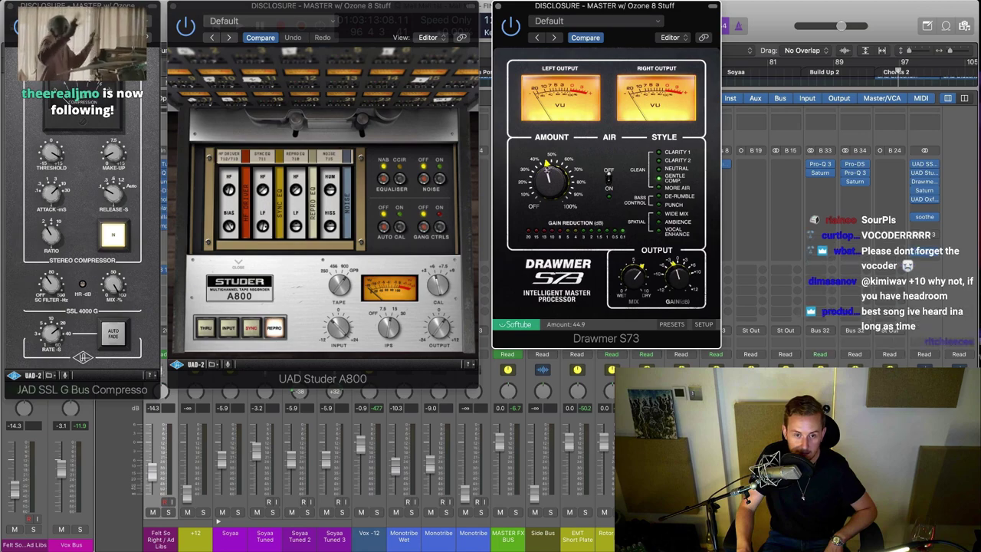
left_click(498, 7)
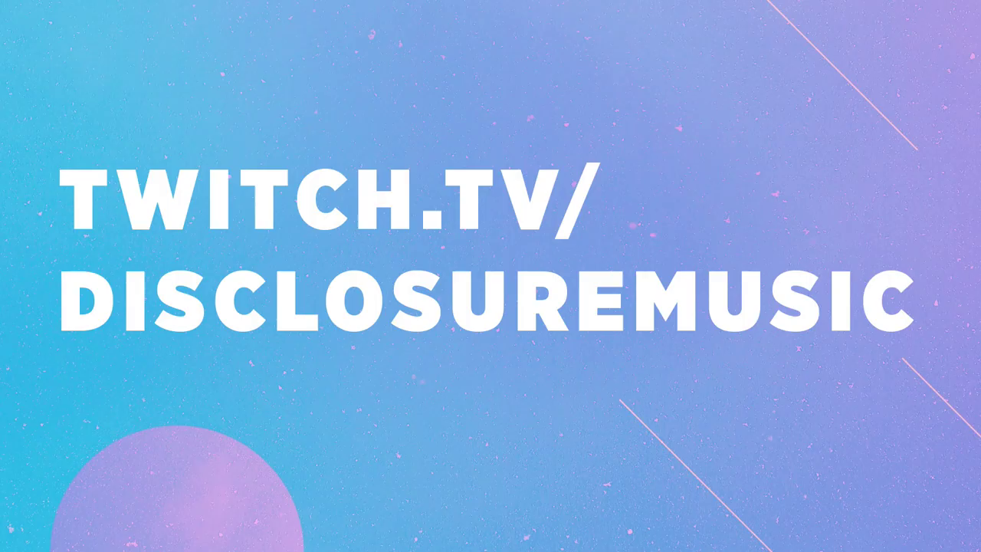